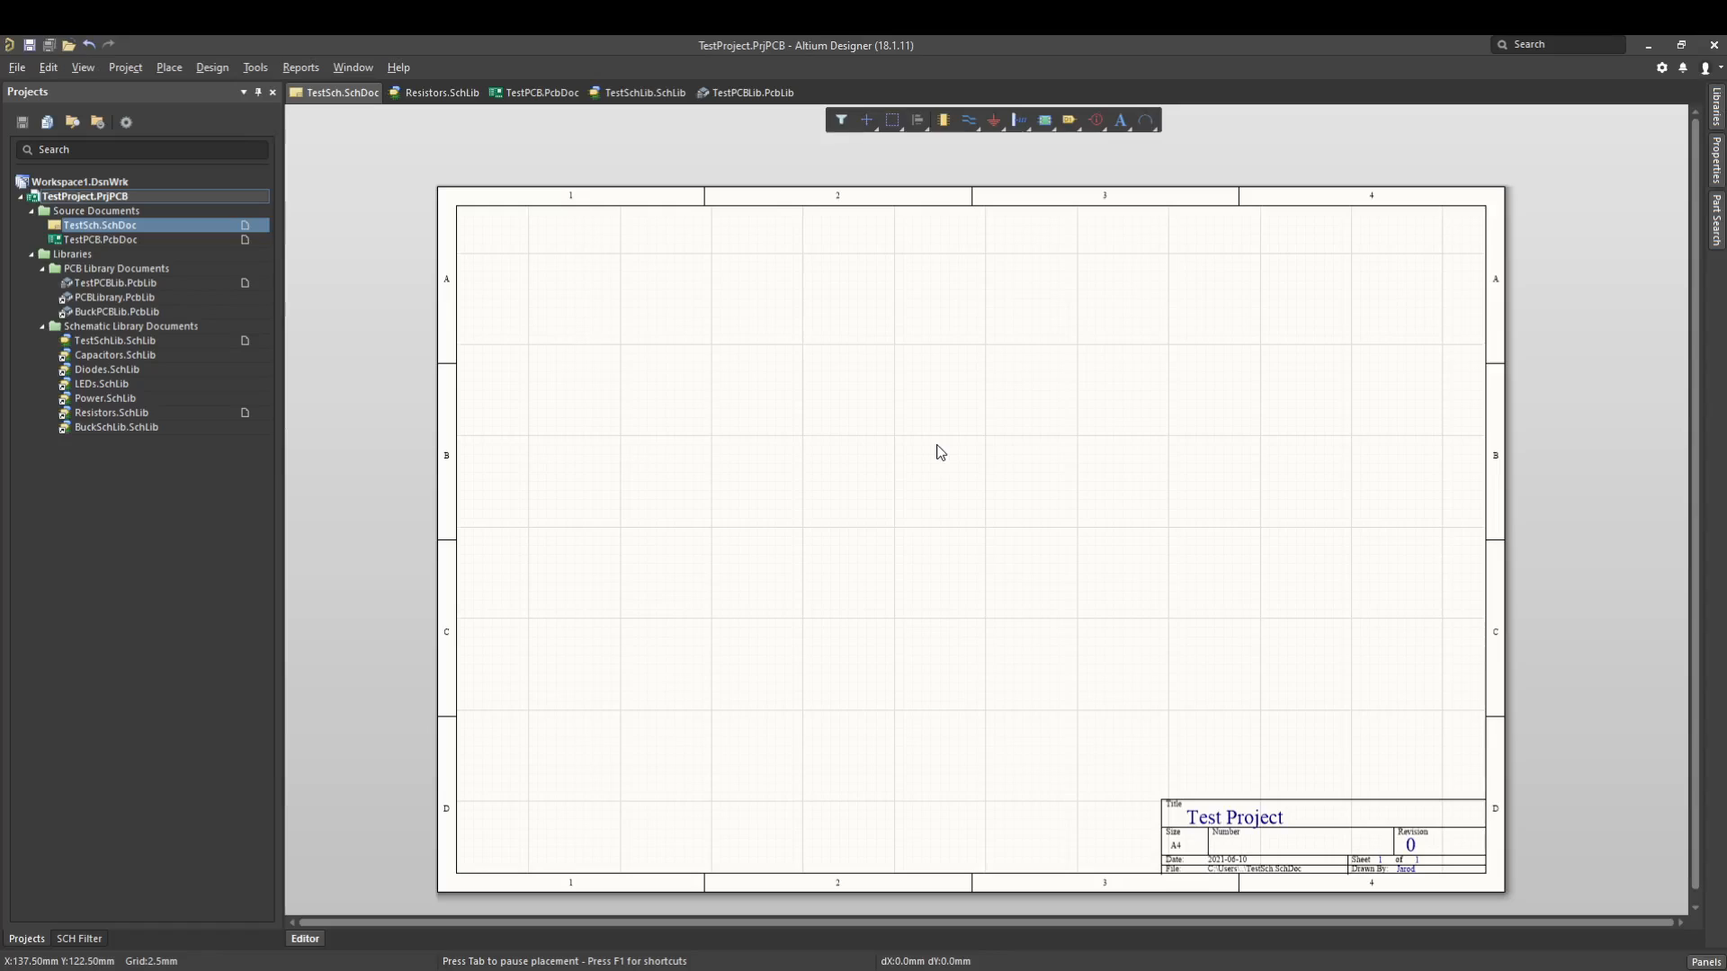
- Start placing a part on the schematic and choose BuckSchLib.SchLib as the source library
key("p")
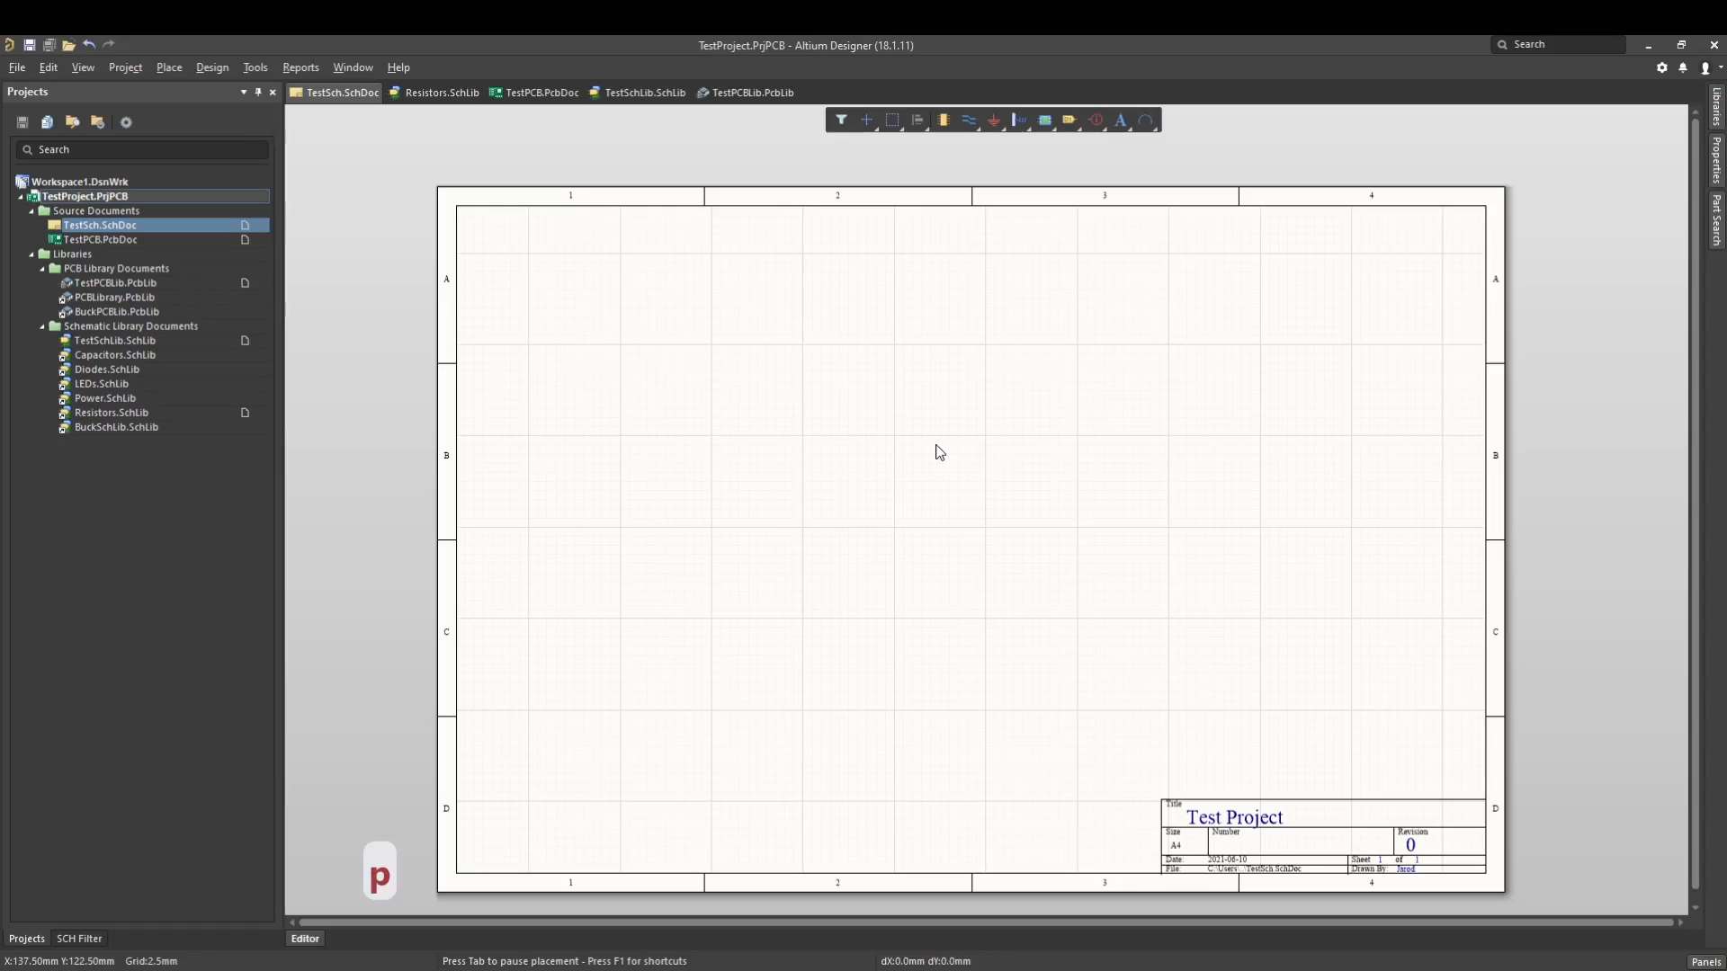
key("p")
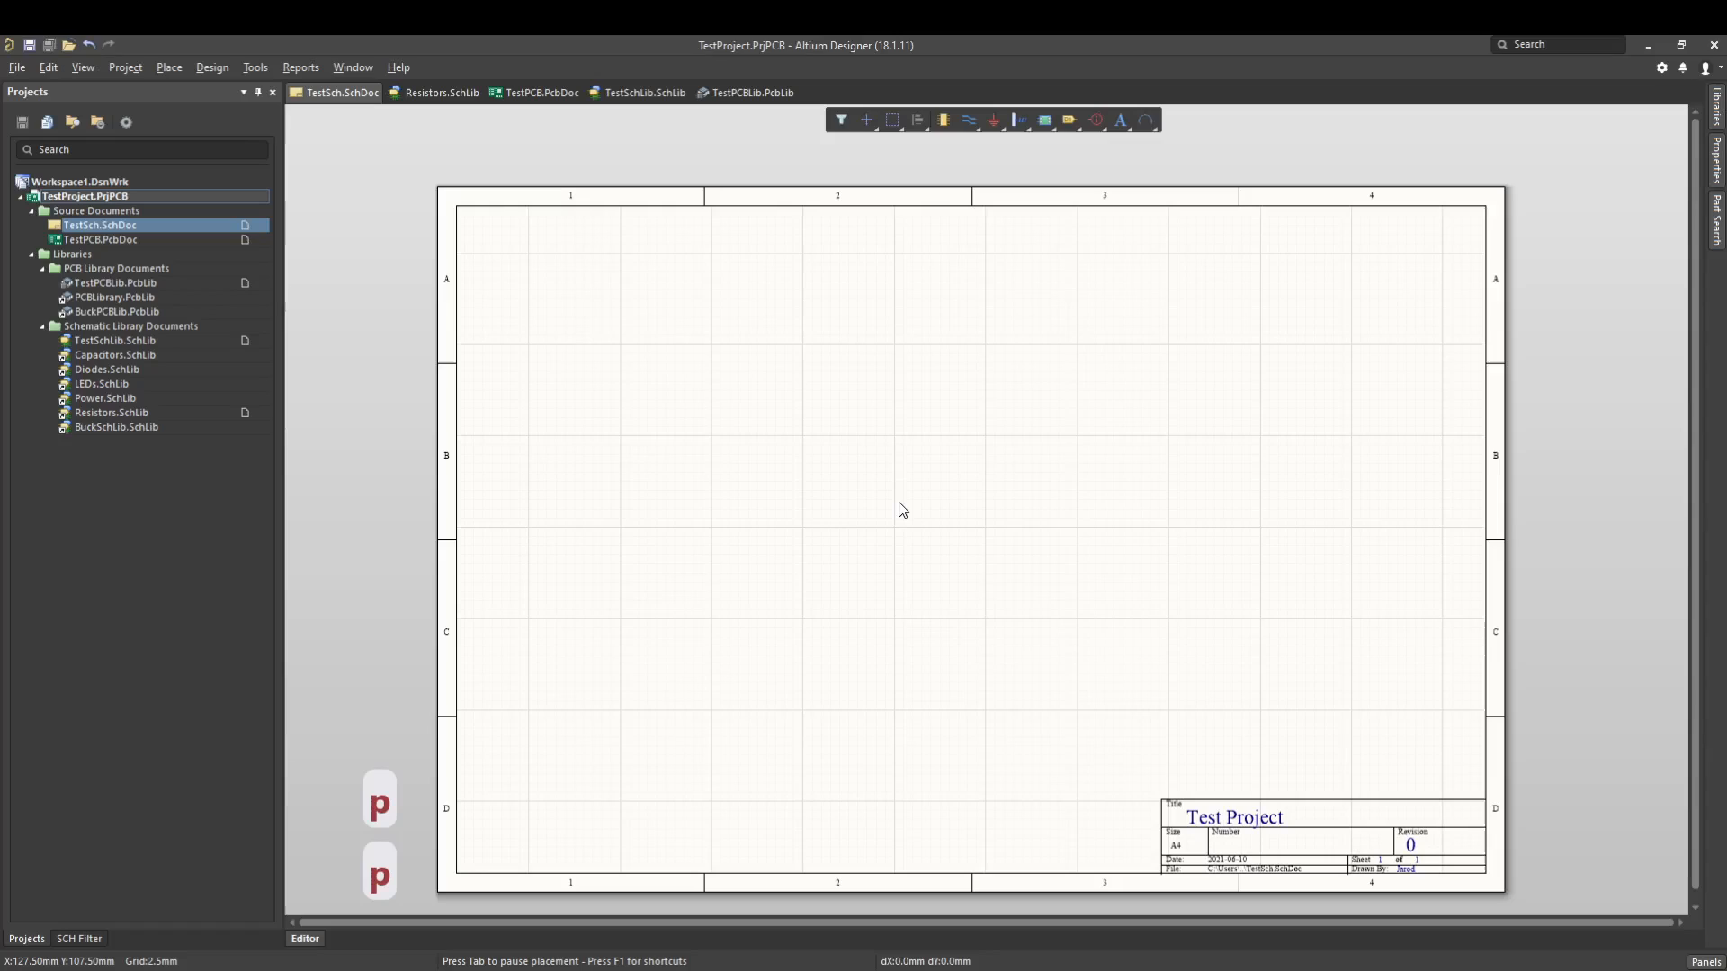
key("p")
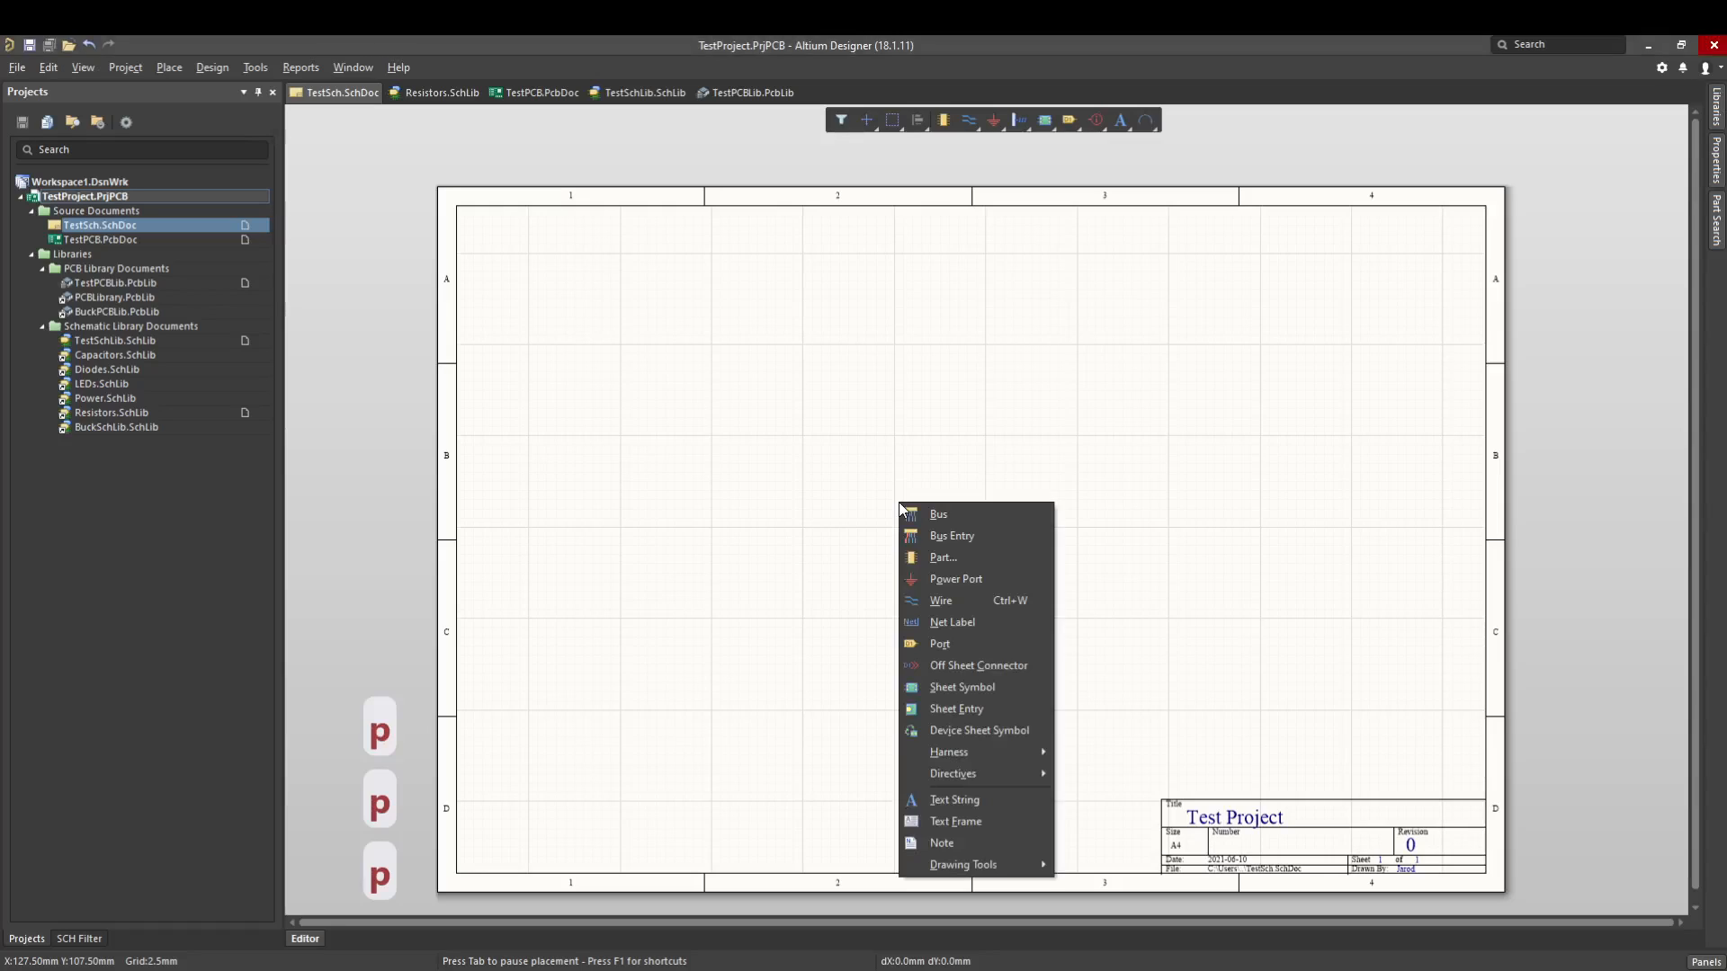
key("p")
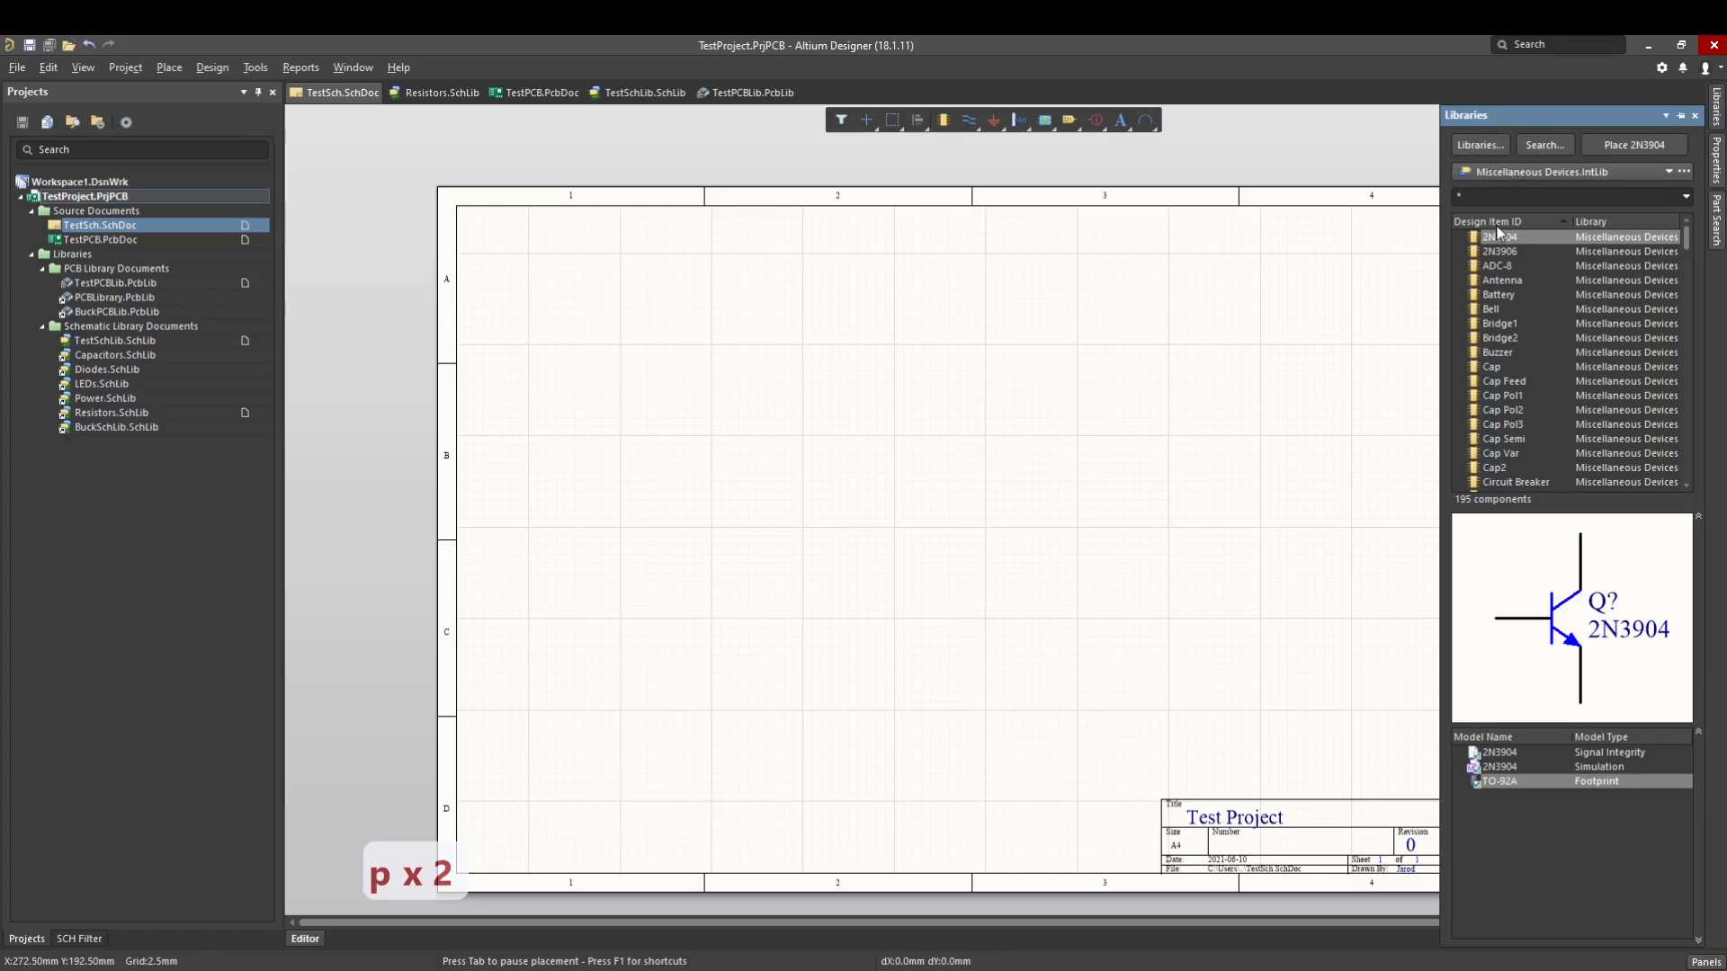
left_click(1552, 176)
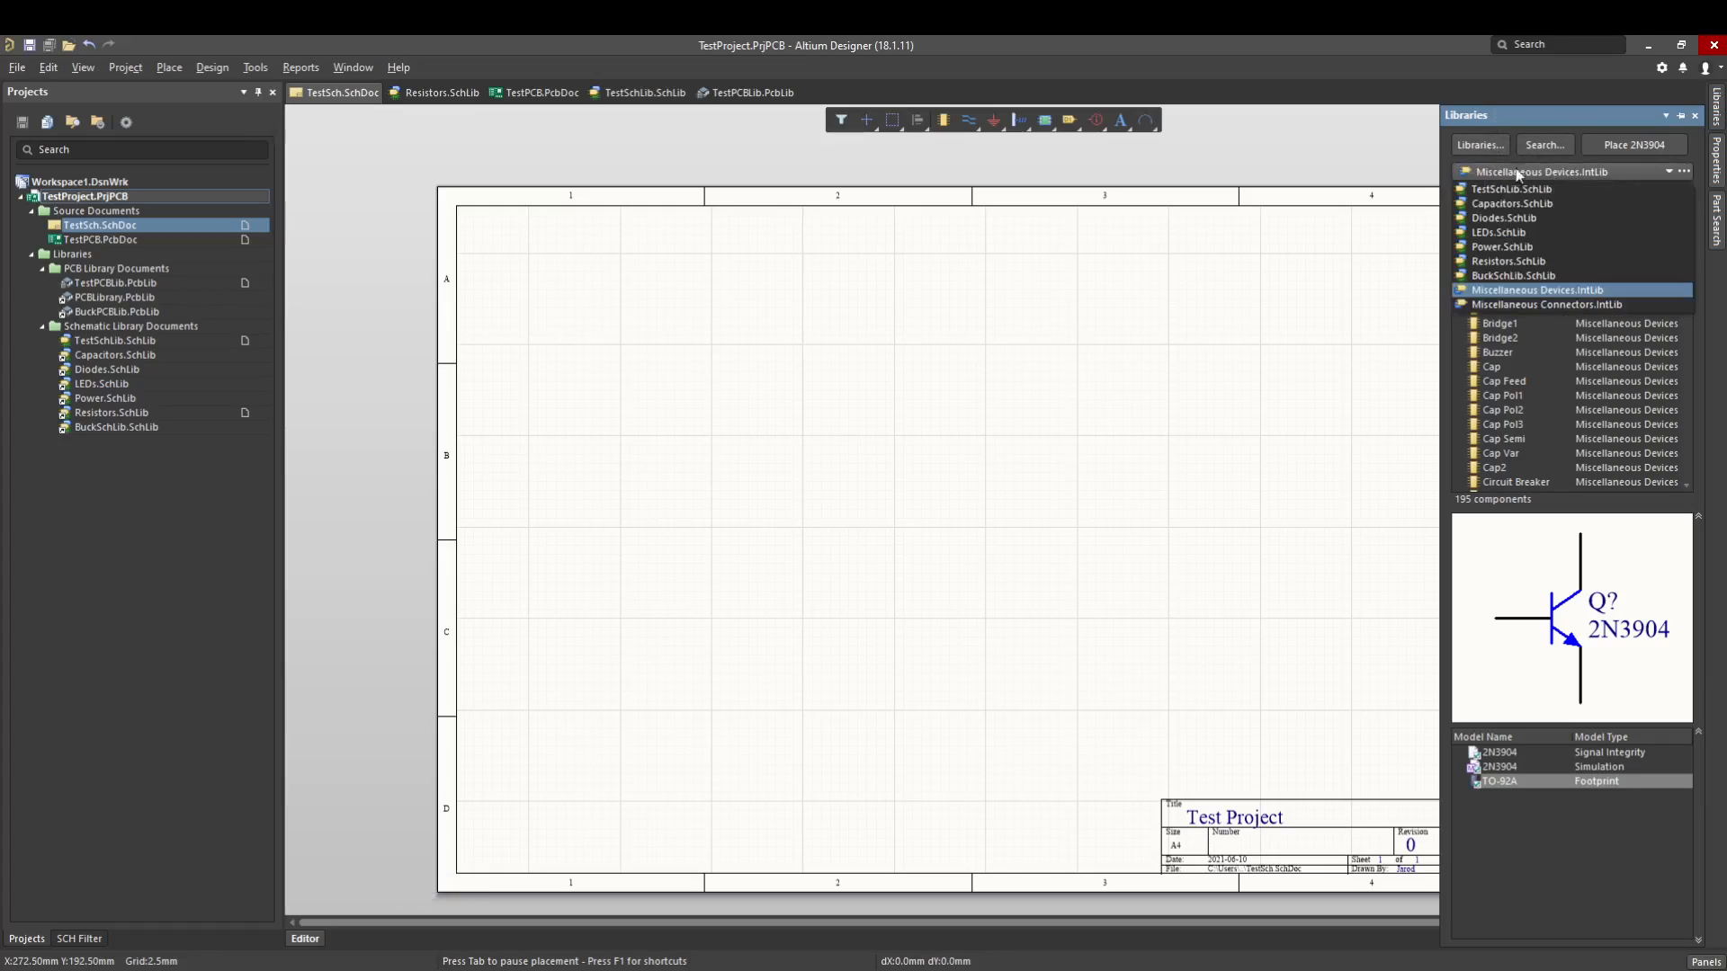
left_click(1500, 276)
- Place the AP65550SP-13 buck converter from BuckSchLib.SchLib near the middle of the sheet
left_click(1511, 266)
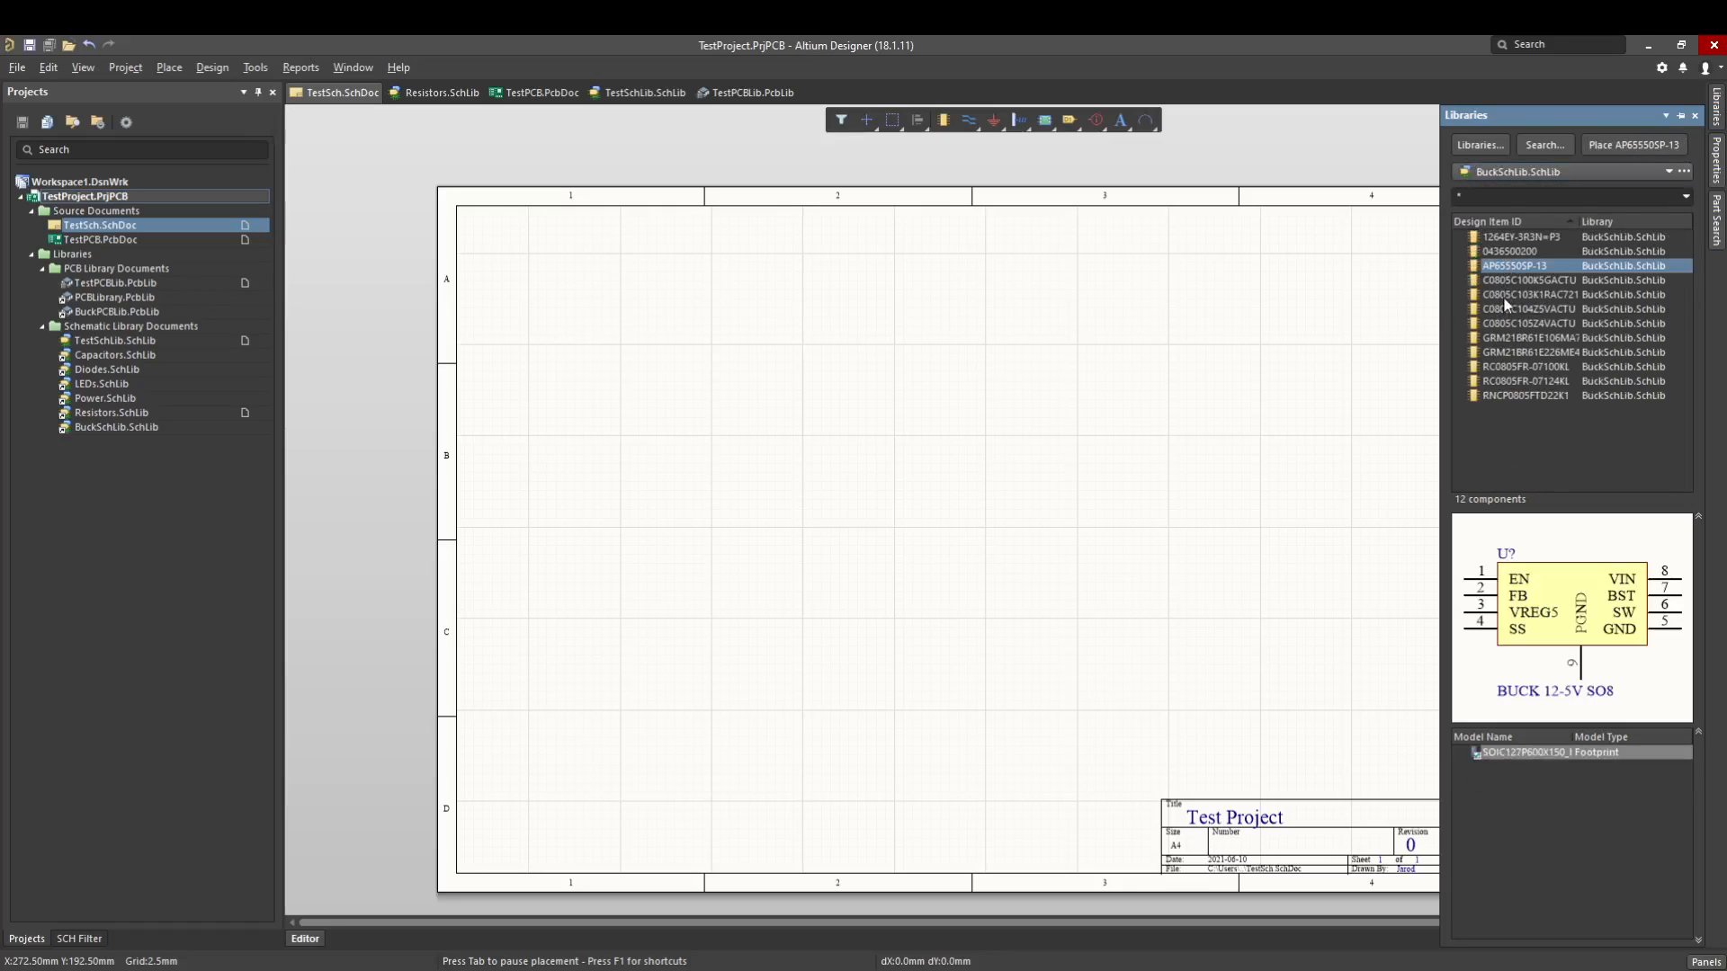
left_click(1509, 369)
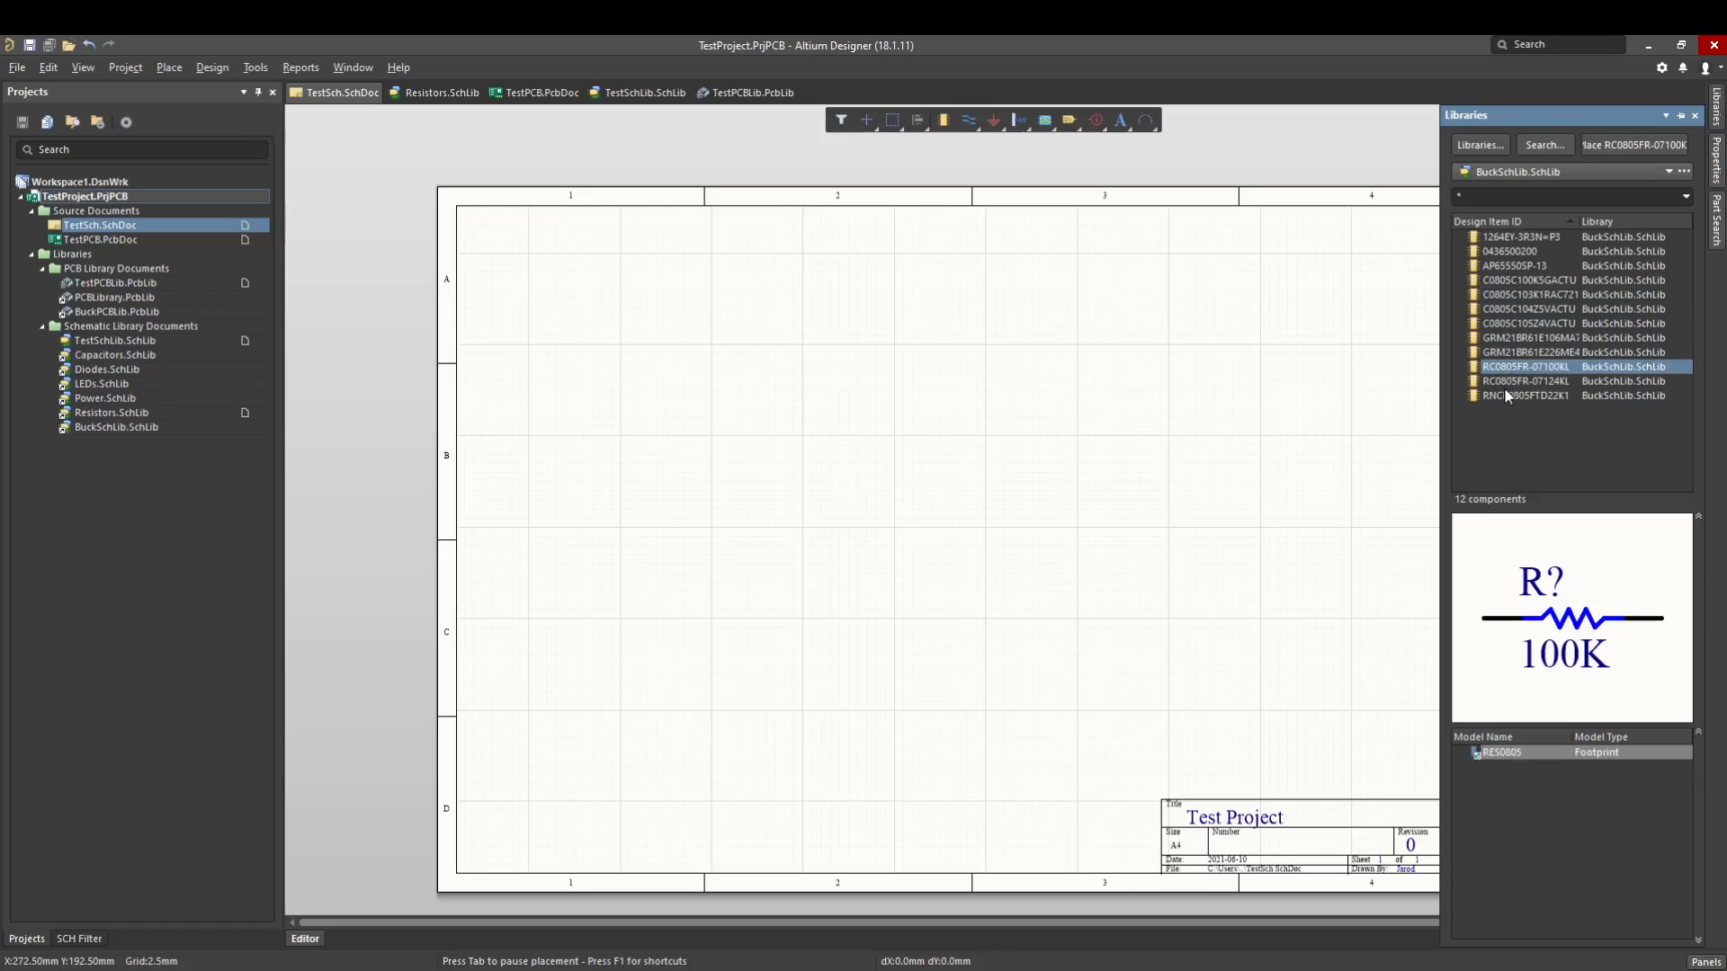
left_click(1505, 394)
left_click(1508, 325)
left_click(1500, 295)
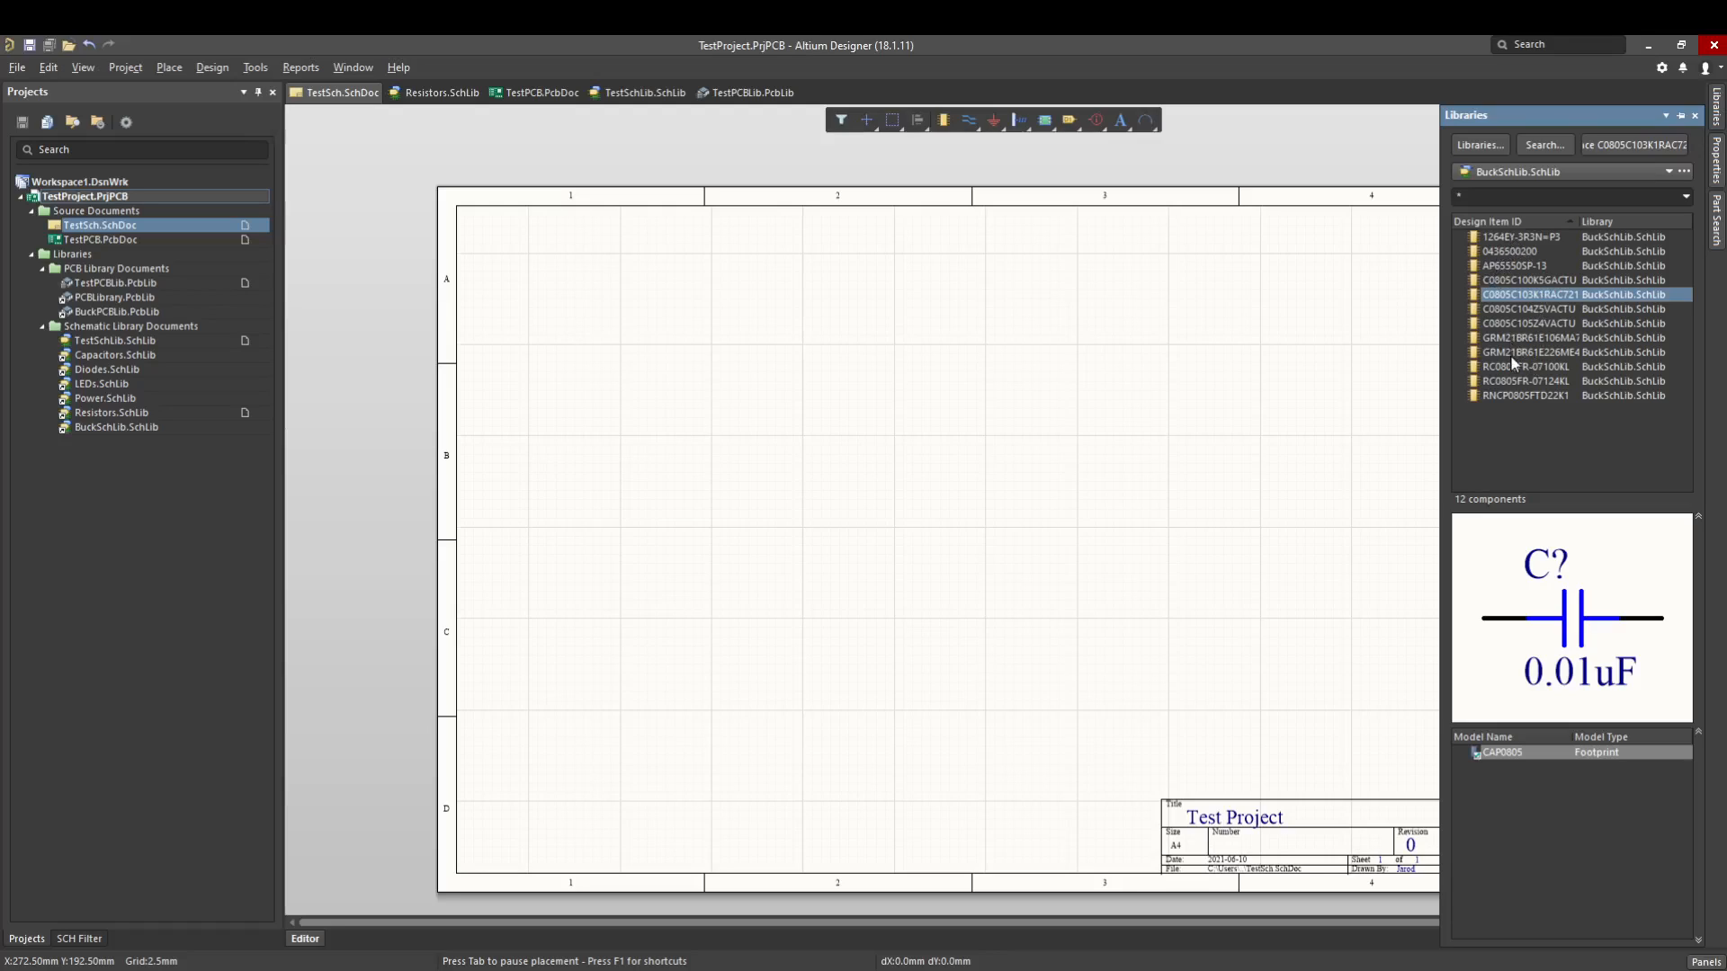
left_click(1513, 269)
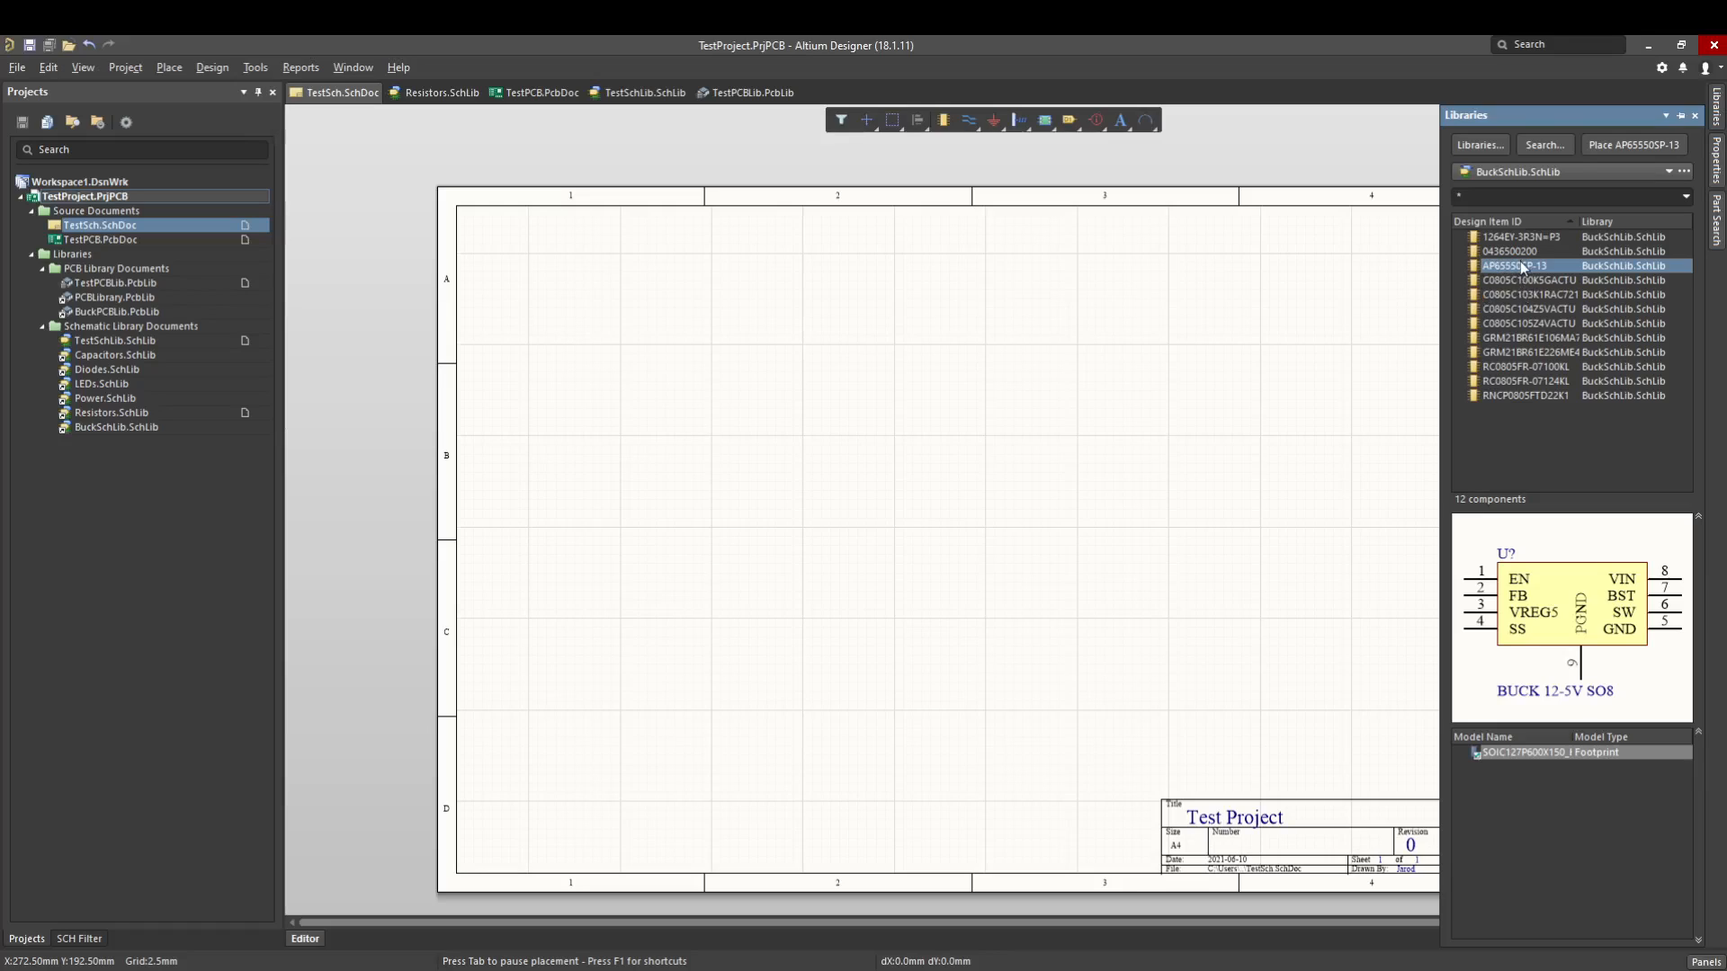
left_click_drag(1518, 266, 936, 513)
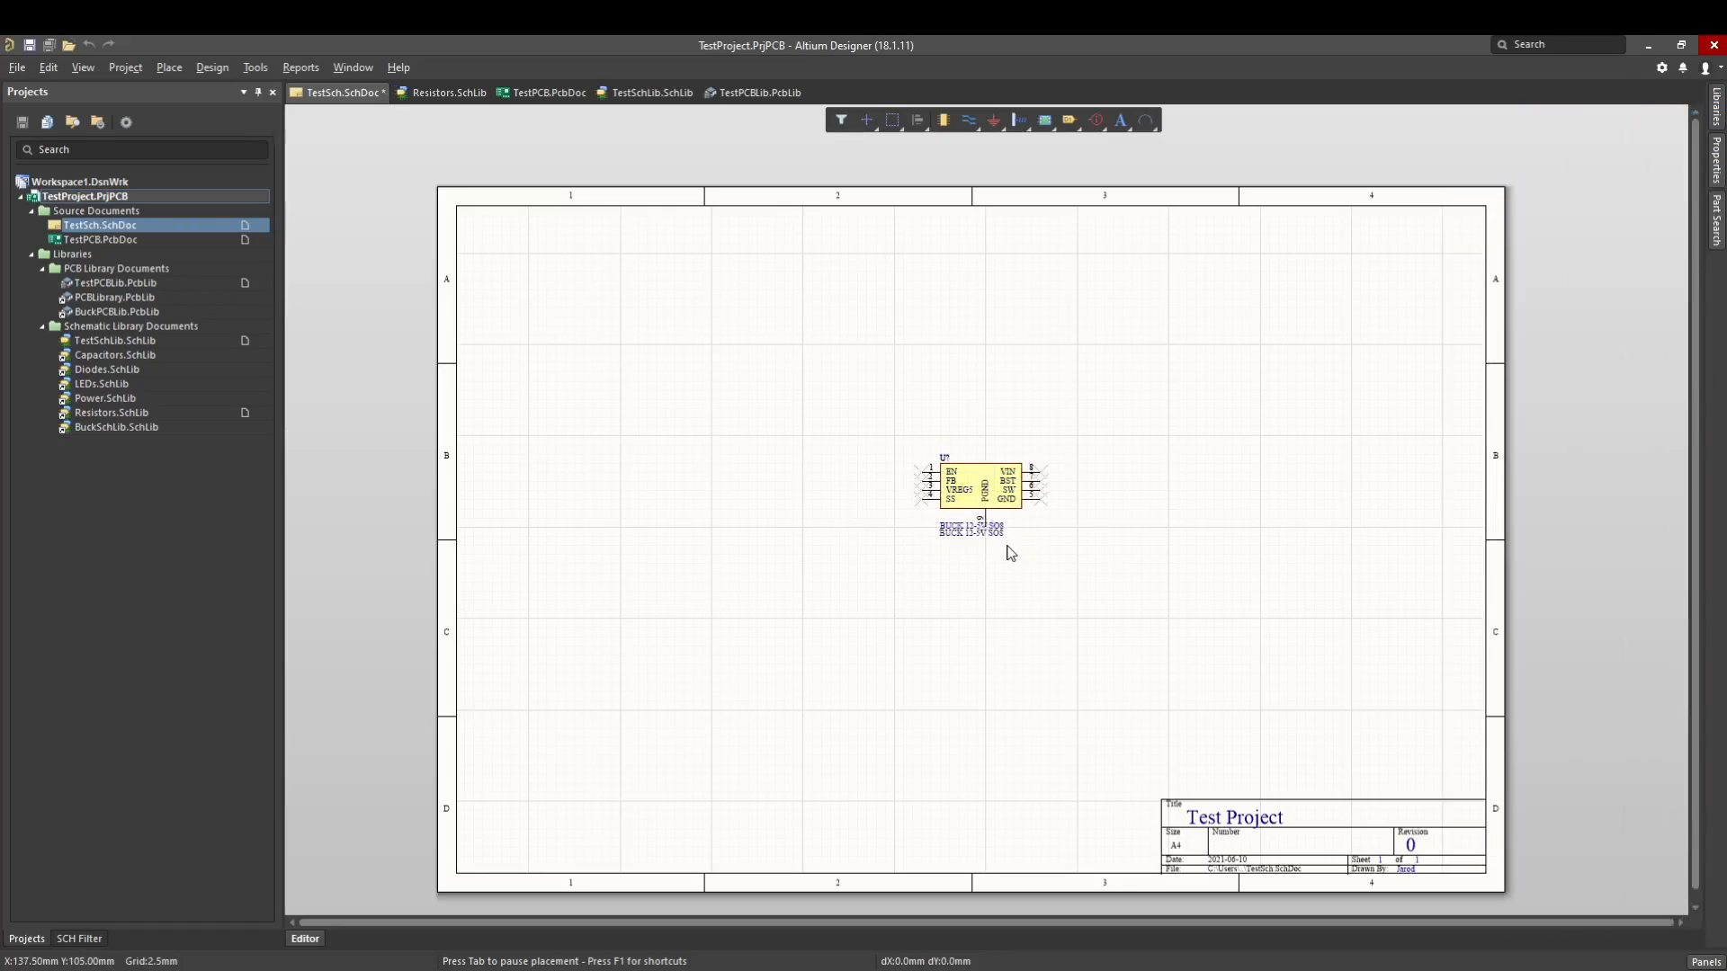
left_click(1002, 588)
- Place a vertical 0.1uF capacitor, C0805C104Z5VACTU, to the lower left of the buck converter
scroll(1035, 498, "up", 3, "ctrl")
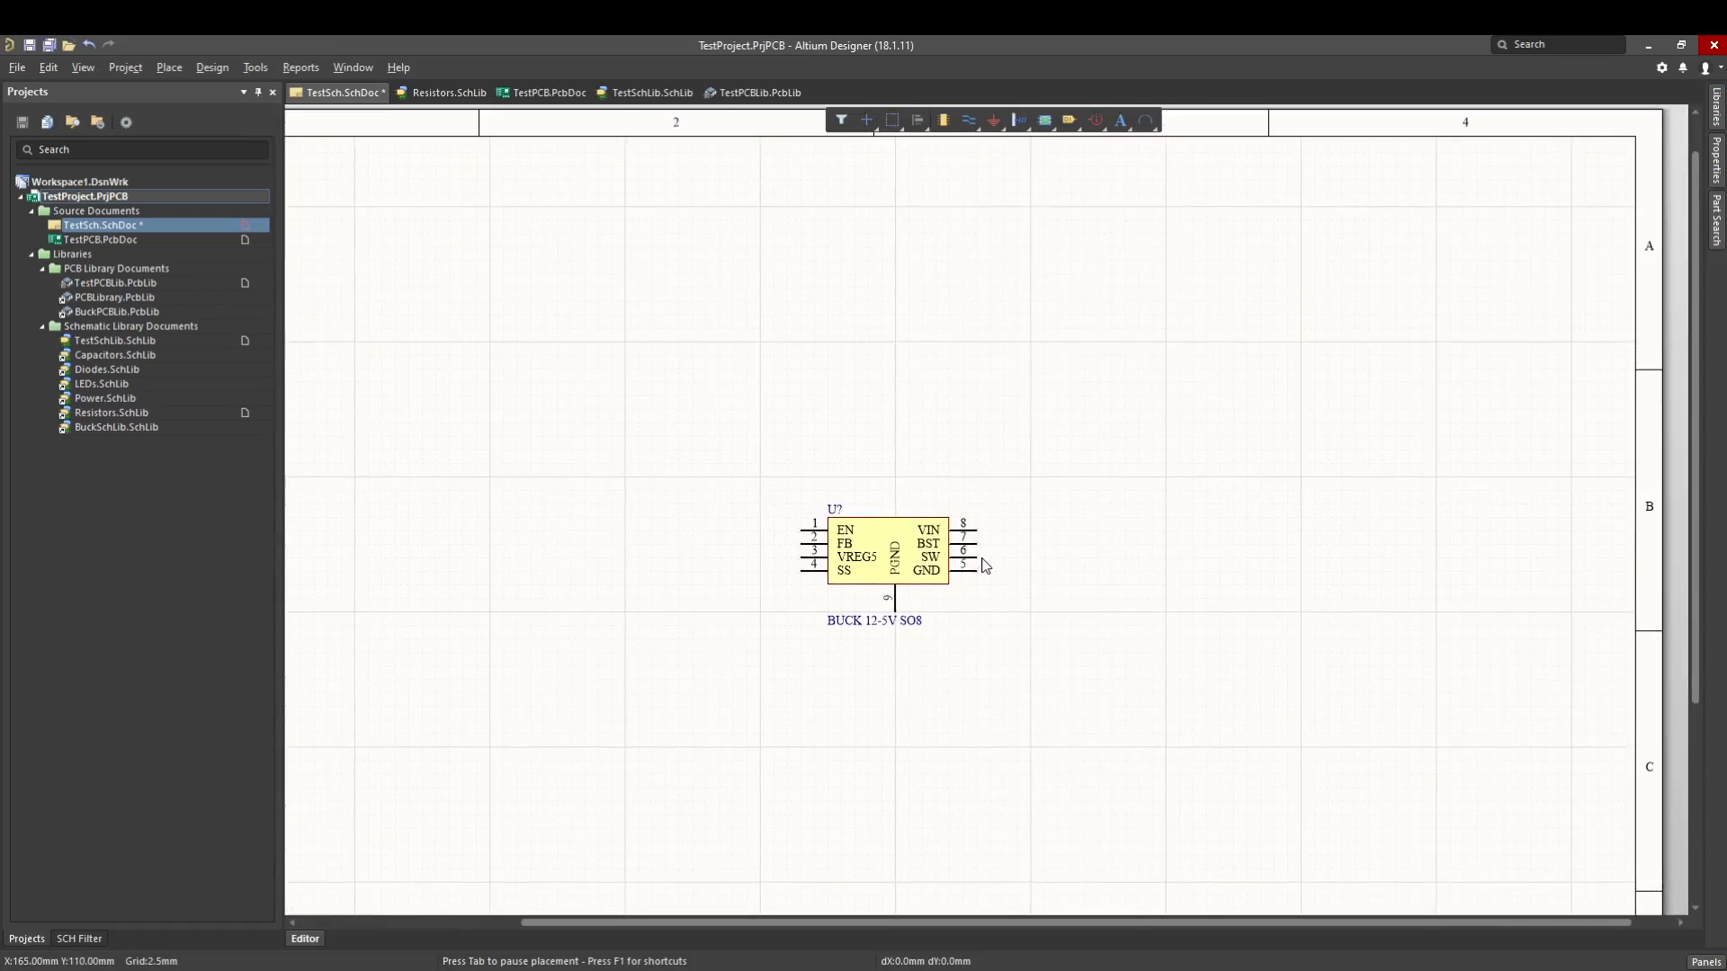
key("p")
key("p")
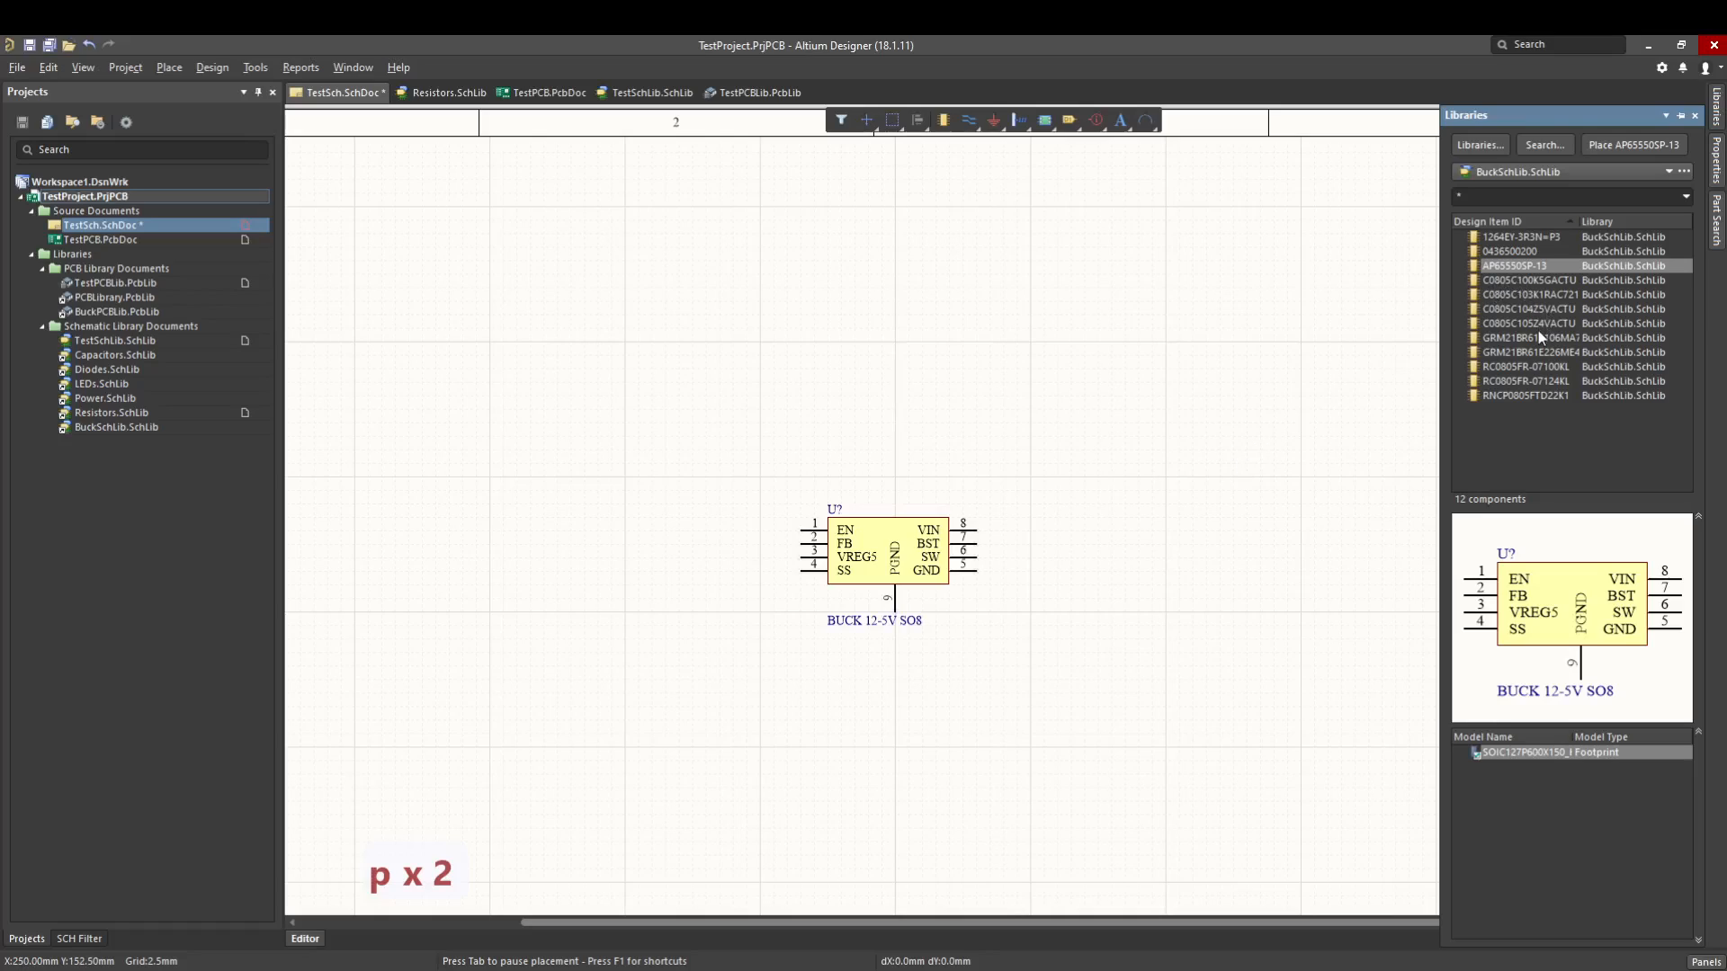
left_click(1535, 366)
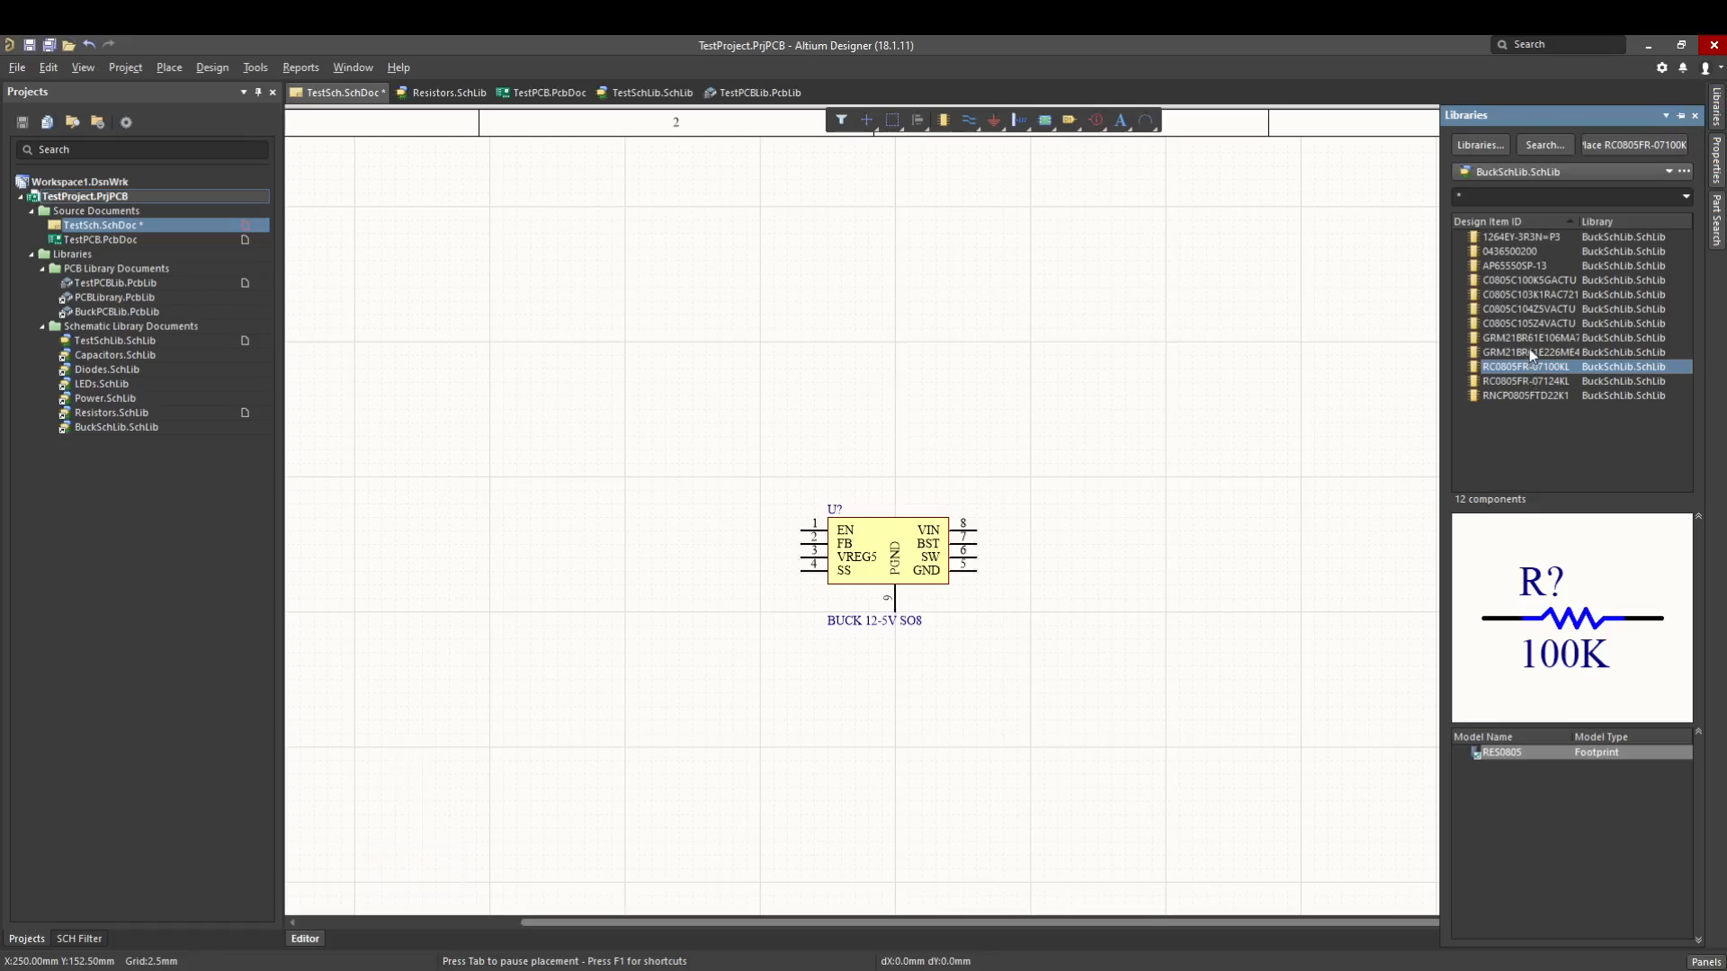
left_click(1529, 348)
left_click(1529, 343)
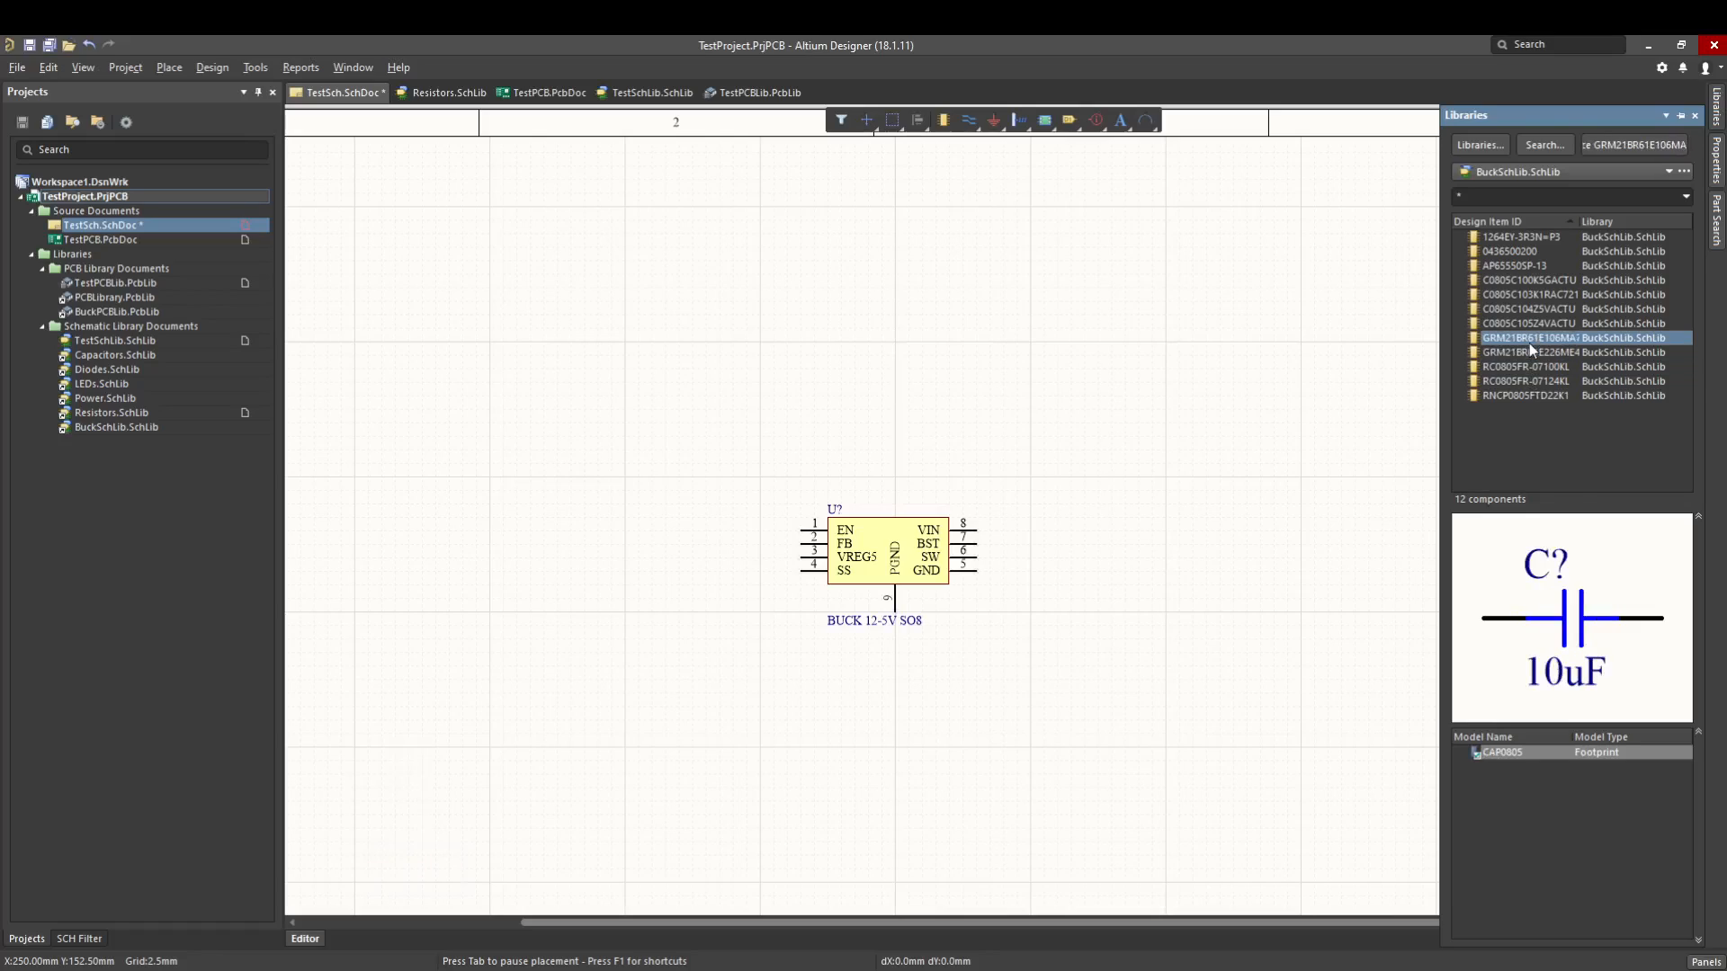
left_click(1526, 324)
left_click(1551, 309)
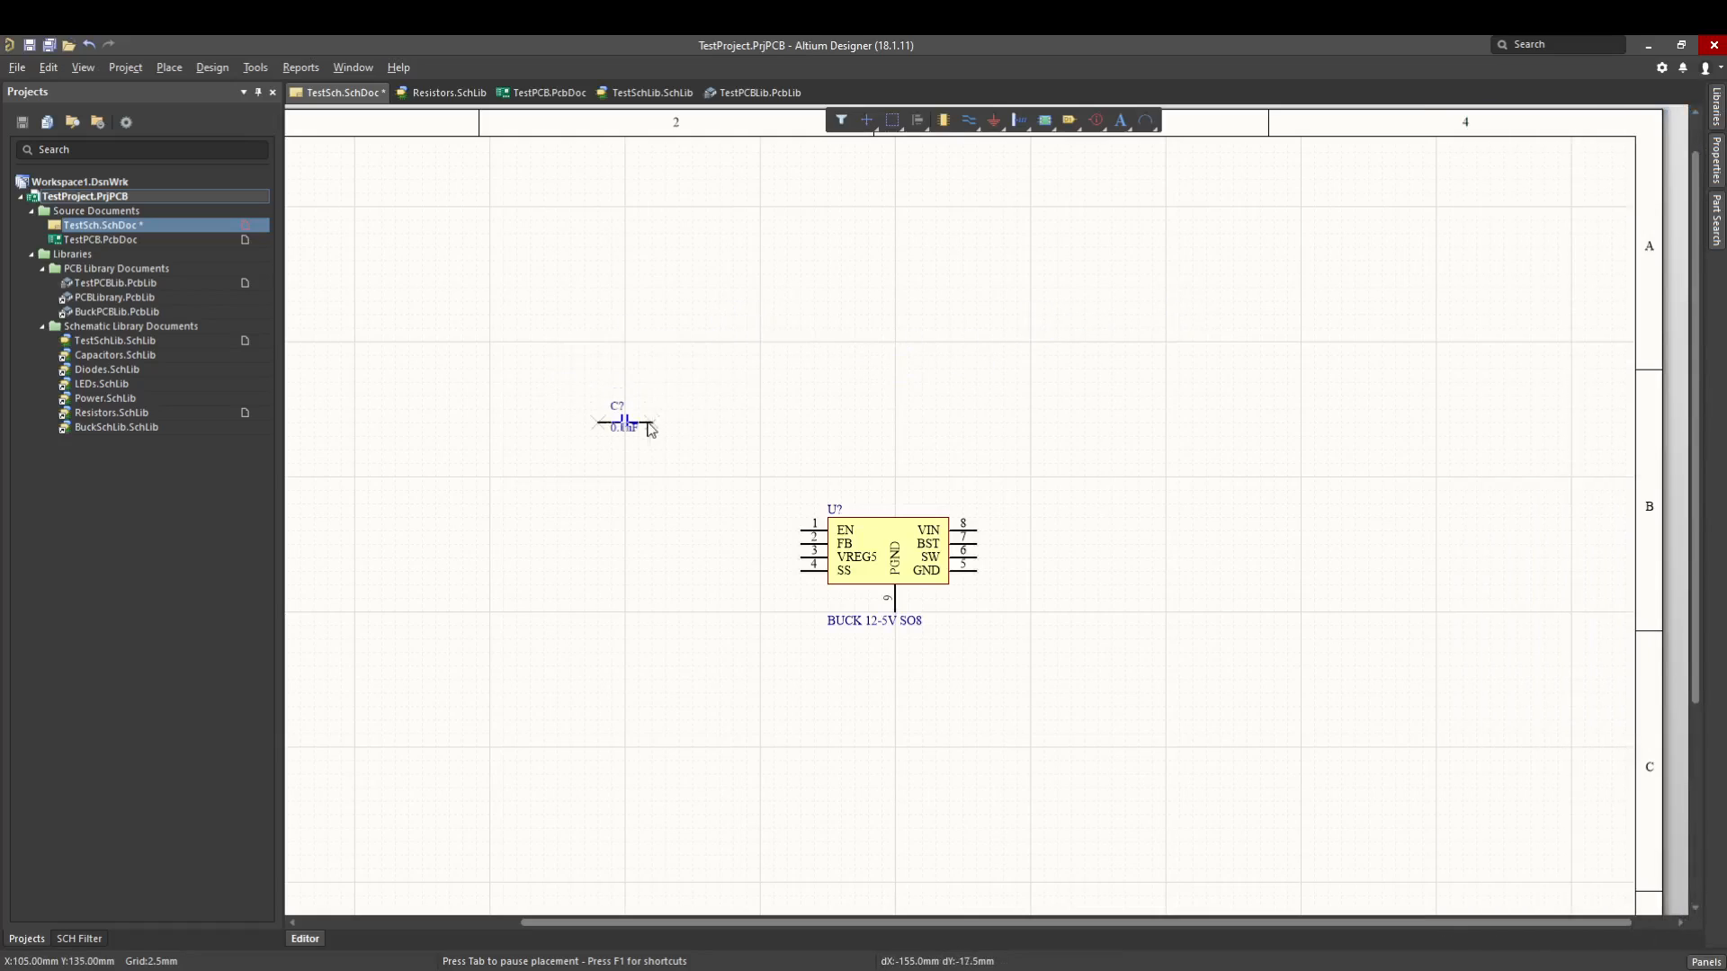
key("space")
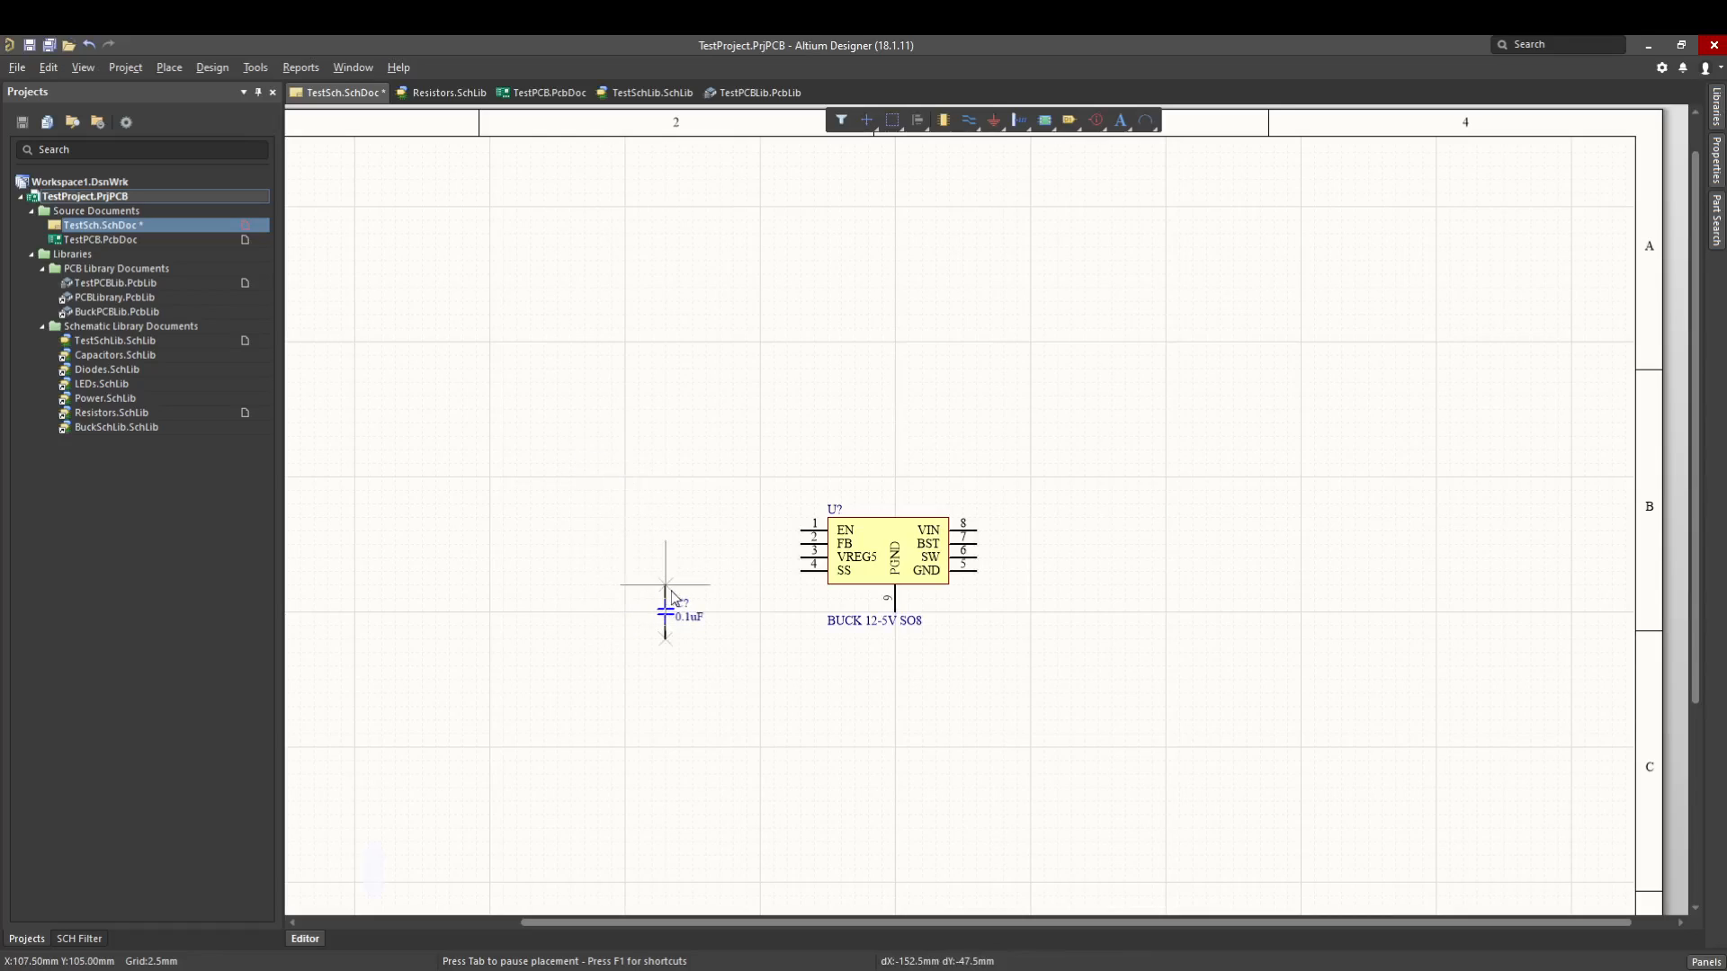
left_click(626, 589)
- Place two more 0.1uF capacitors horizontally, one to the upper left of the buck converter and one to its right, and end placement
key("space")
key("space")
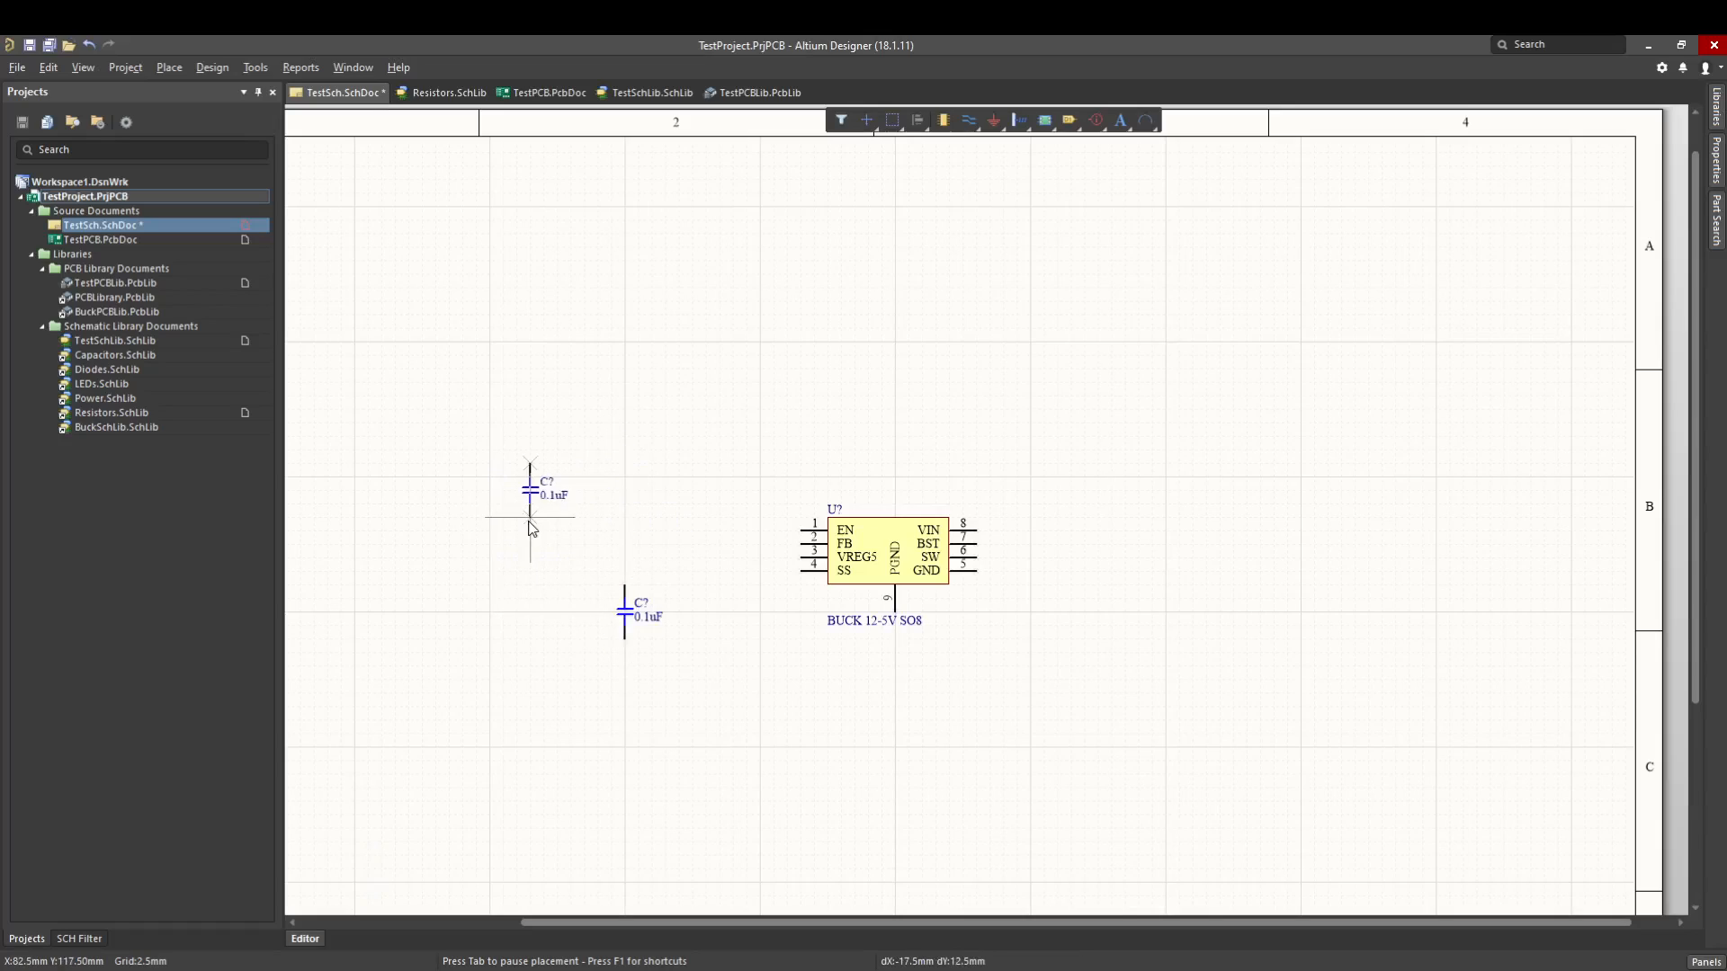
key("space")
left_click(514, 497)
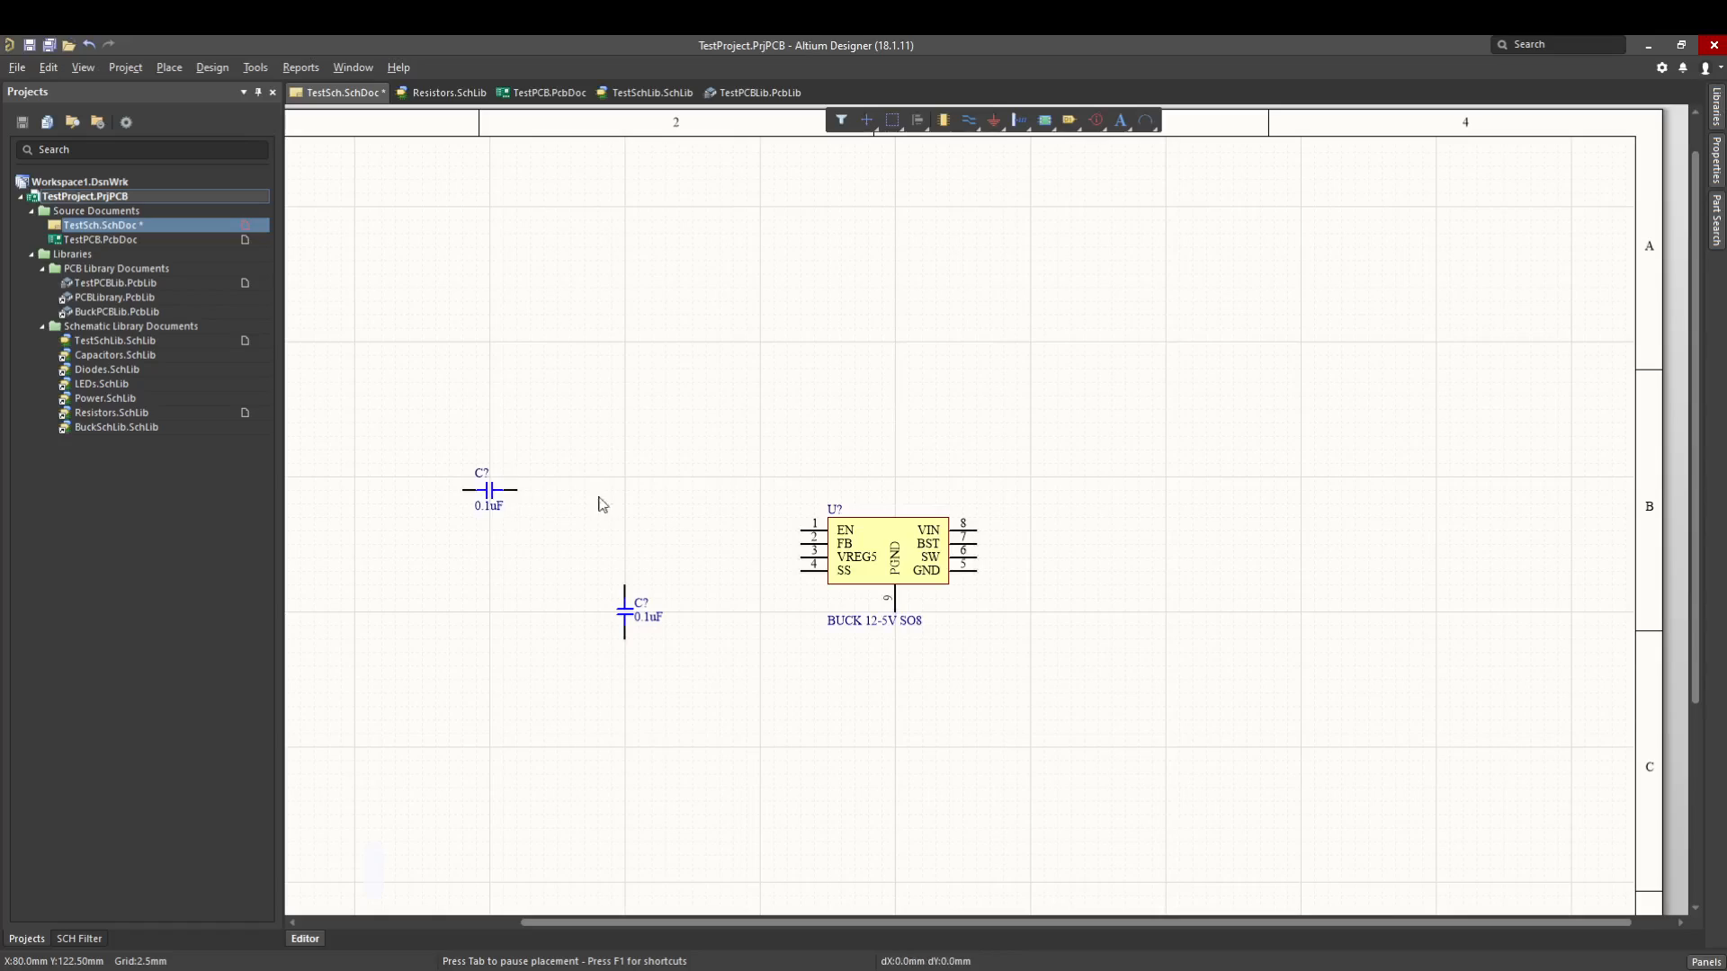
left_click(1153, 546)
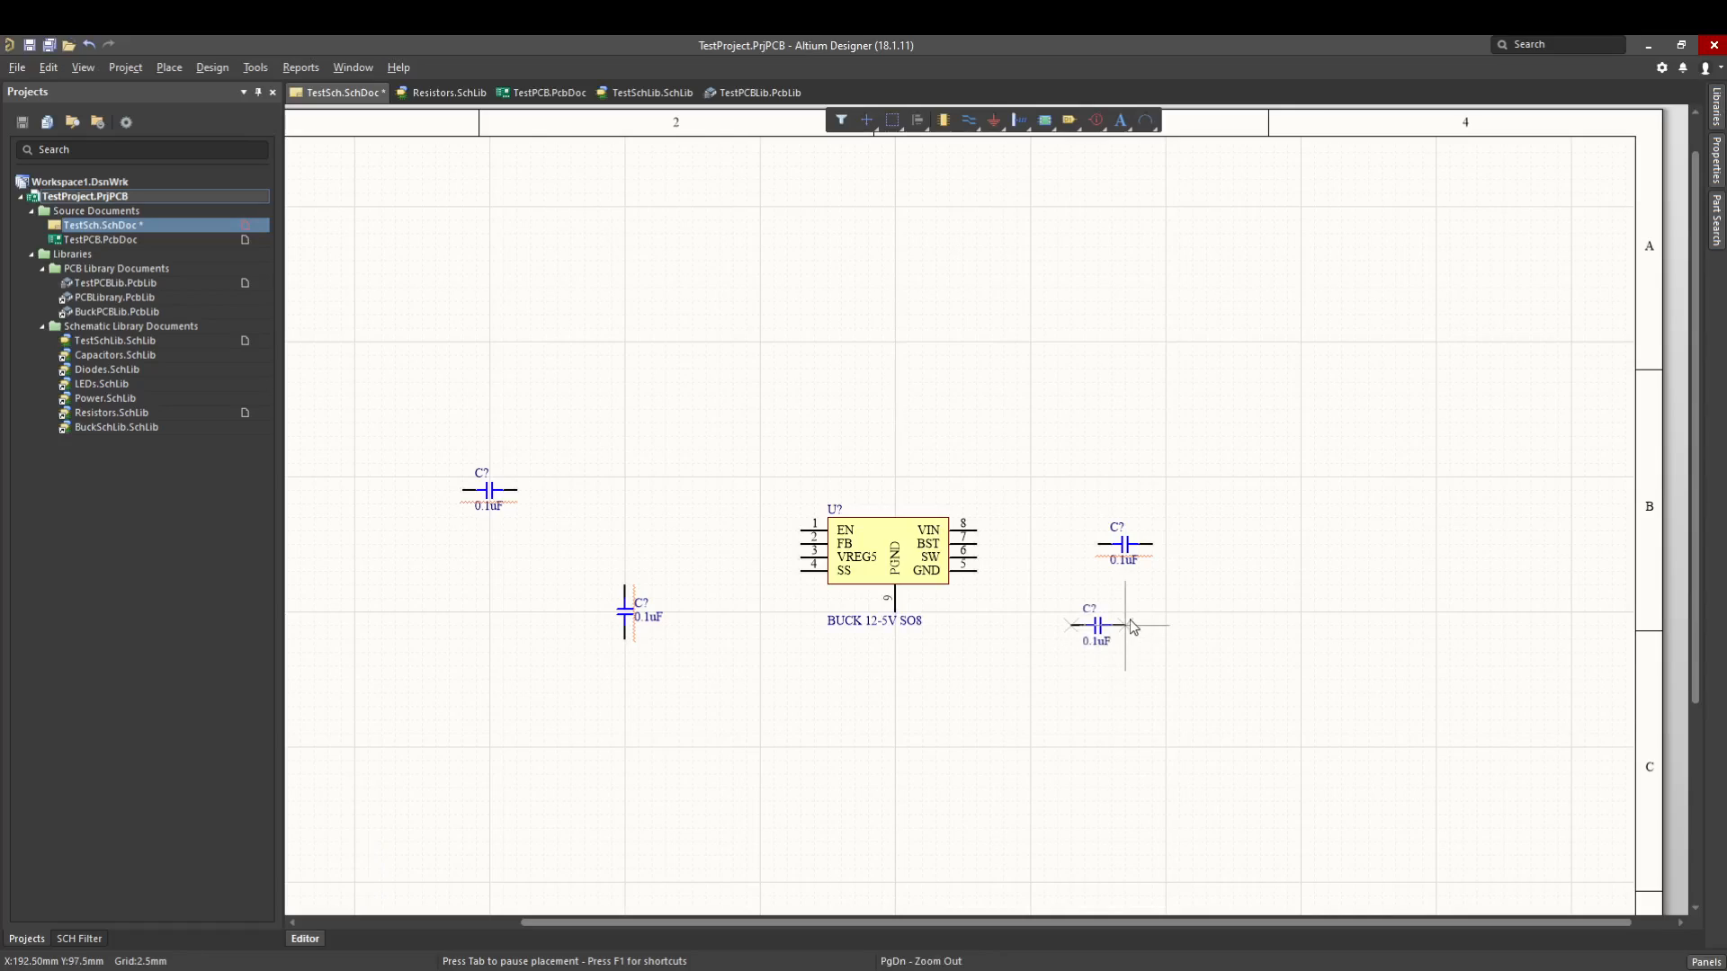
key("Escape")
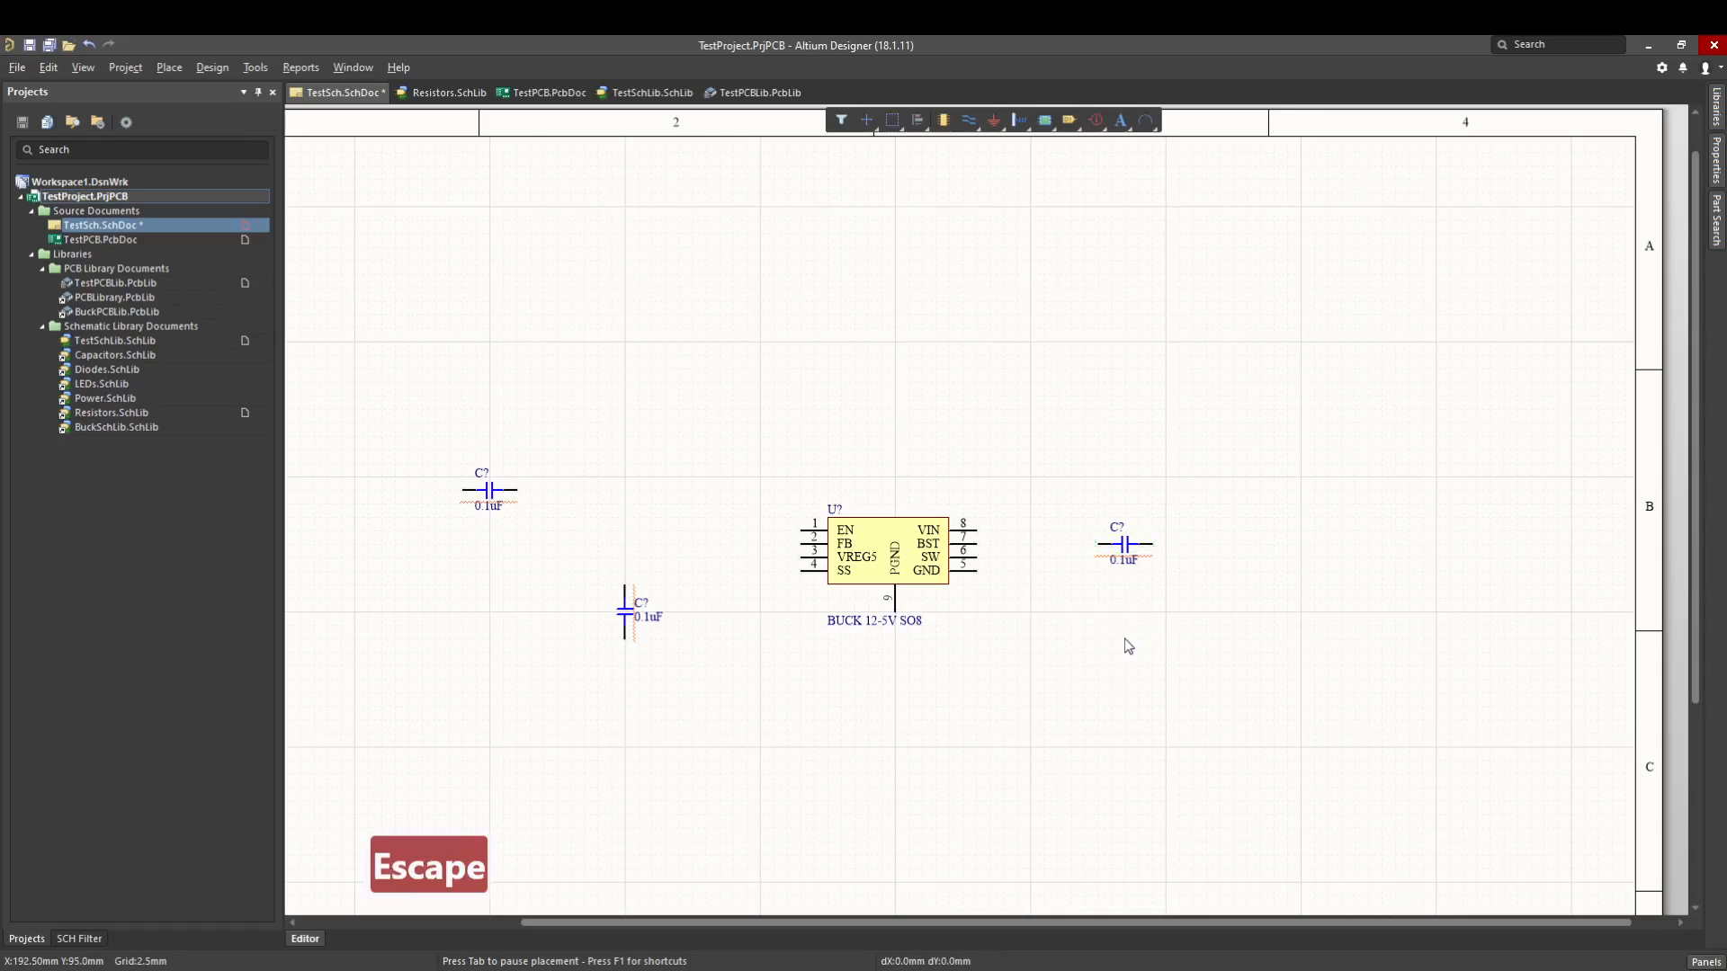
- Place the 124K resistor, RC0805FR-07124KL, horizontally just below the upper-left 0.1uF capacitor
key("p")
key("p")
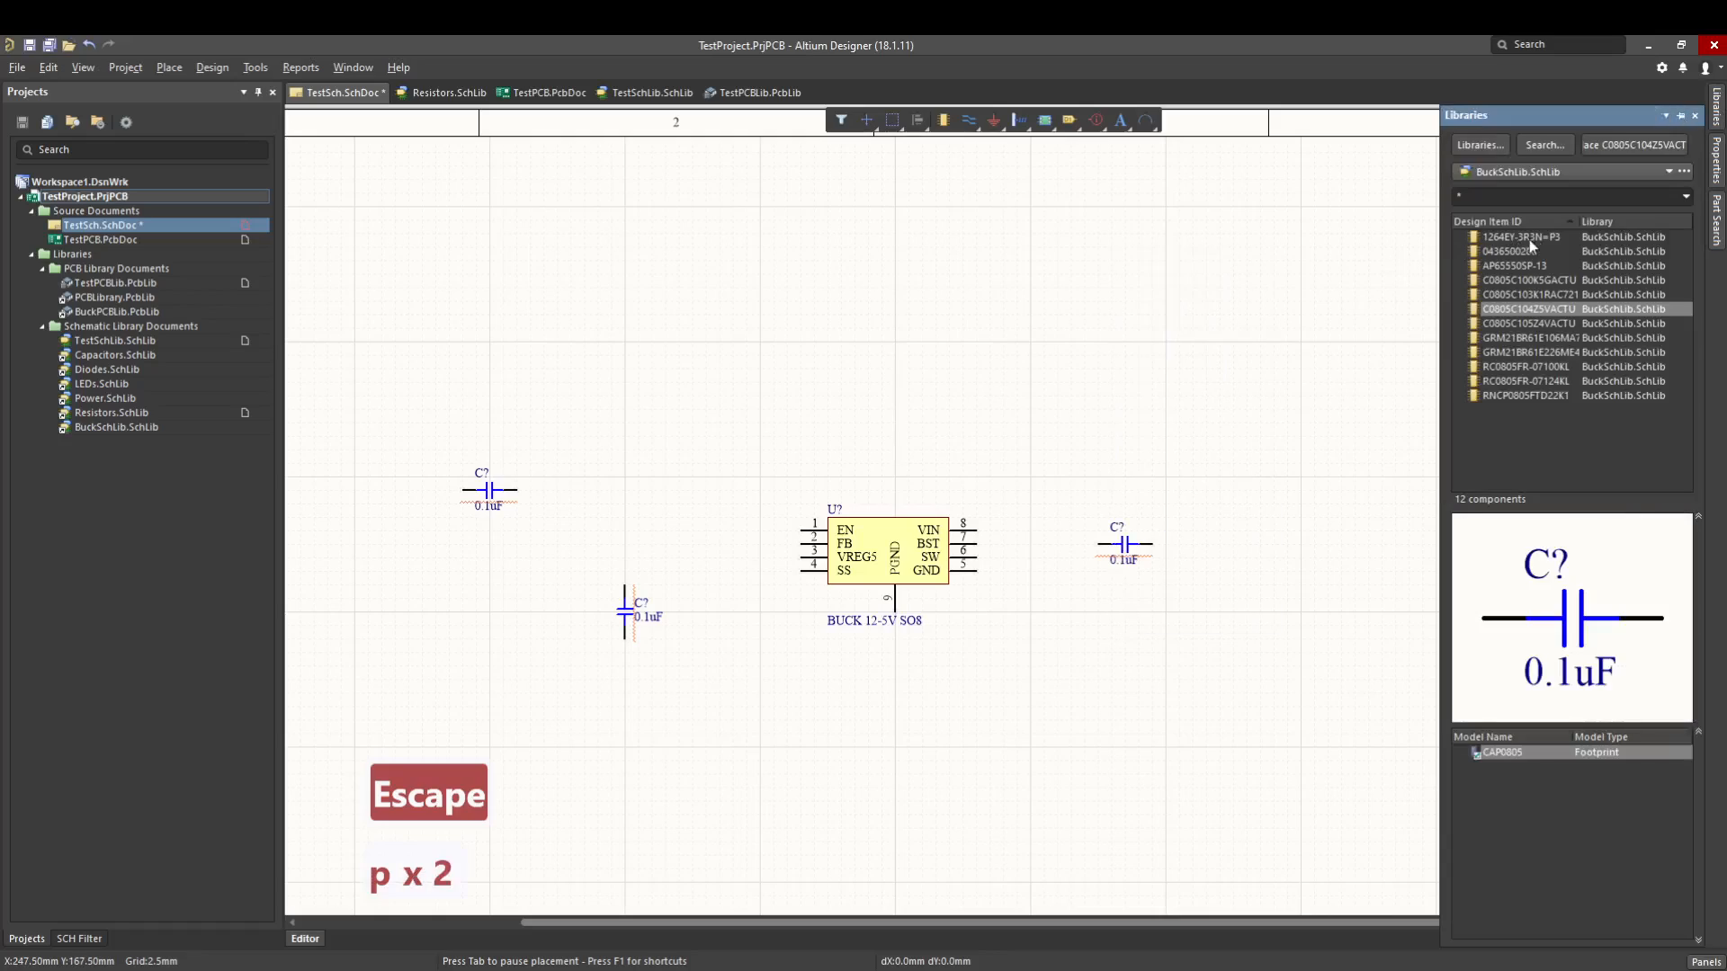
double_click(1546, 381)
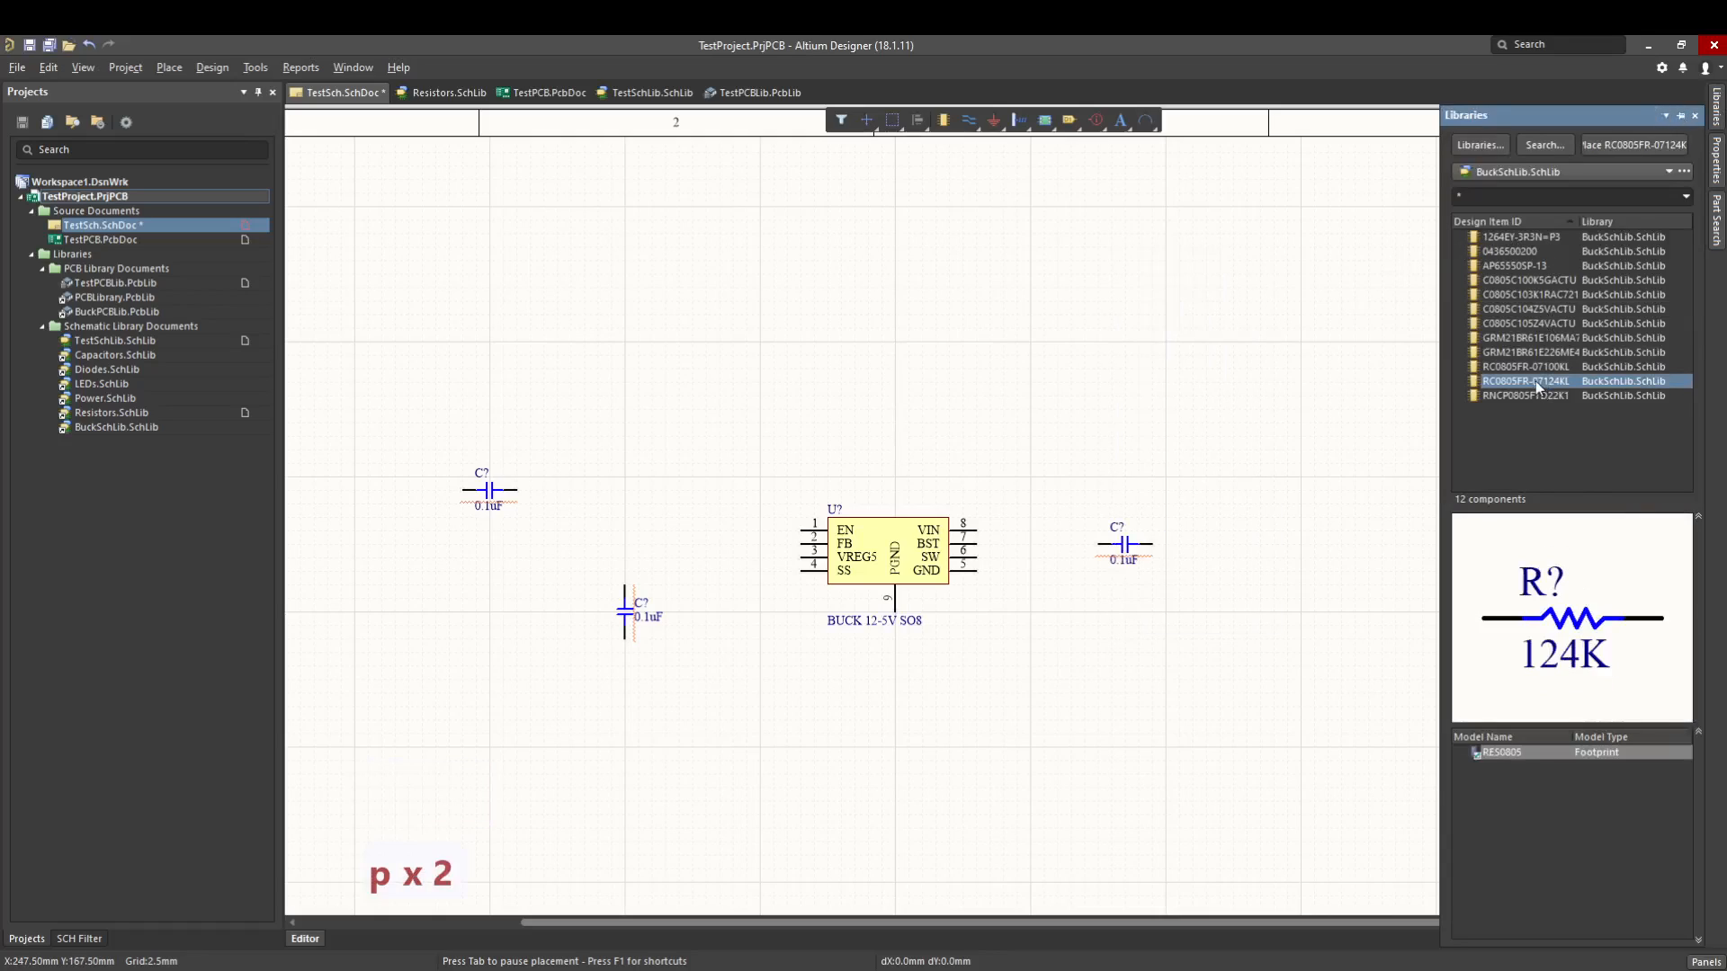
left_click(489, 545)
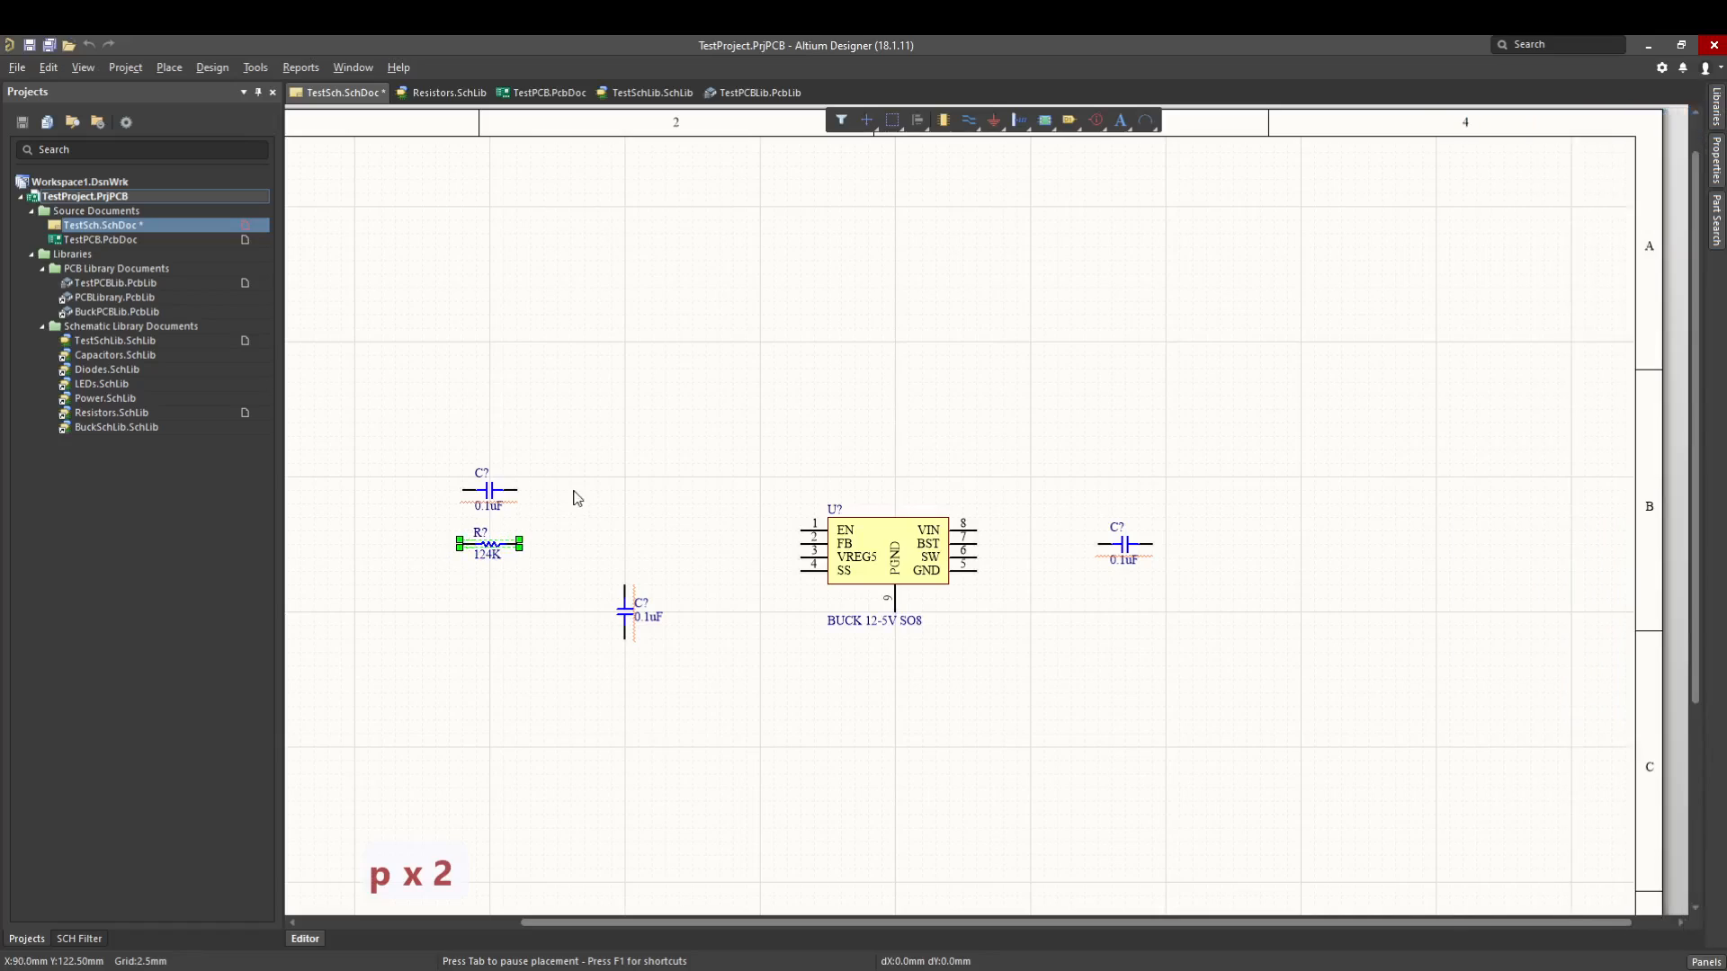
- Place the 22.1K resistor, RNCP0805FTD22K1, vertically and position it just left of the vertical 0.1uF capacitor
key("p")
key("p")
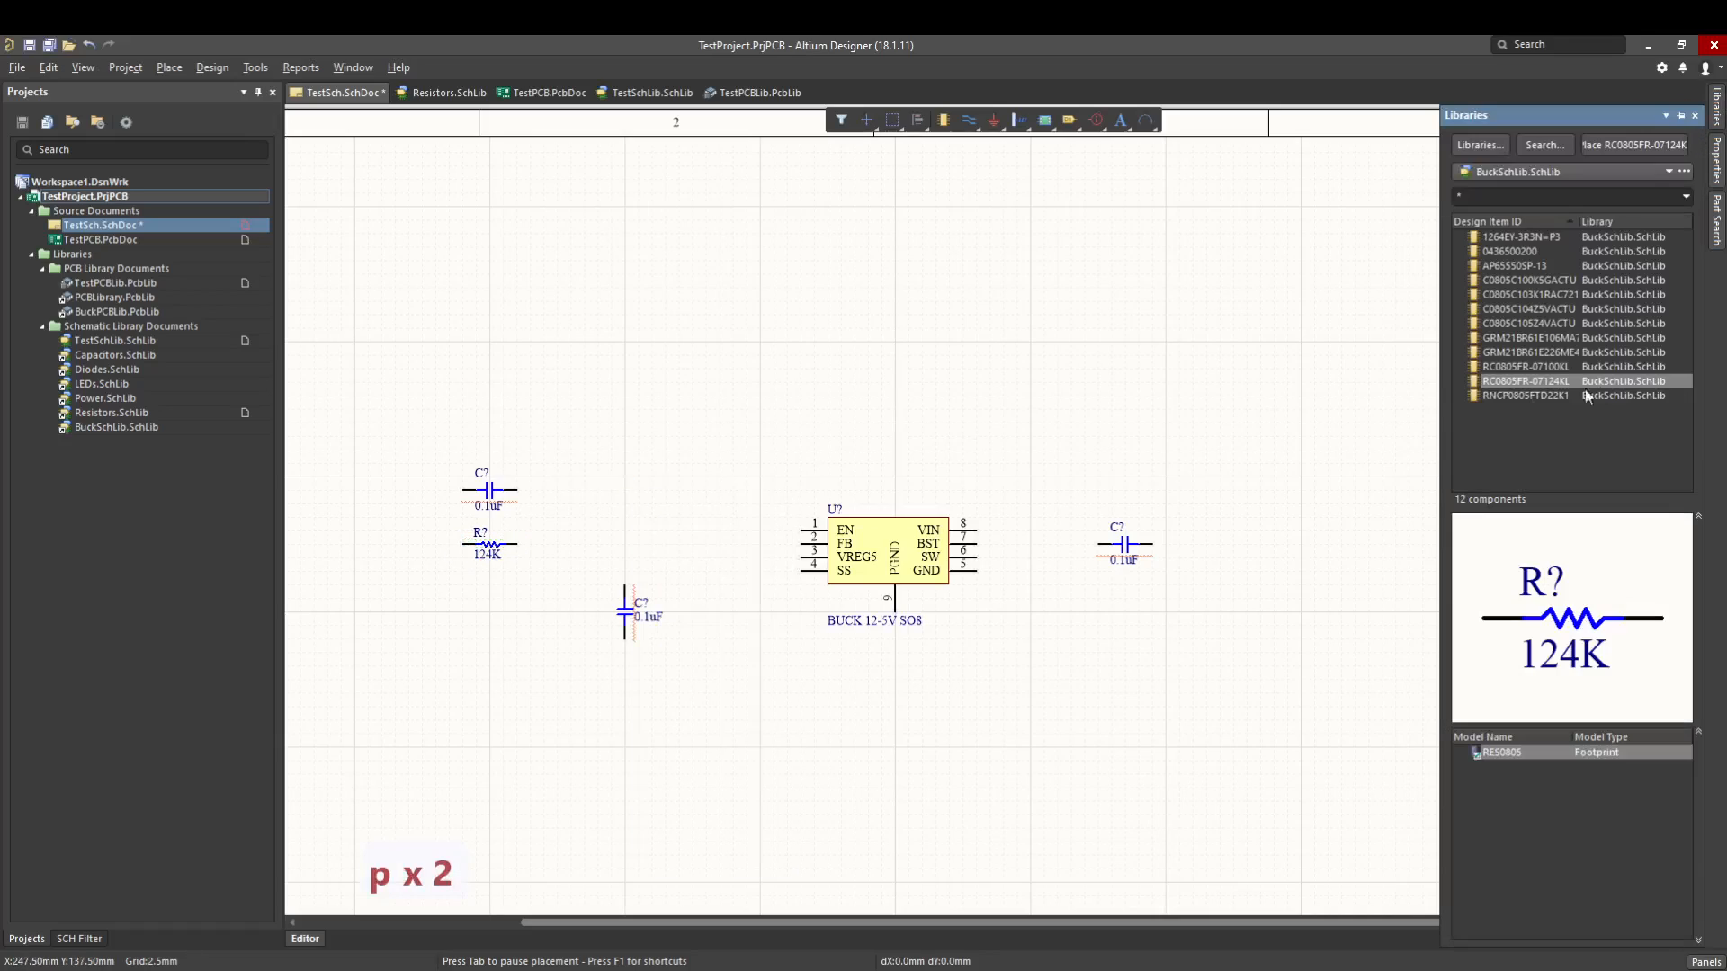
double_click(1540, 395)
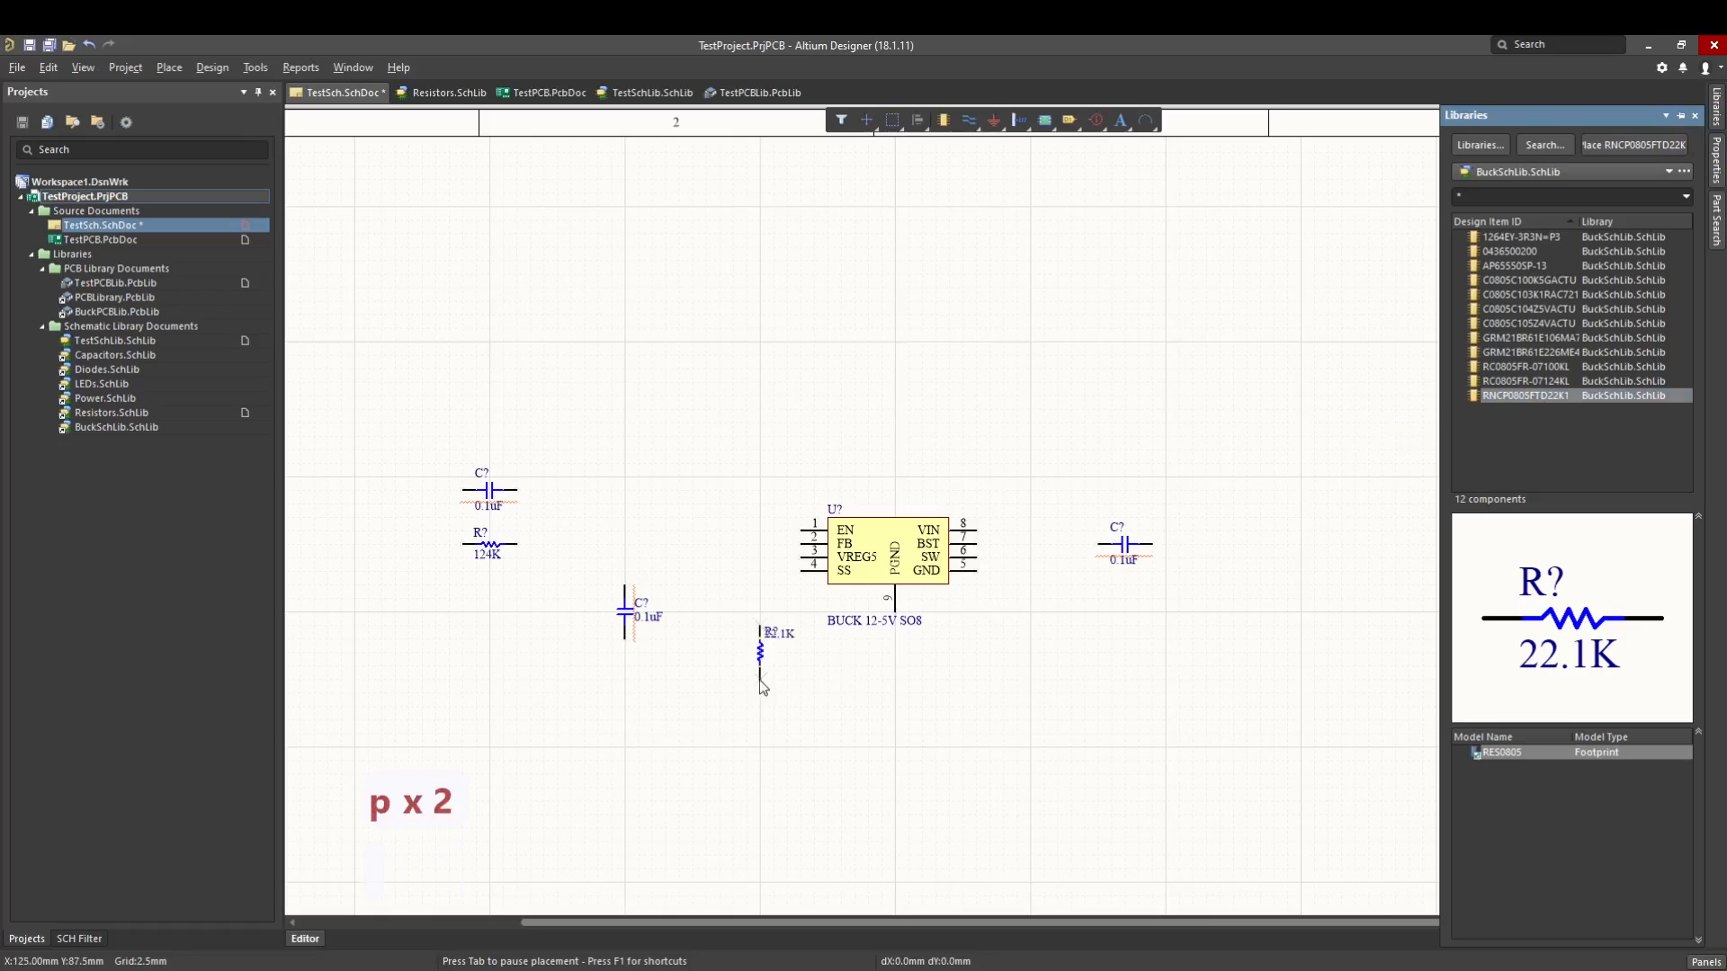
left_click(729, 656)
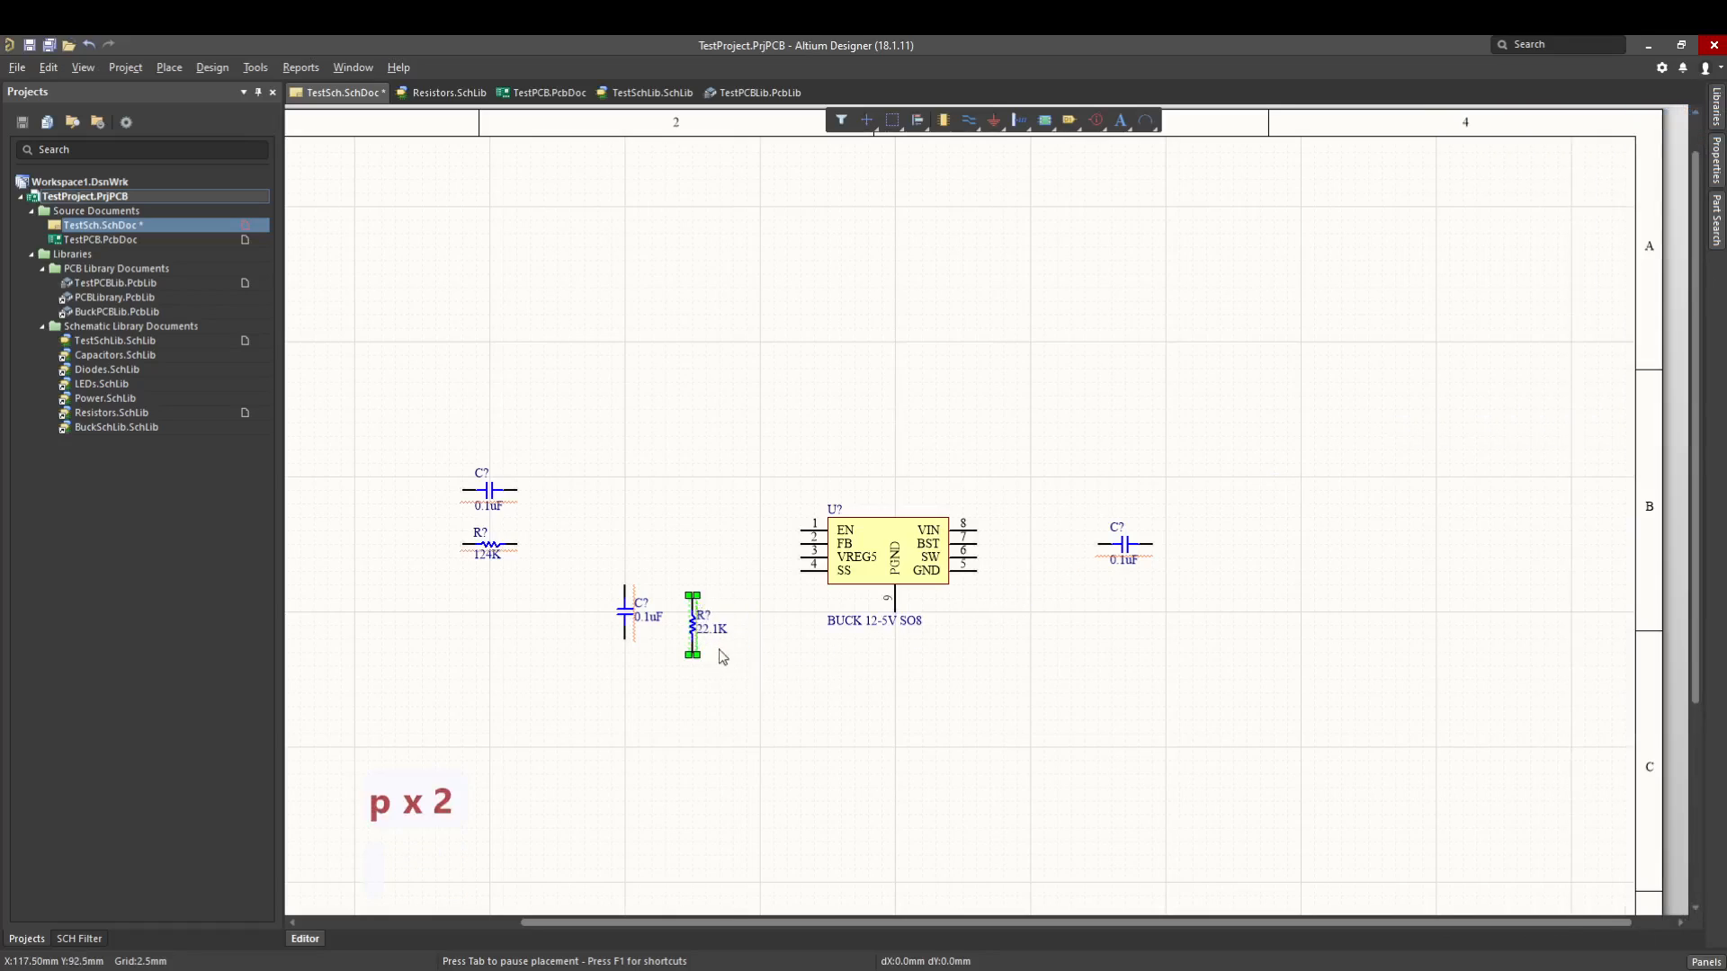
left_click_drag(693, 615, 556, 577)
left_click(720, 586)
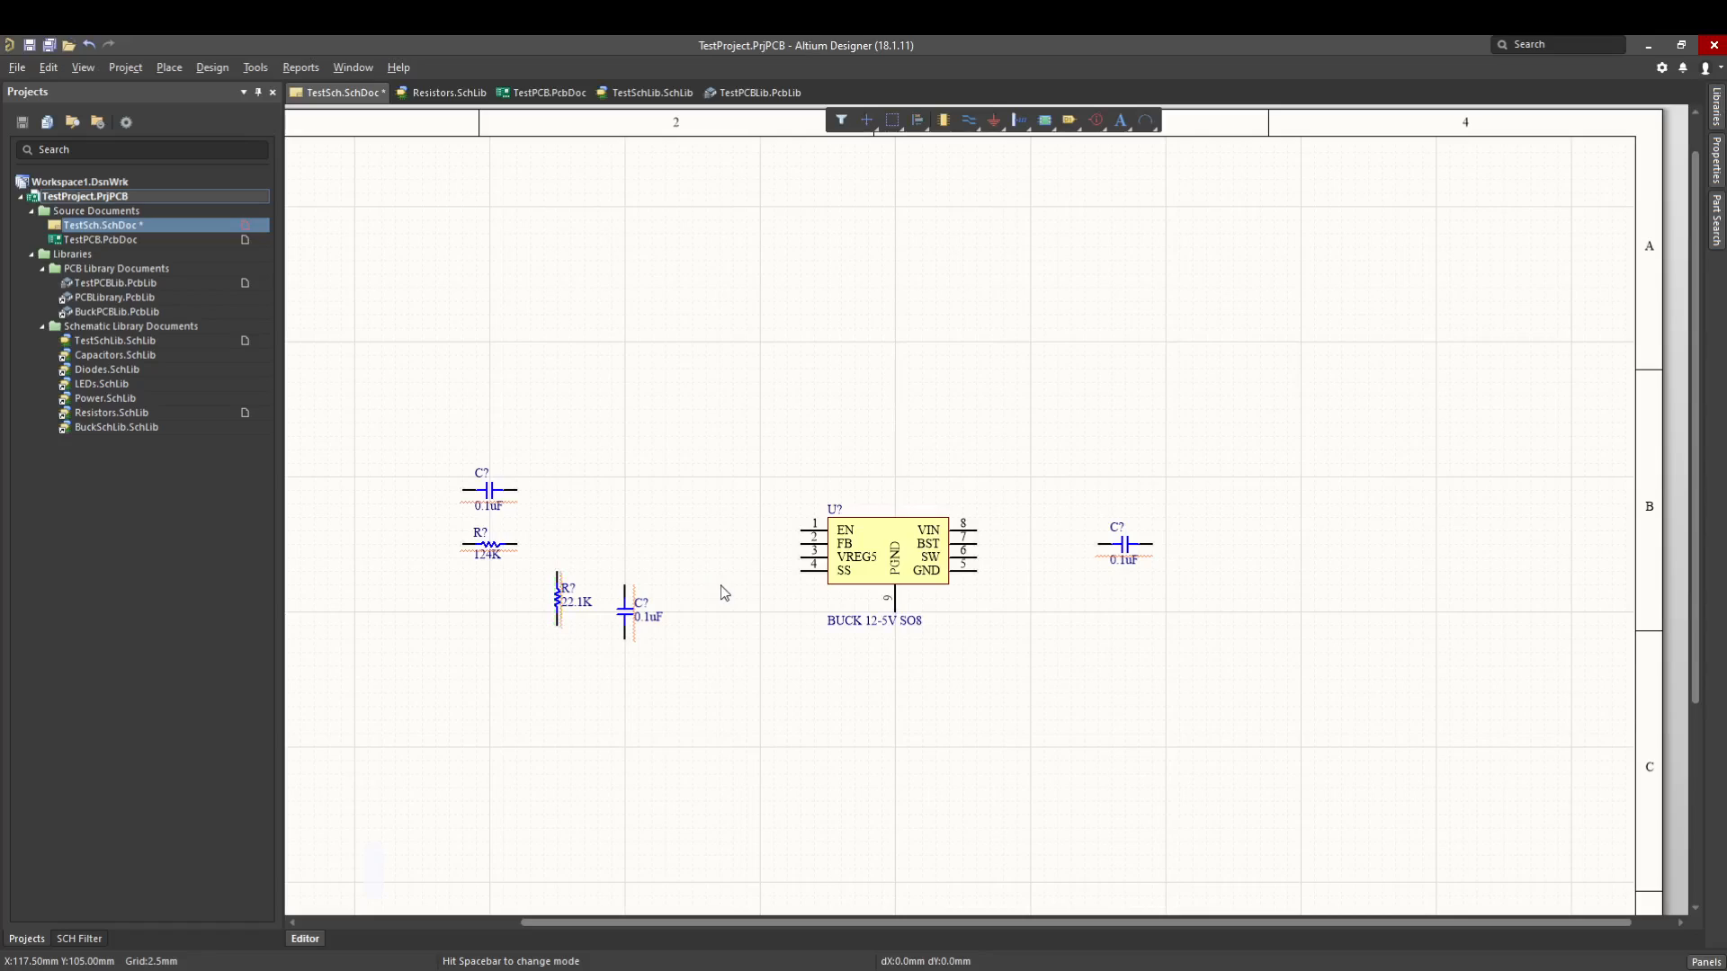
right_click(724, 593)
key("p")
key("p")
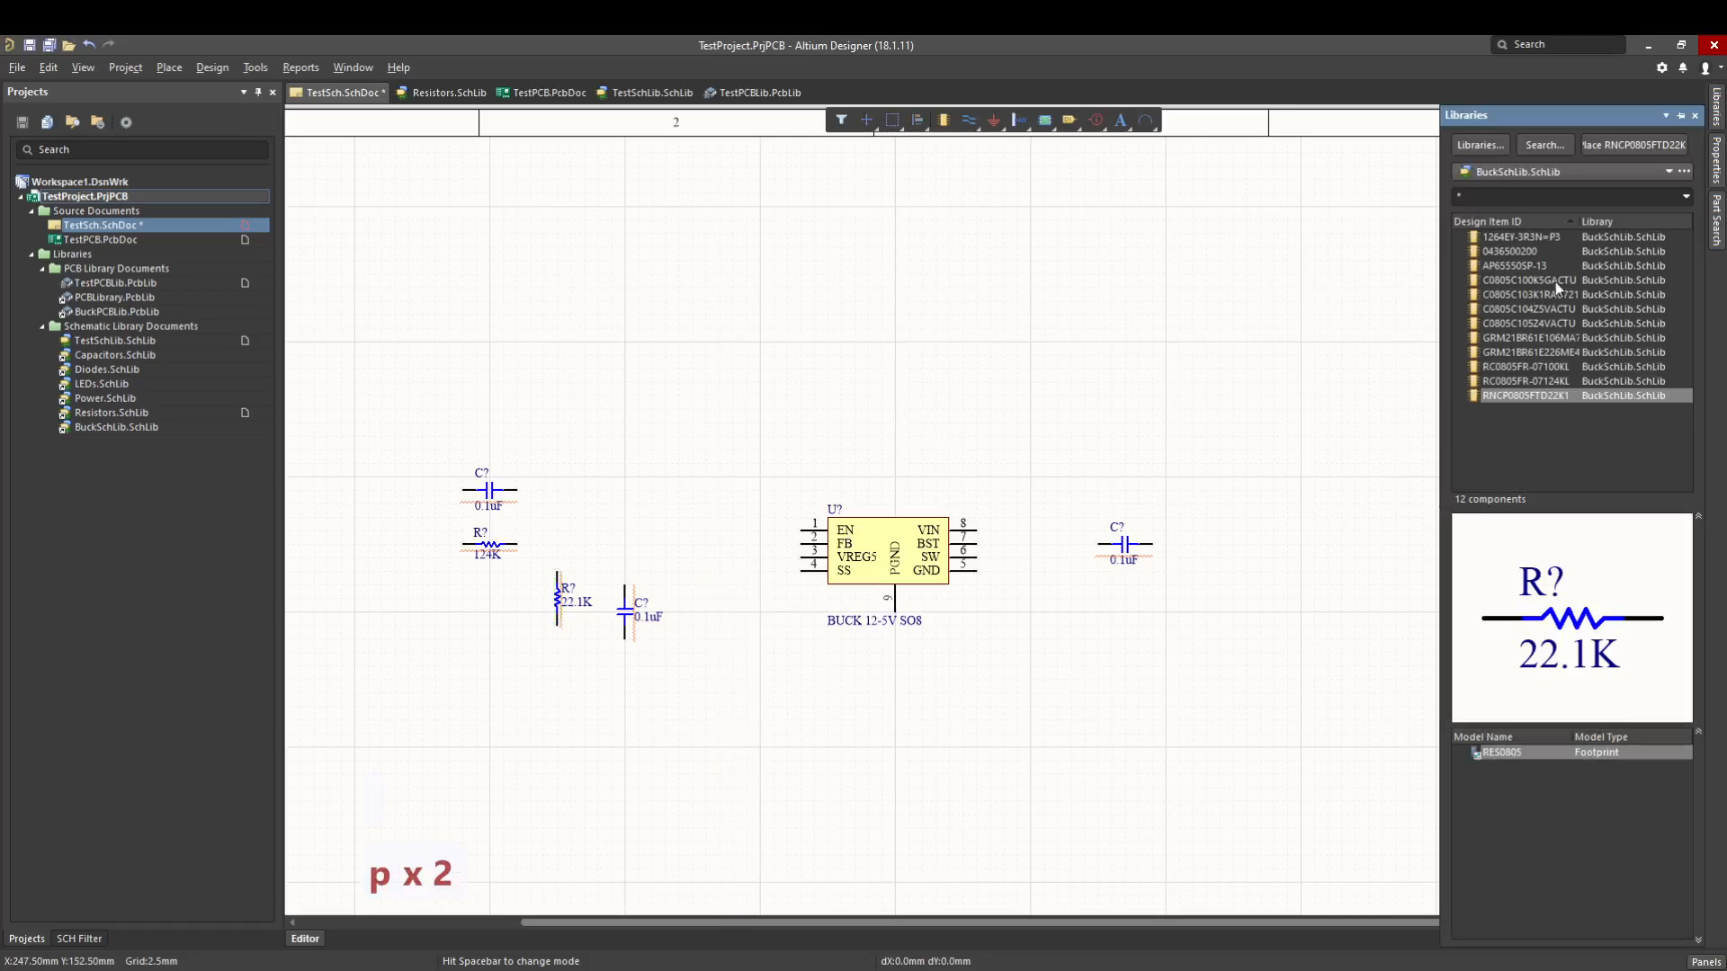
left_click(1525, 236)
left_click(1513, 251)
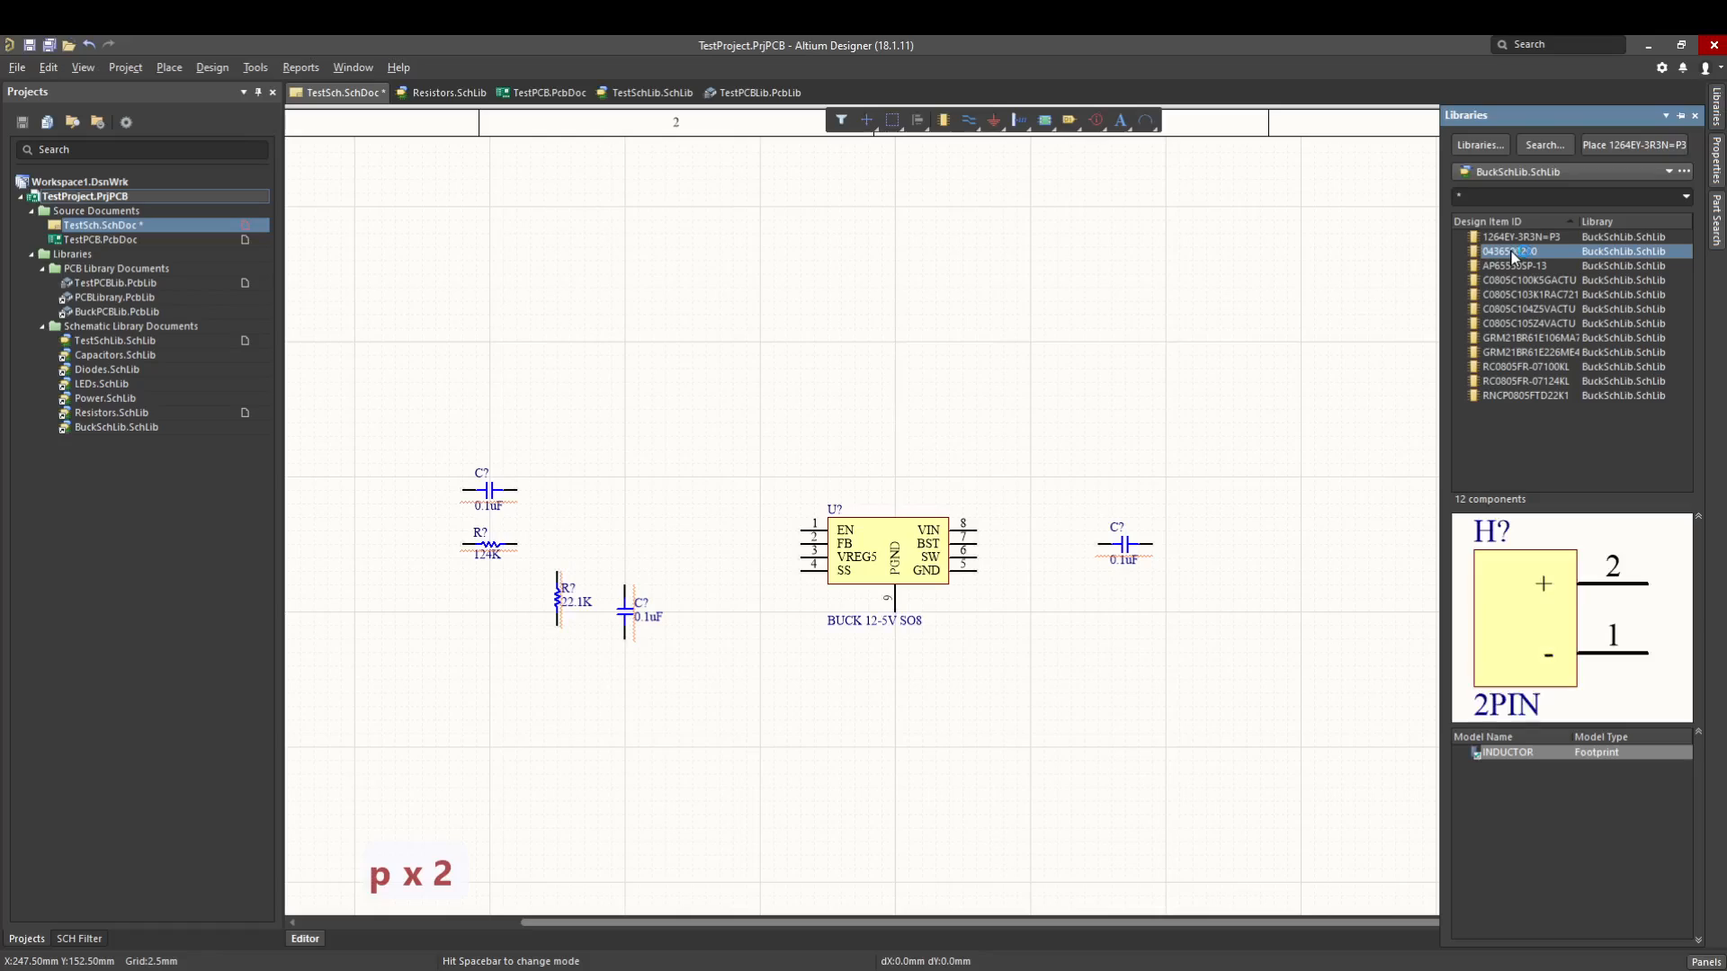
double_click(1508, 252)
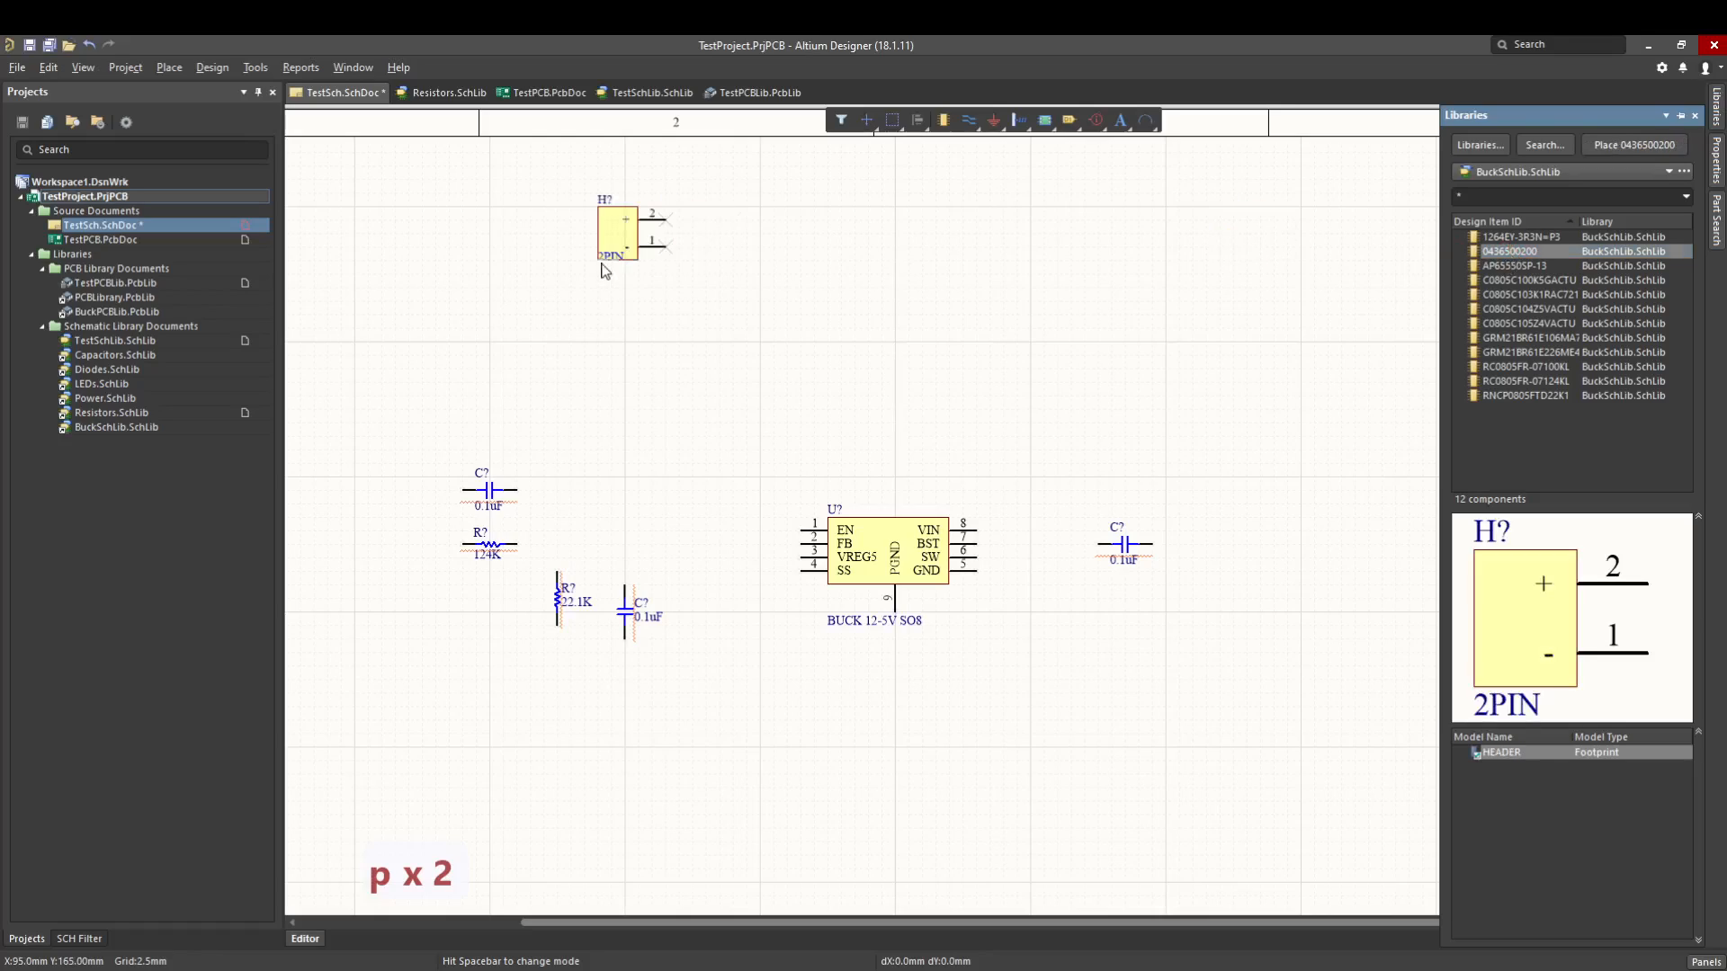
left_click(627, 335)
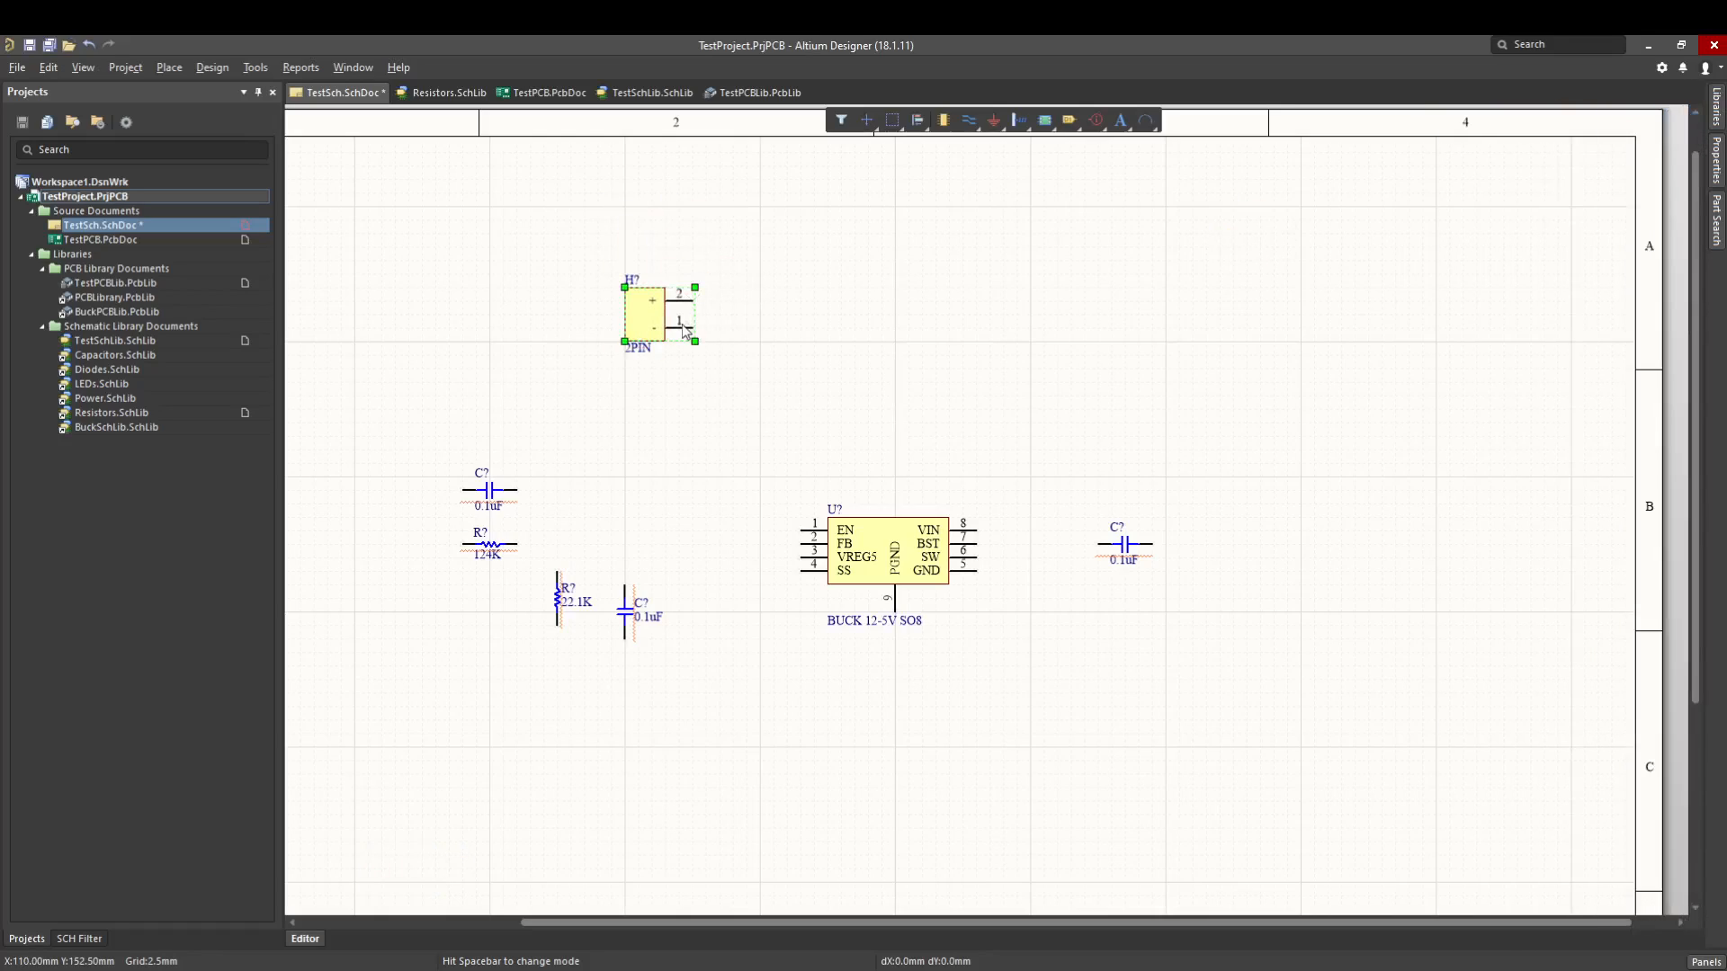
left_click(757, 322)
key("p")
key("p")
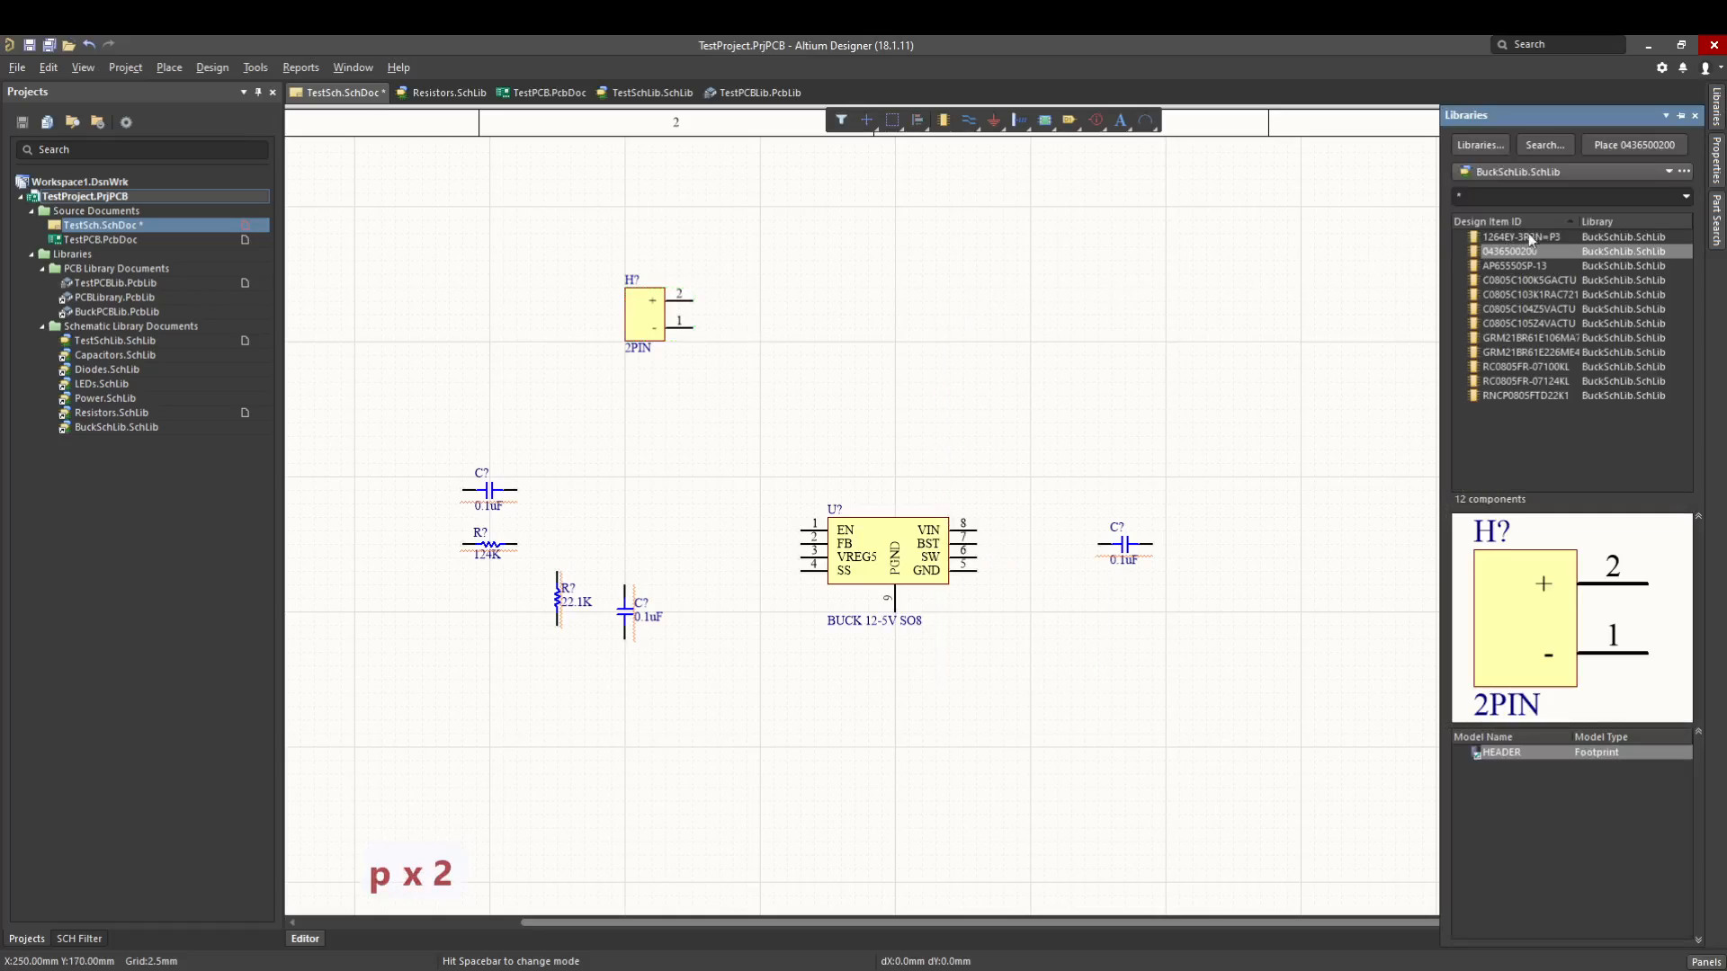
mouse_move(1511, 251)
left_mouse_down()
mouse_move(1075, 235)
mouse_move(1162, 291)
left_mouse_up()
key("x")
key("x")
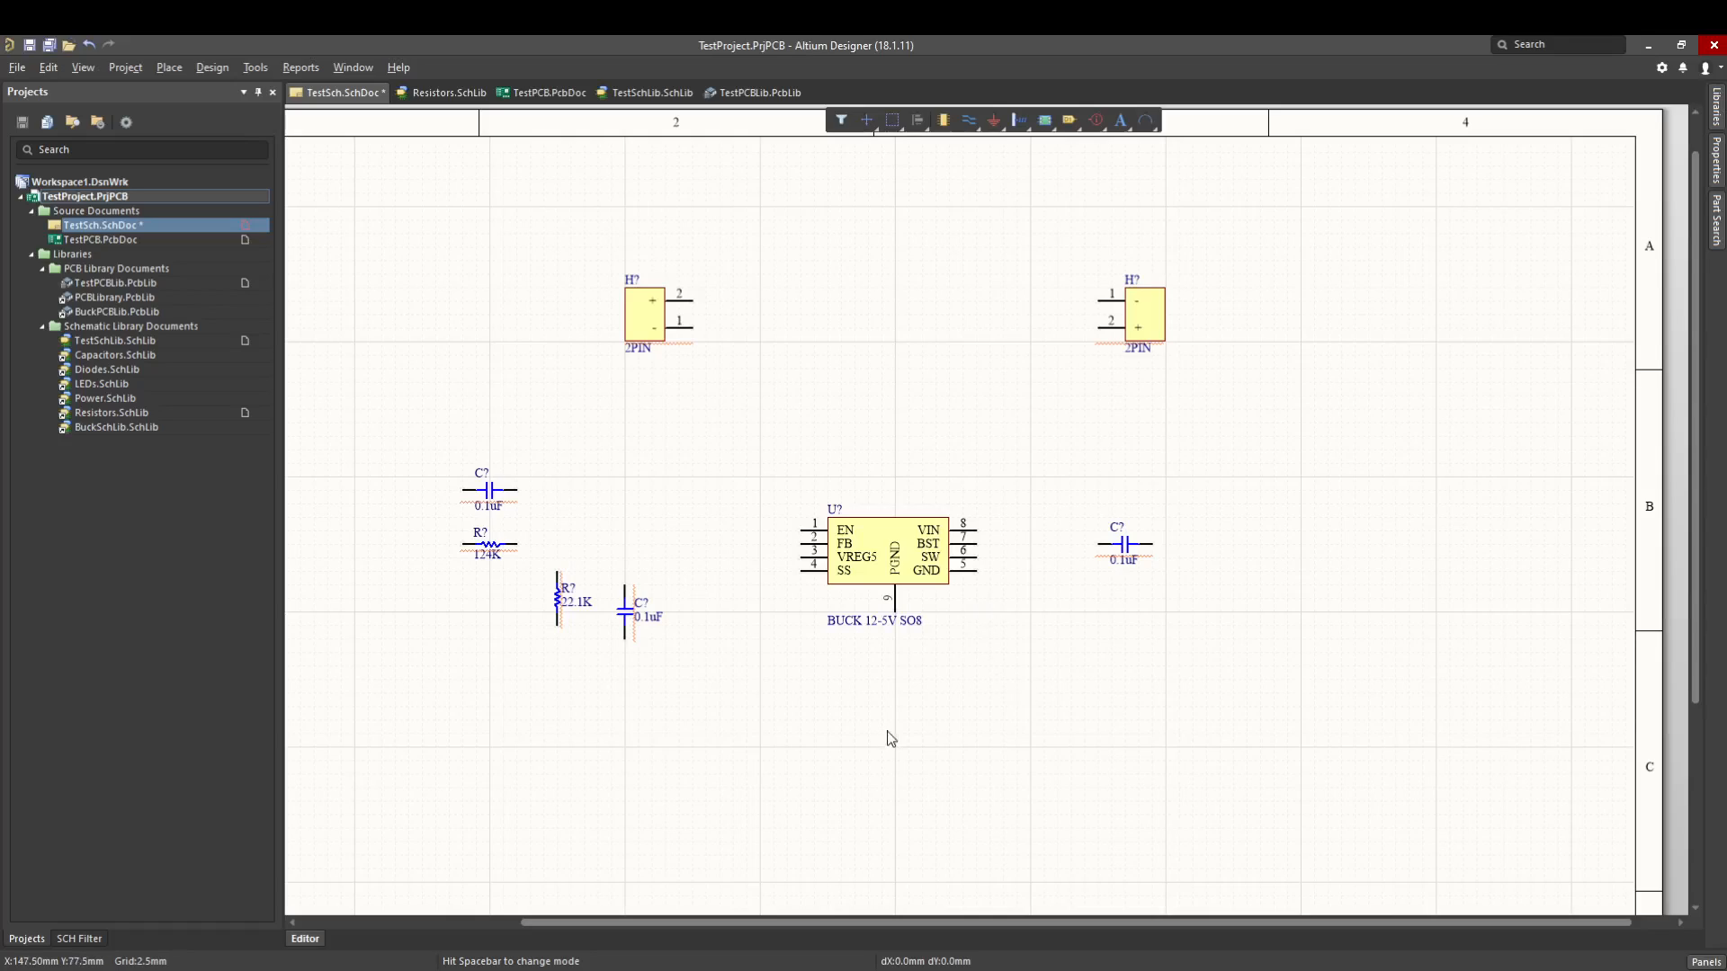
- Draw a wire from the converter's EN pin about 7.5 mm left and 15 mm up, leaving its upper end open
right_click_drag(893, 722, 912, 722)
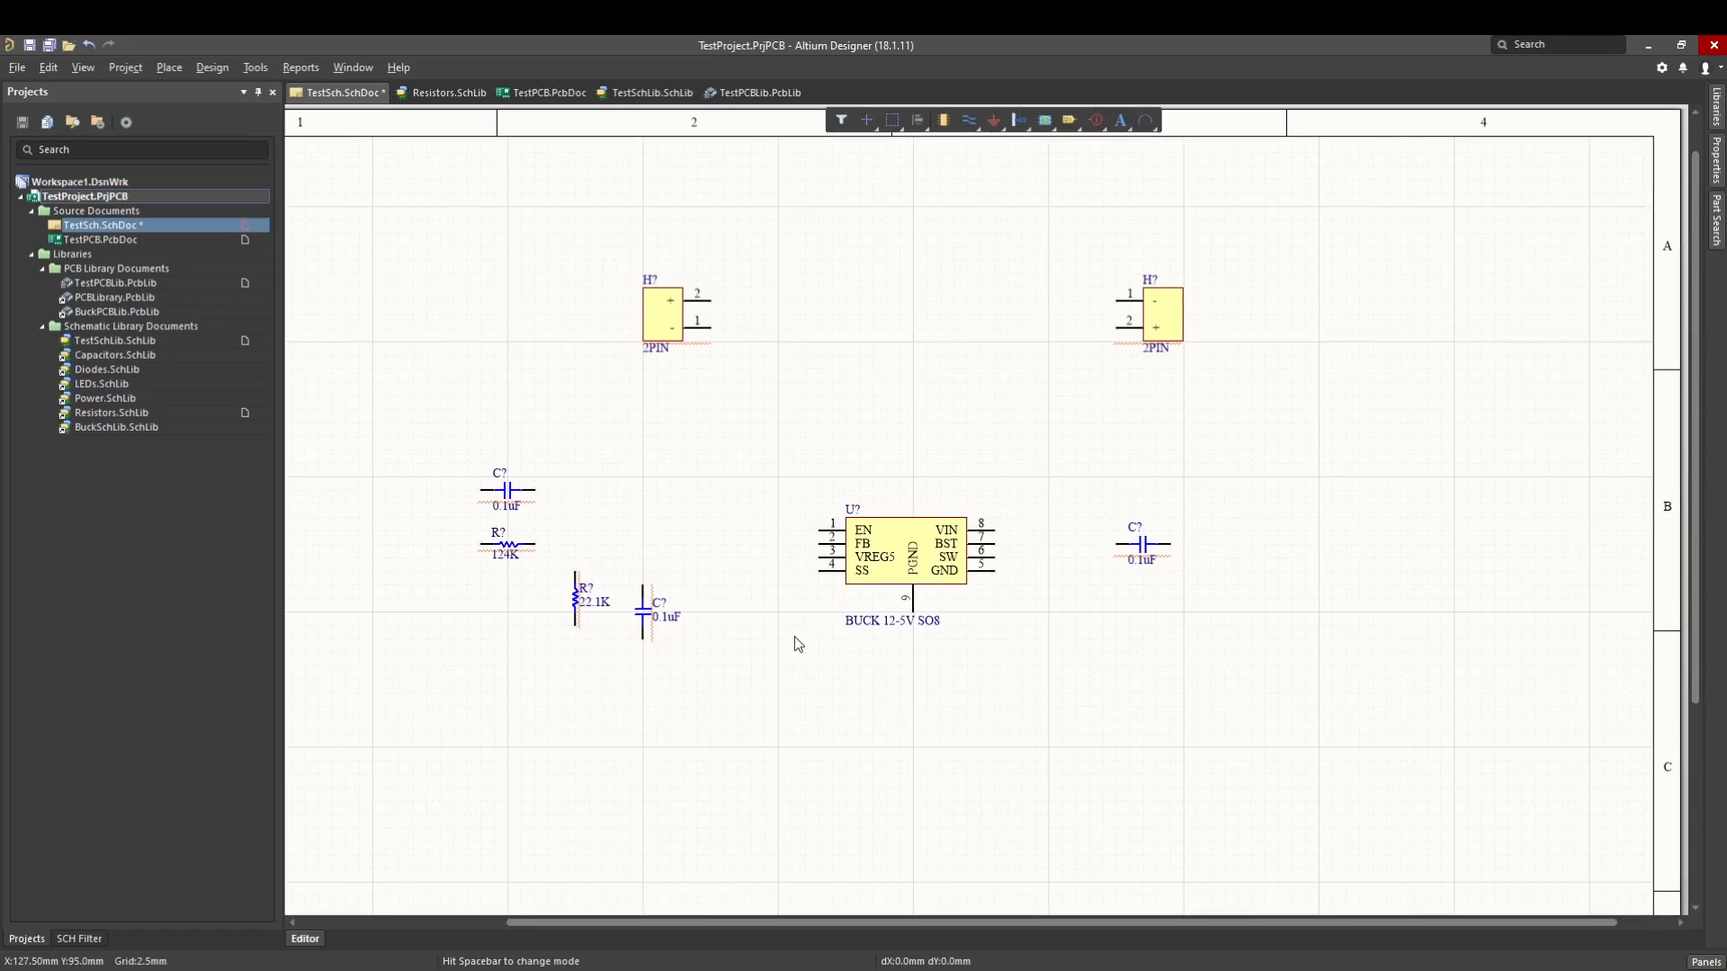
key("p")
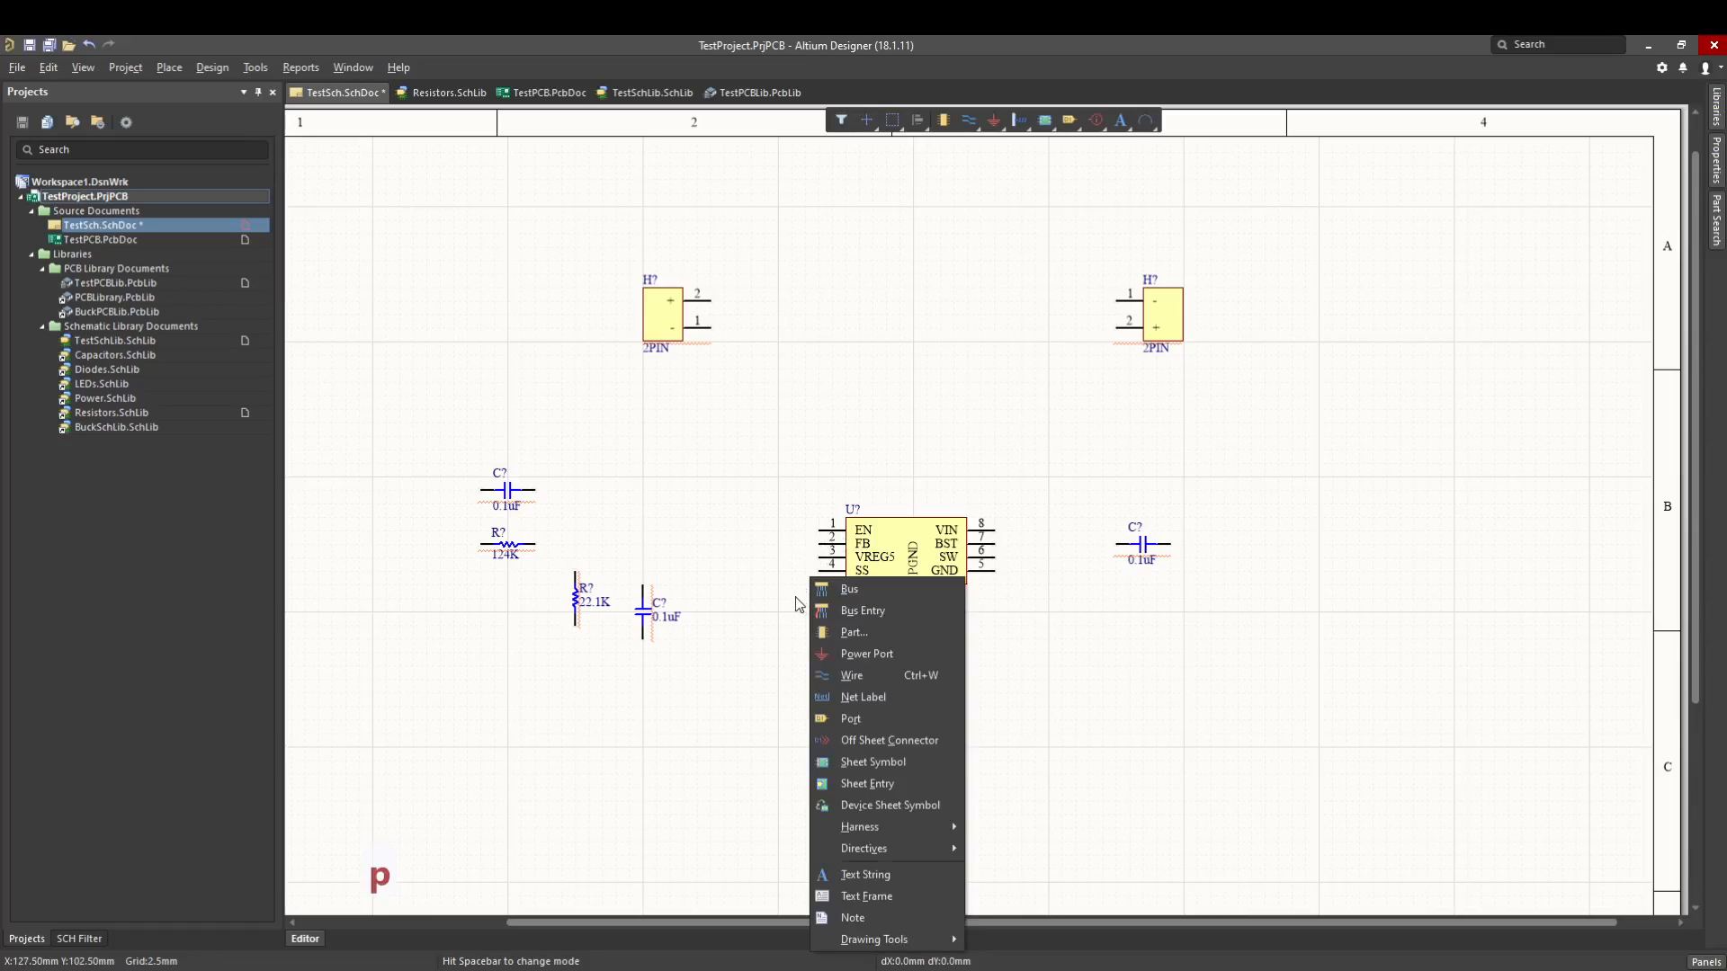
key("w")
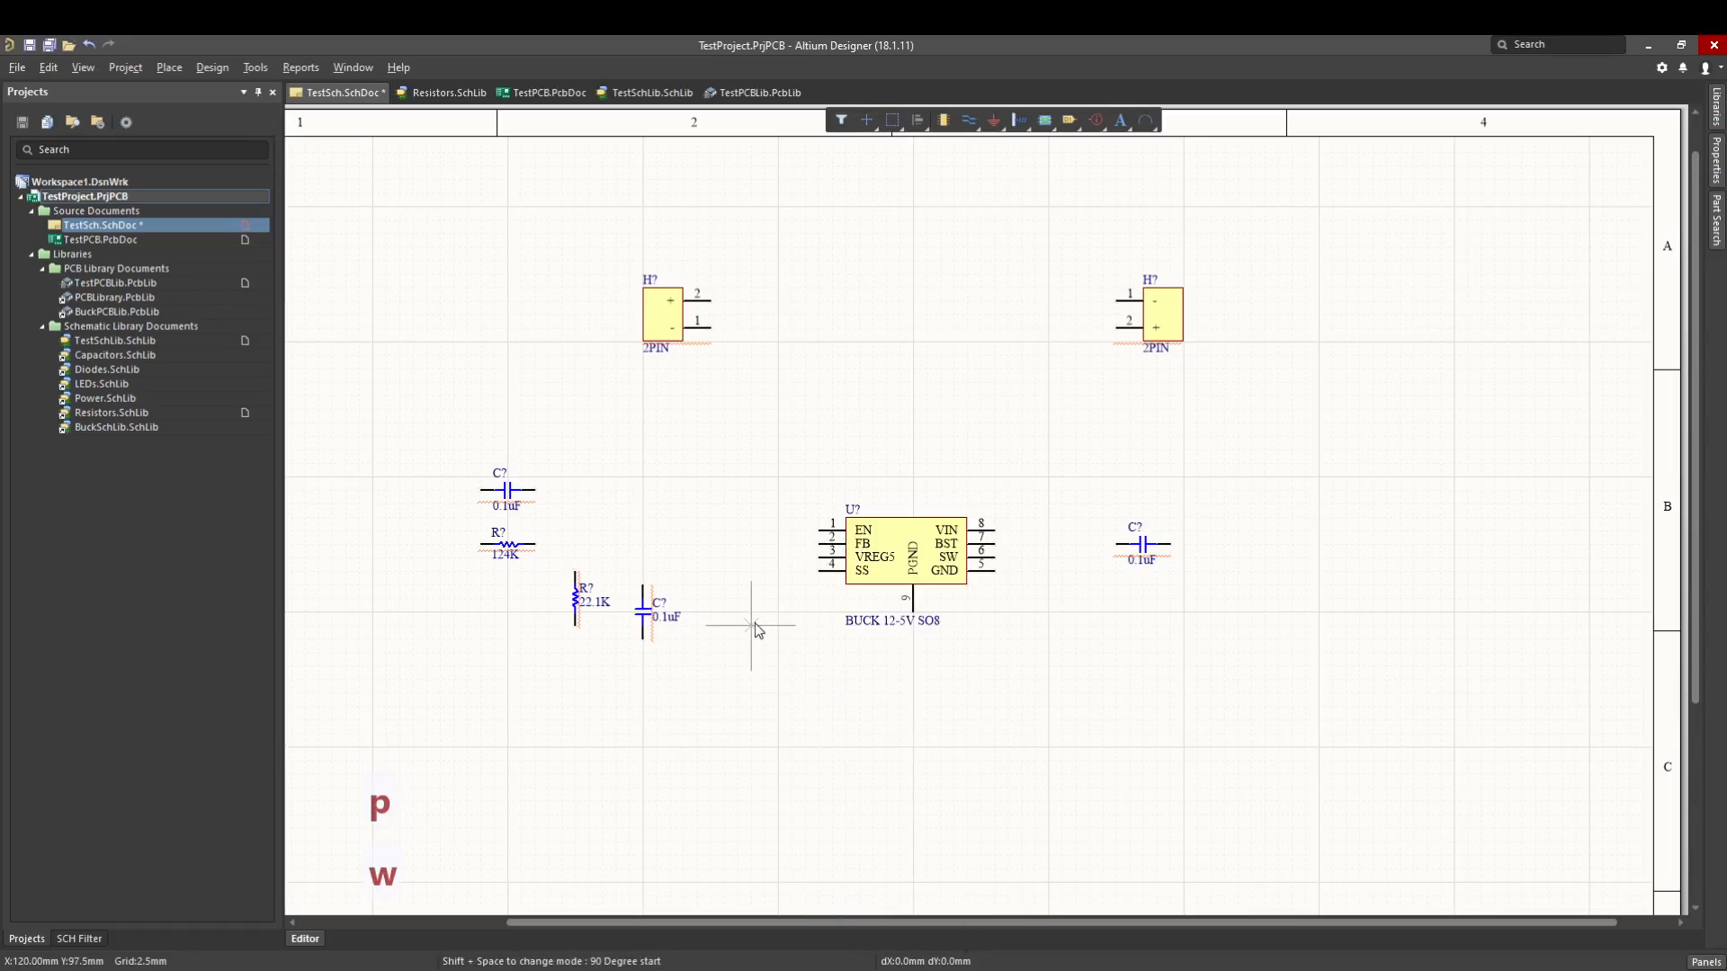
left_click(820, 531)
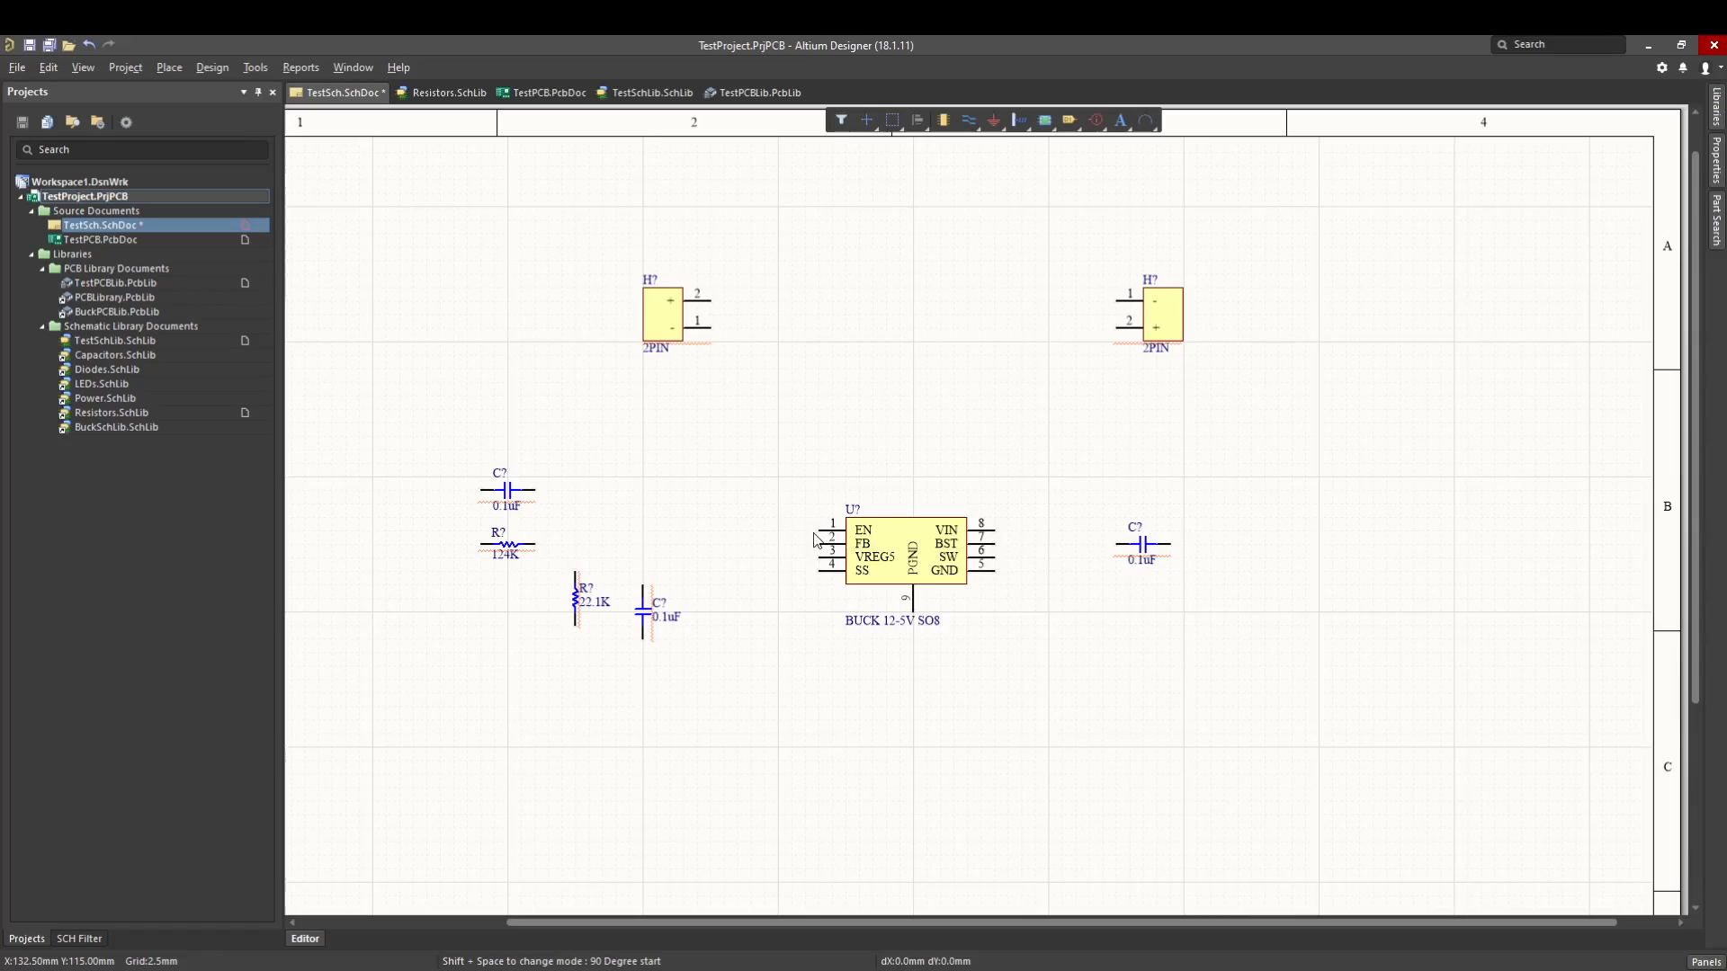
left_click(778, 452)
key("Escape")
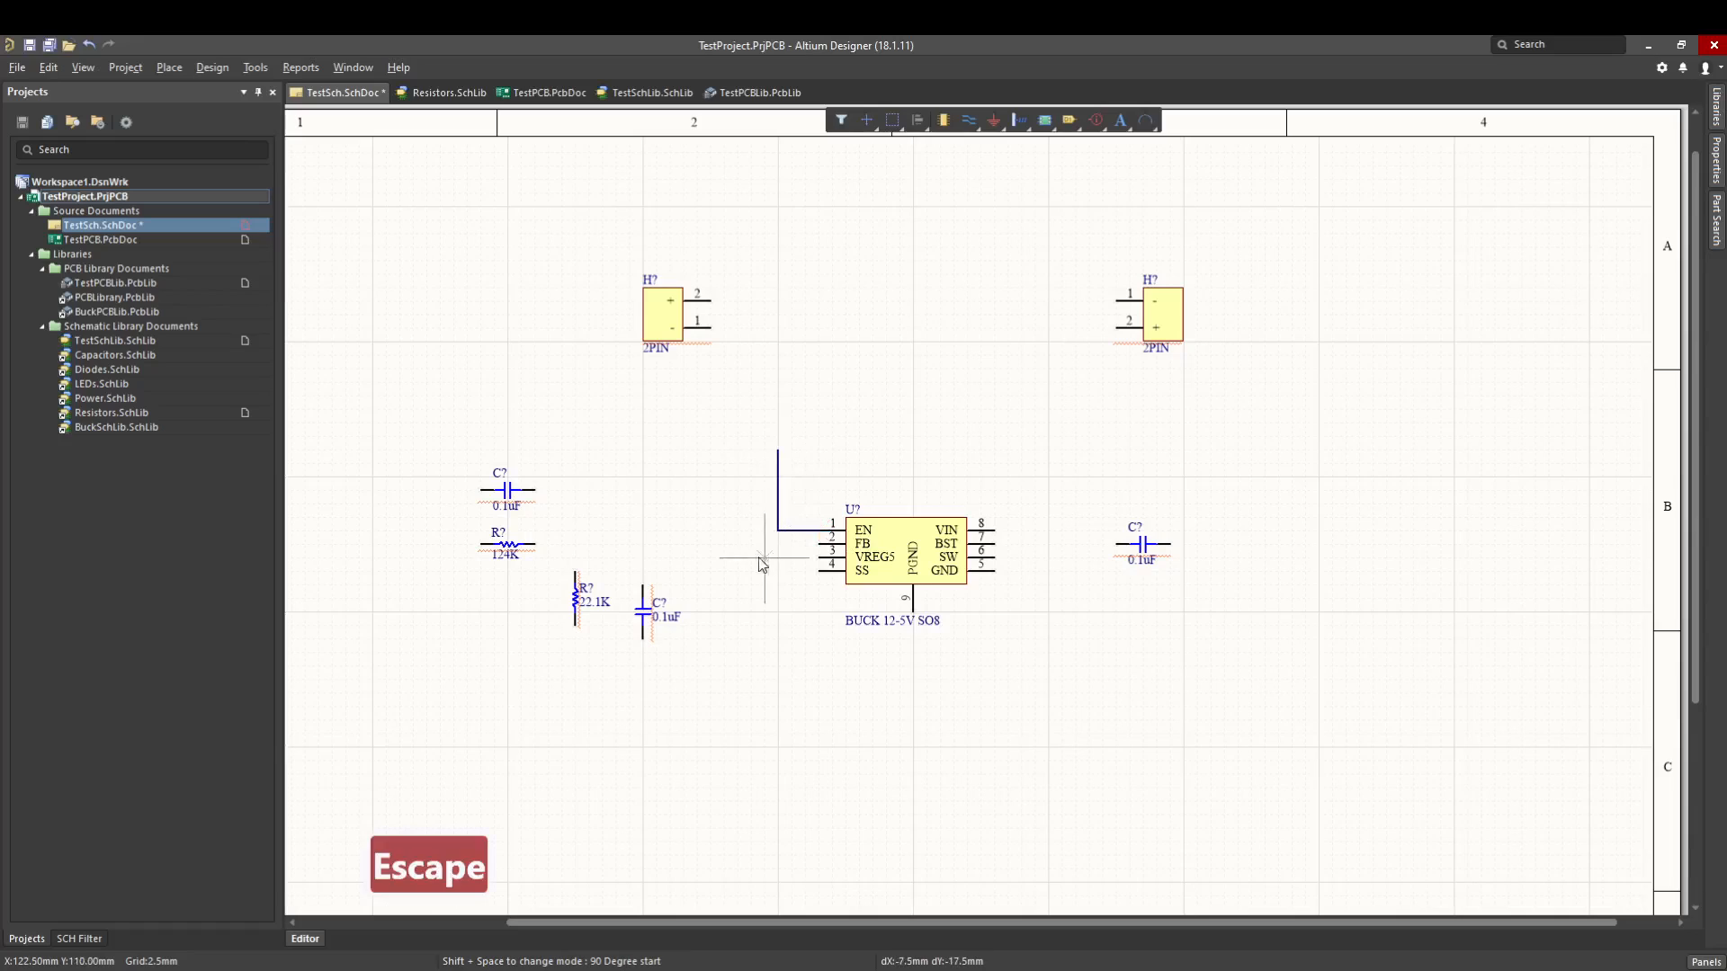
- Wire the converter's VREG5 pin to the upper end of the vertical 0.1uF capacitor
scroll(736, 545, "up", 2, "ctrl")
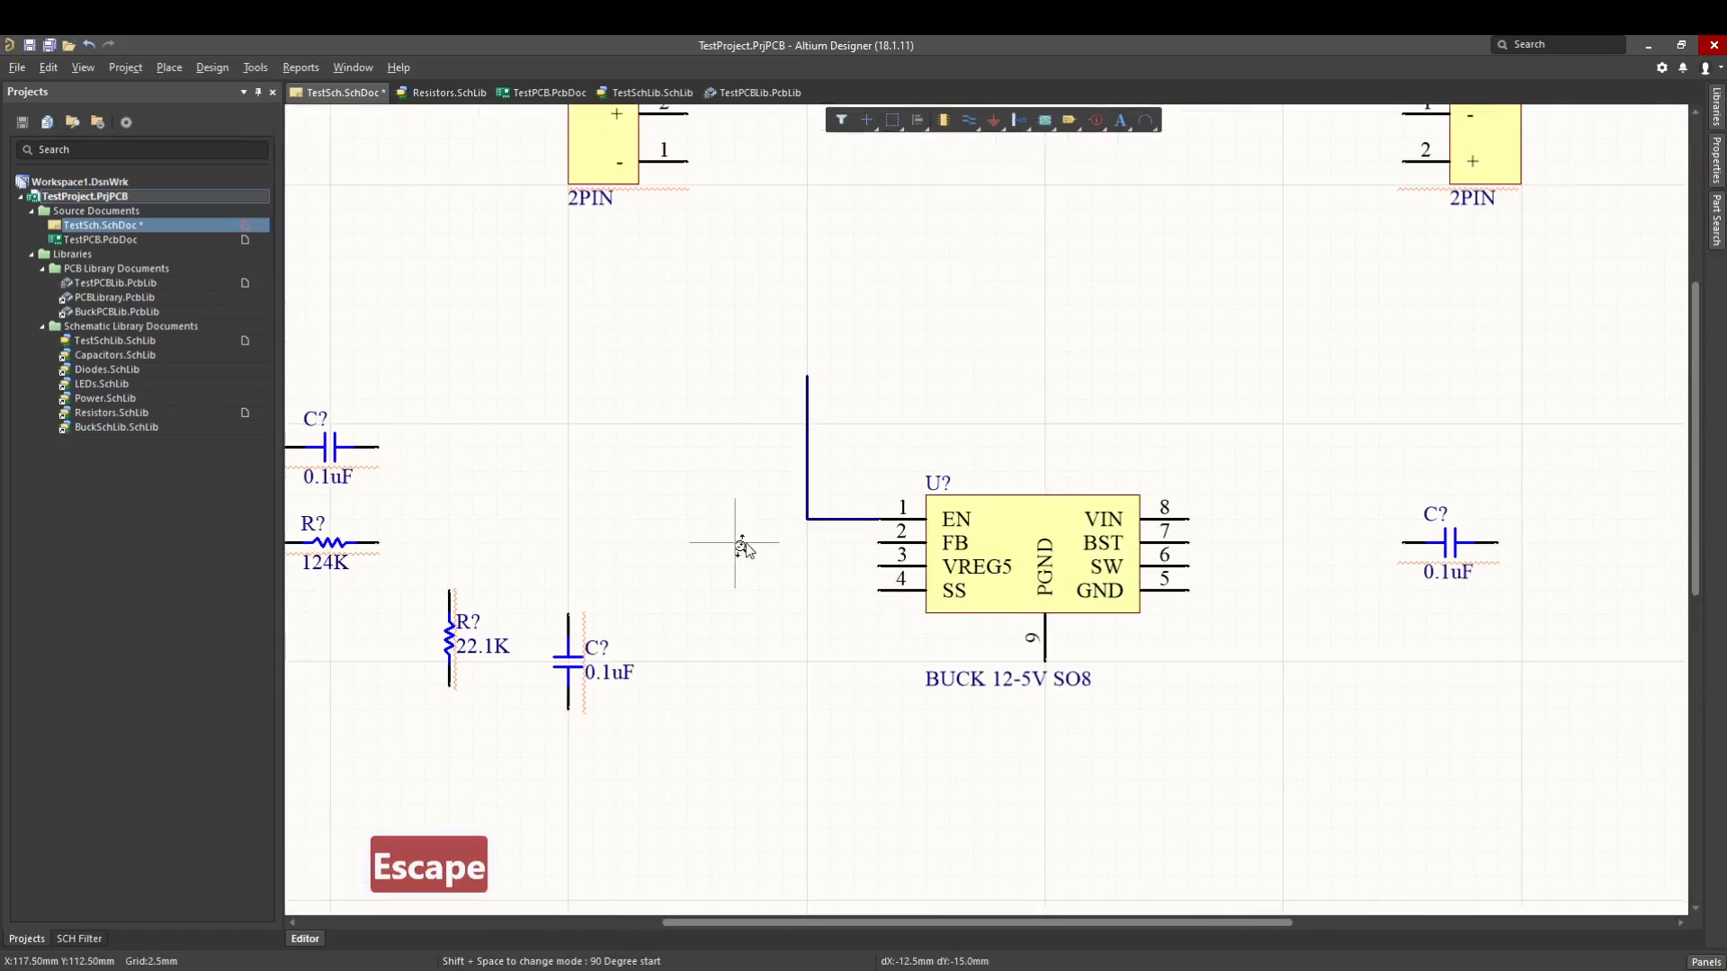
right_click_drag(979, 586, 1079, 578)
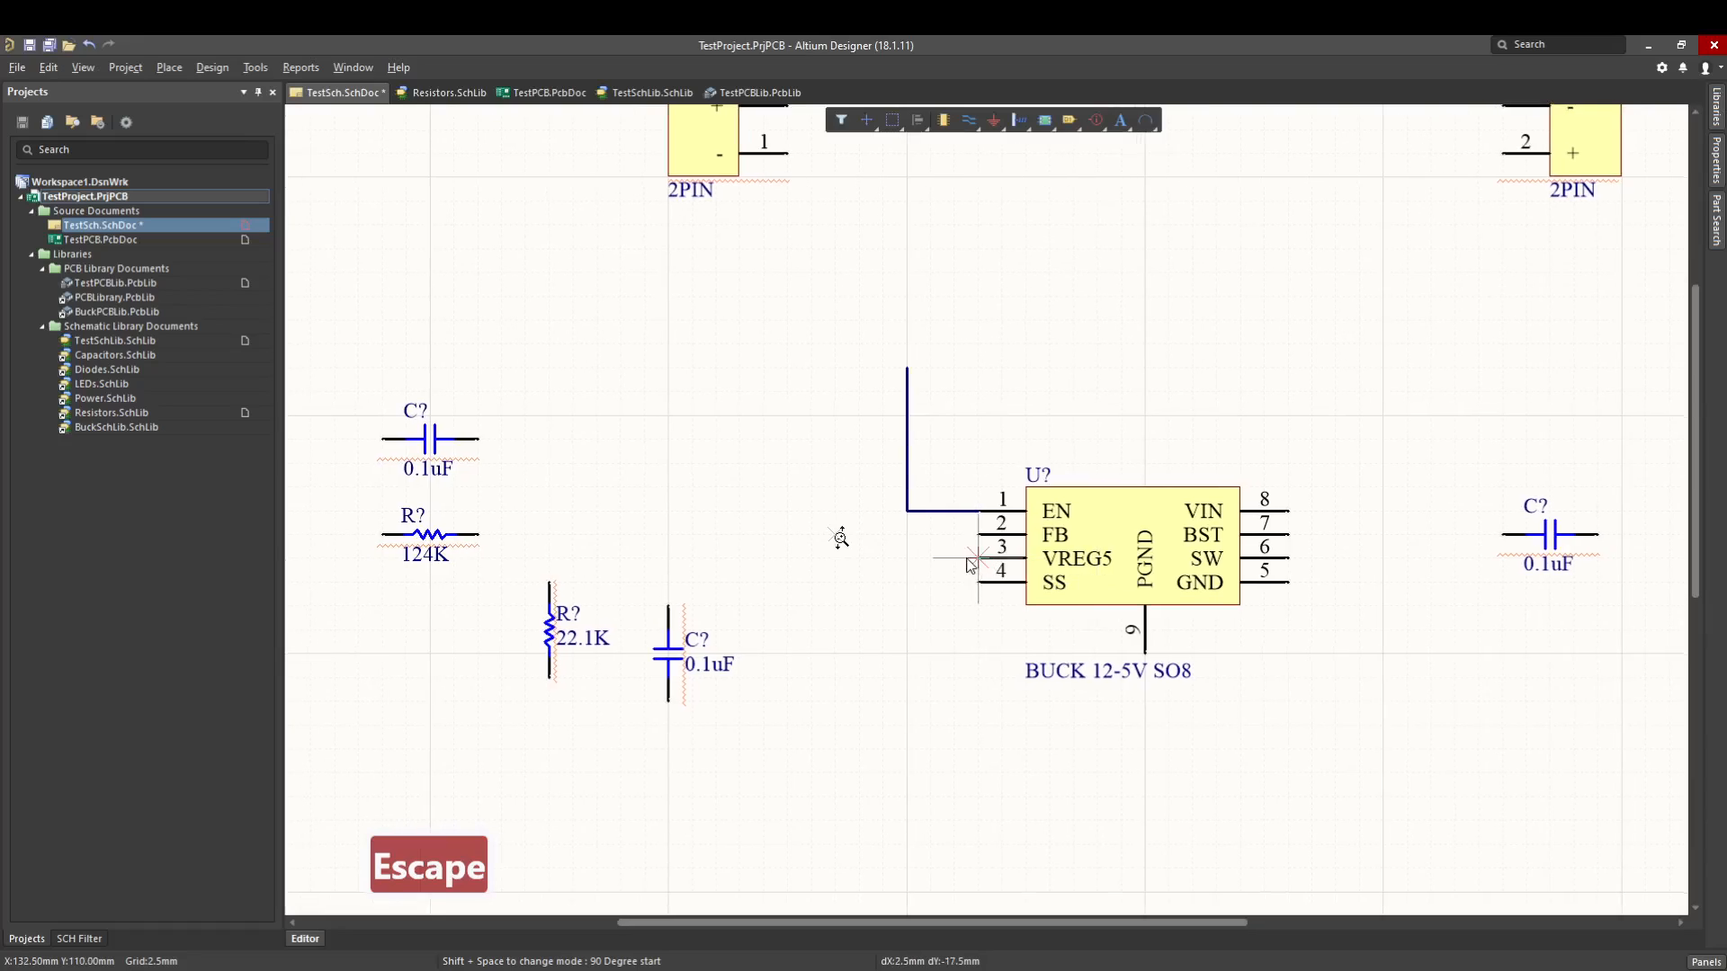
left_click(977, 558)
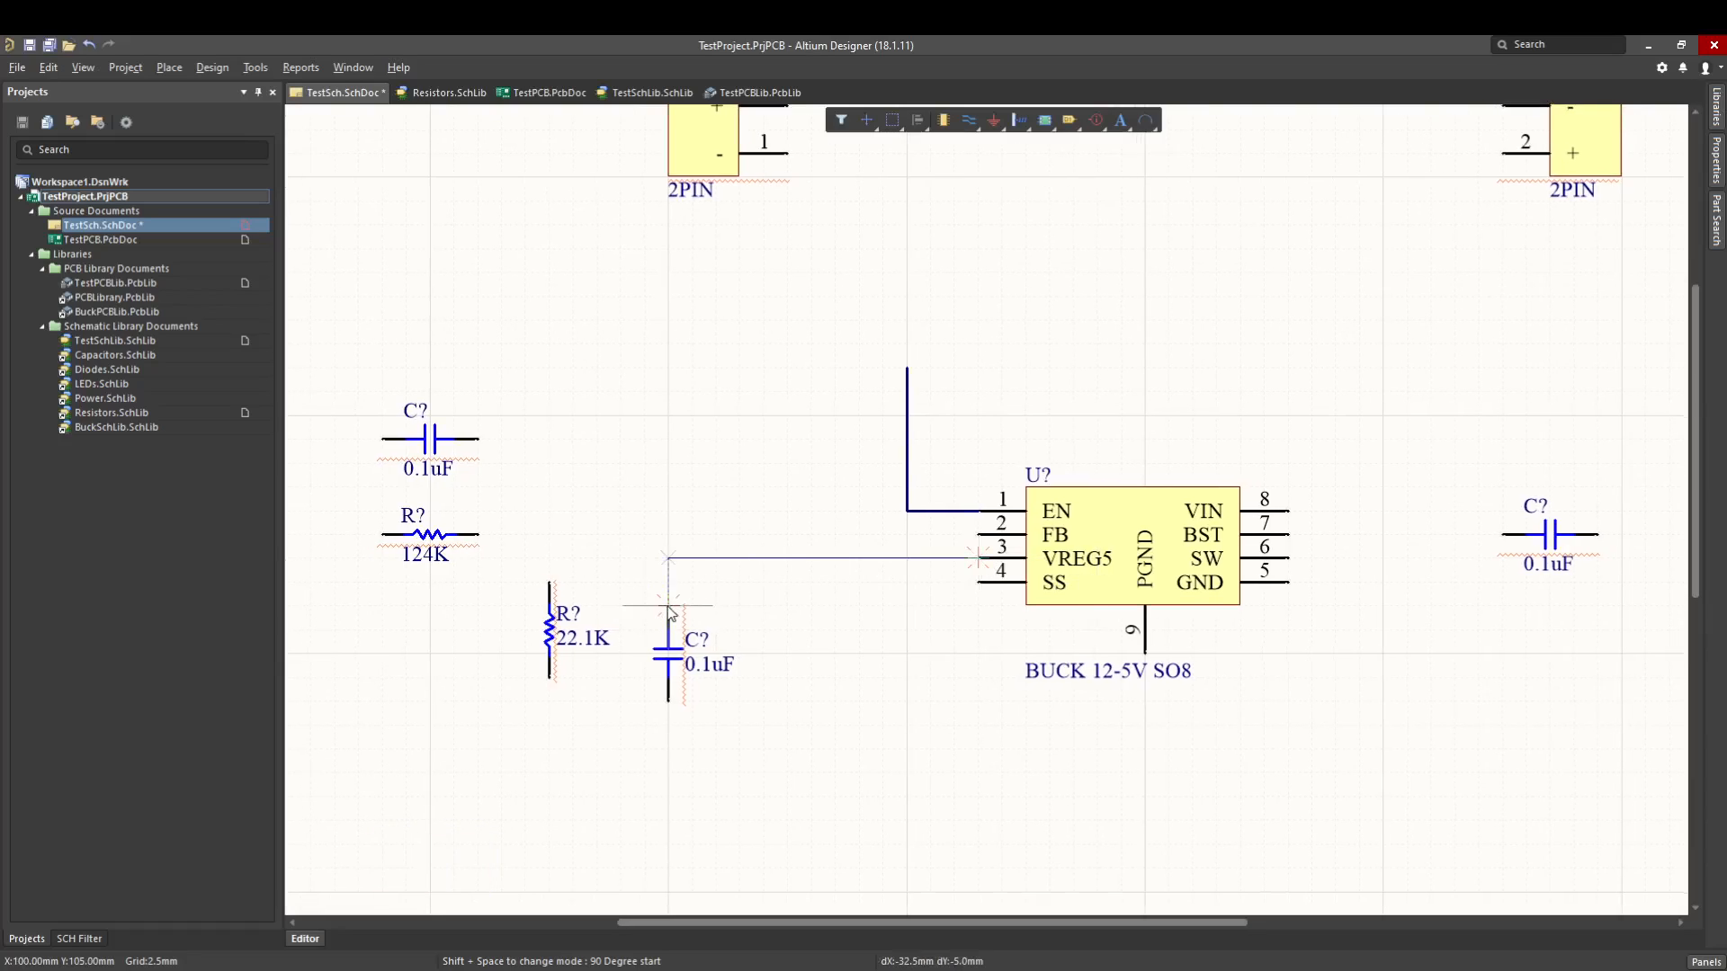
left_click(667, 606)
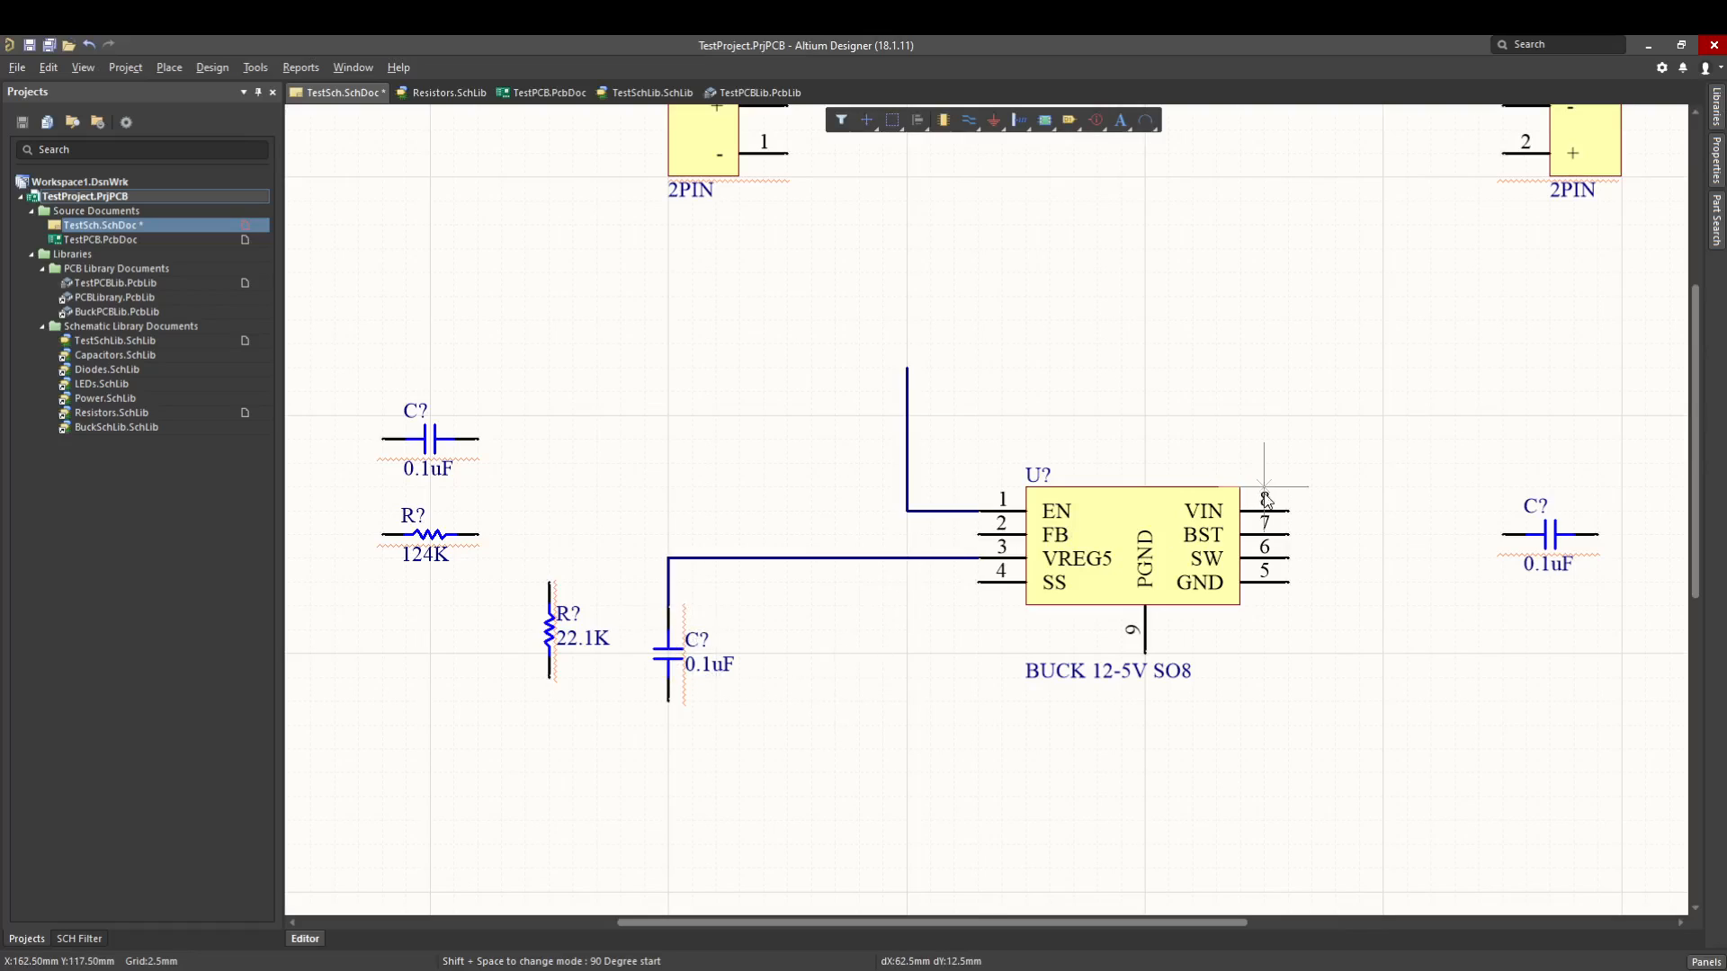
- Draw a wire from the converter's VIN pin to the right and up, ending open level with the EN wire's top
left_click(1290, 511)
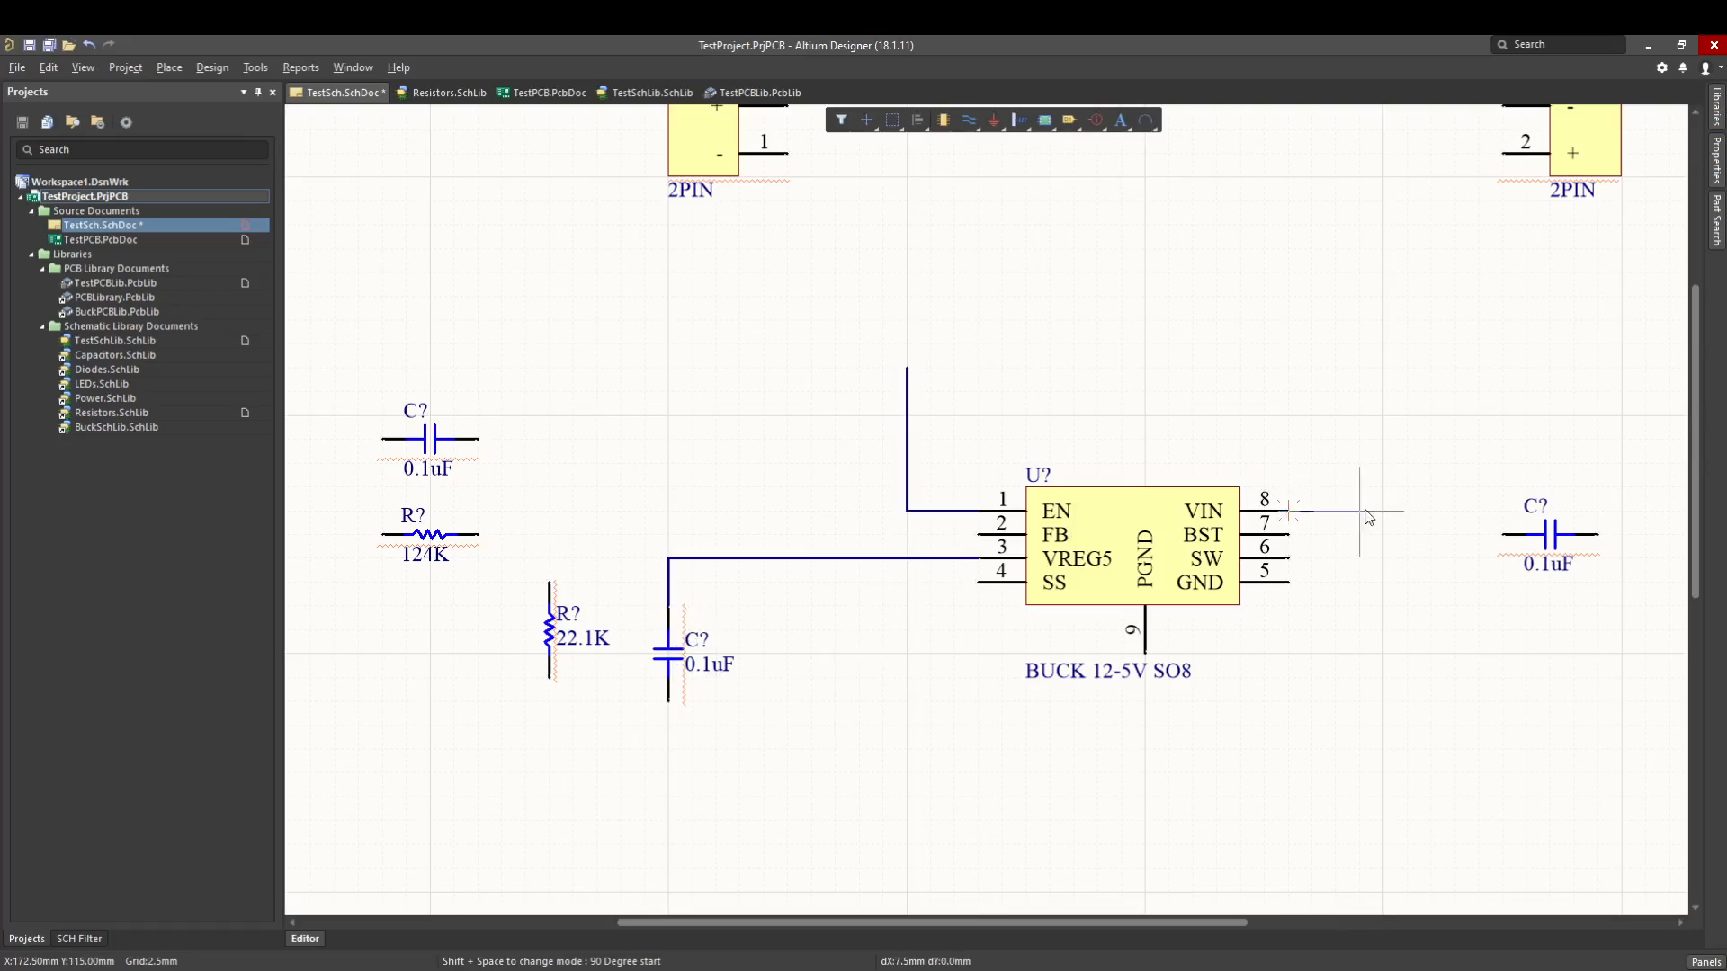
left_click(1383, 367)
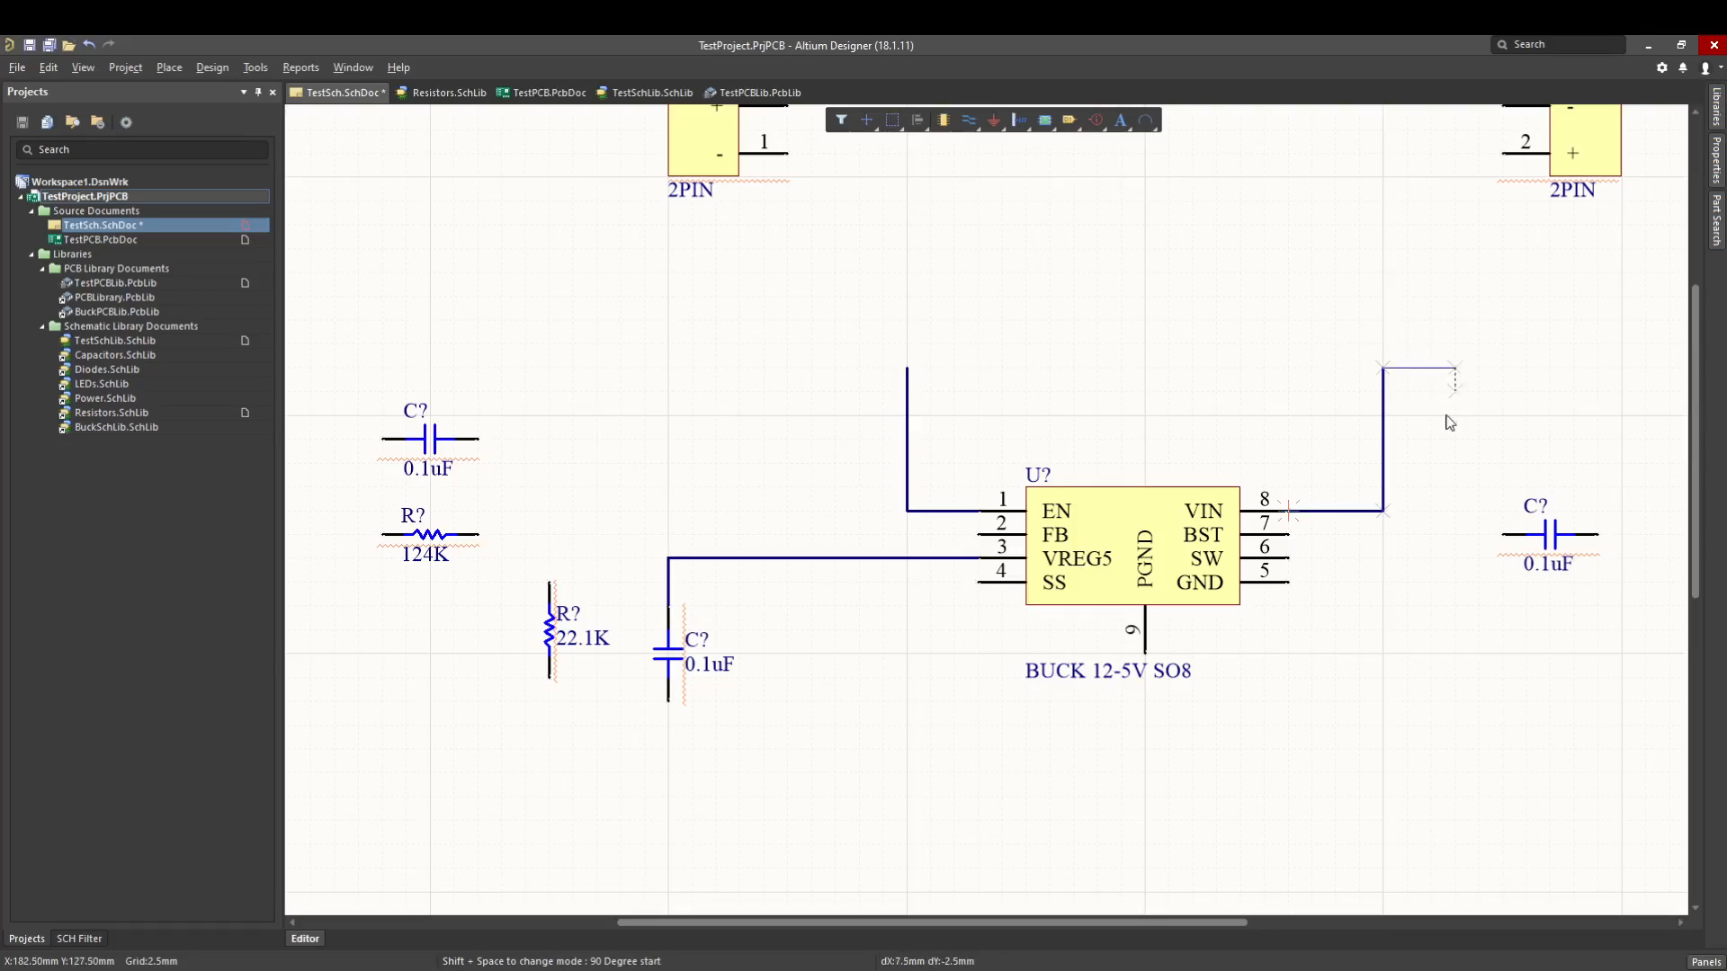
key("Escape")
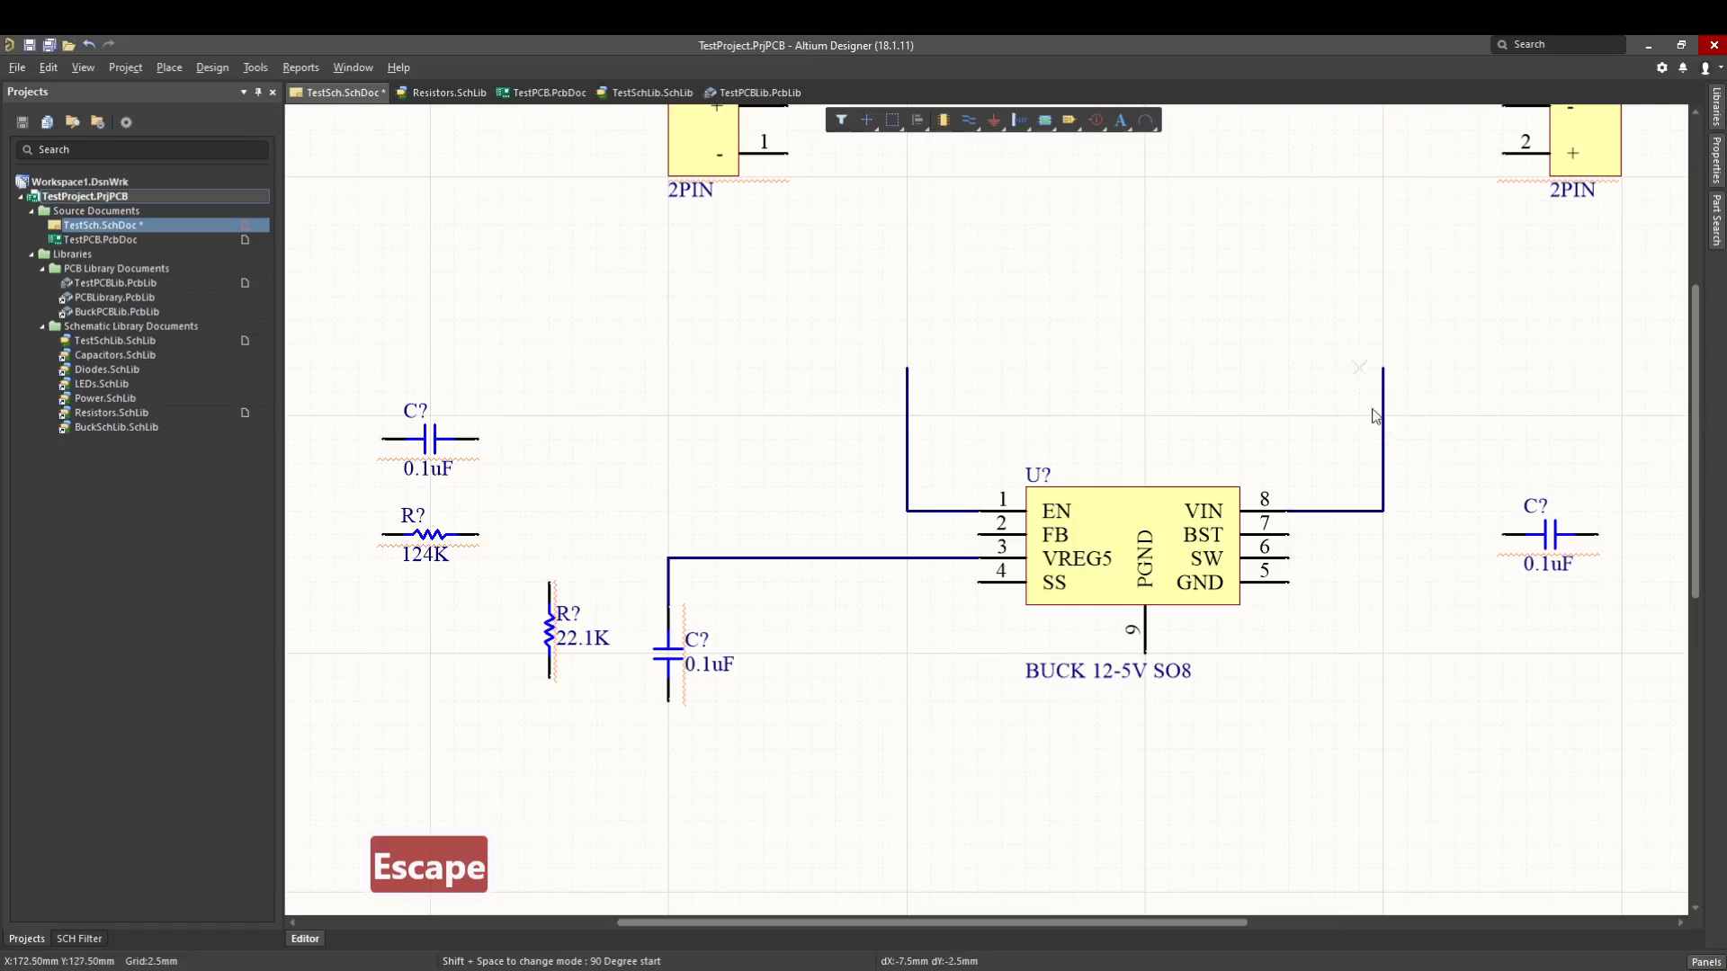
key("Escape")
- Wire the converter's FB pin to the right end of the 124K resistor and join the top of the 22.1K resistor to that wire
left_click(978, 534)
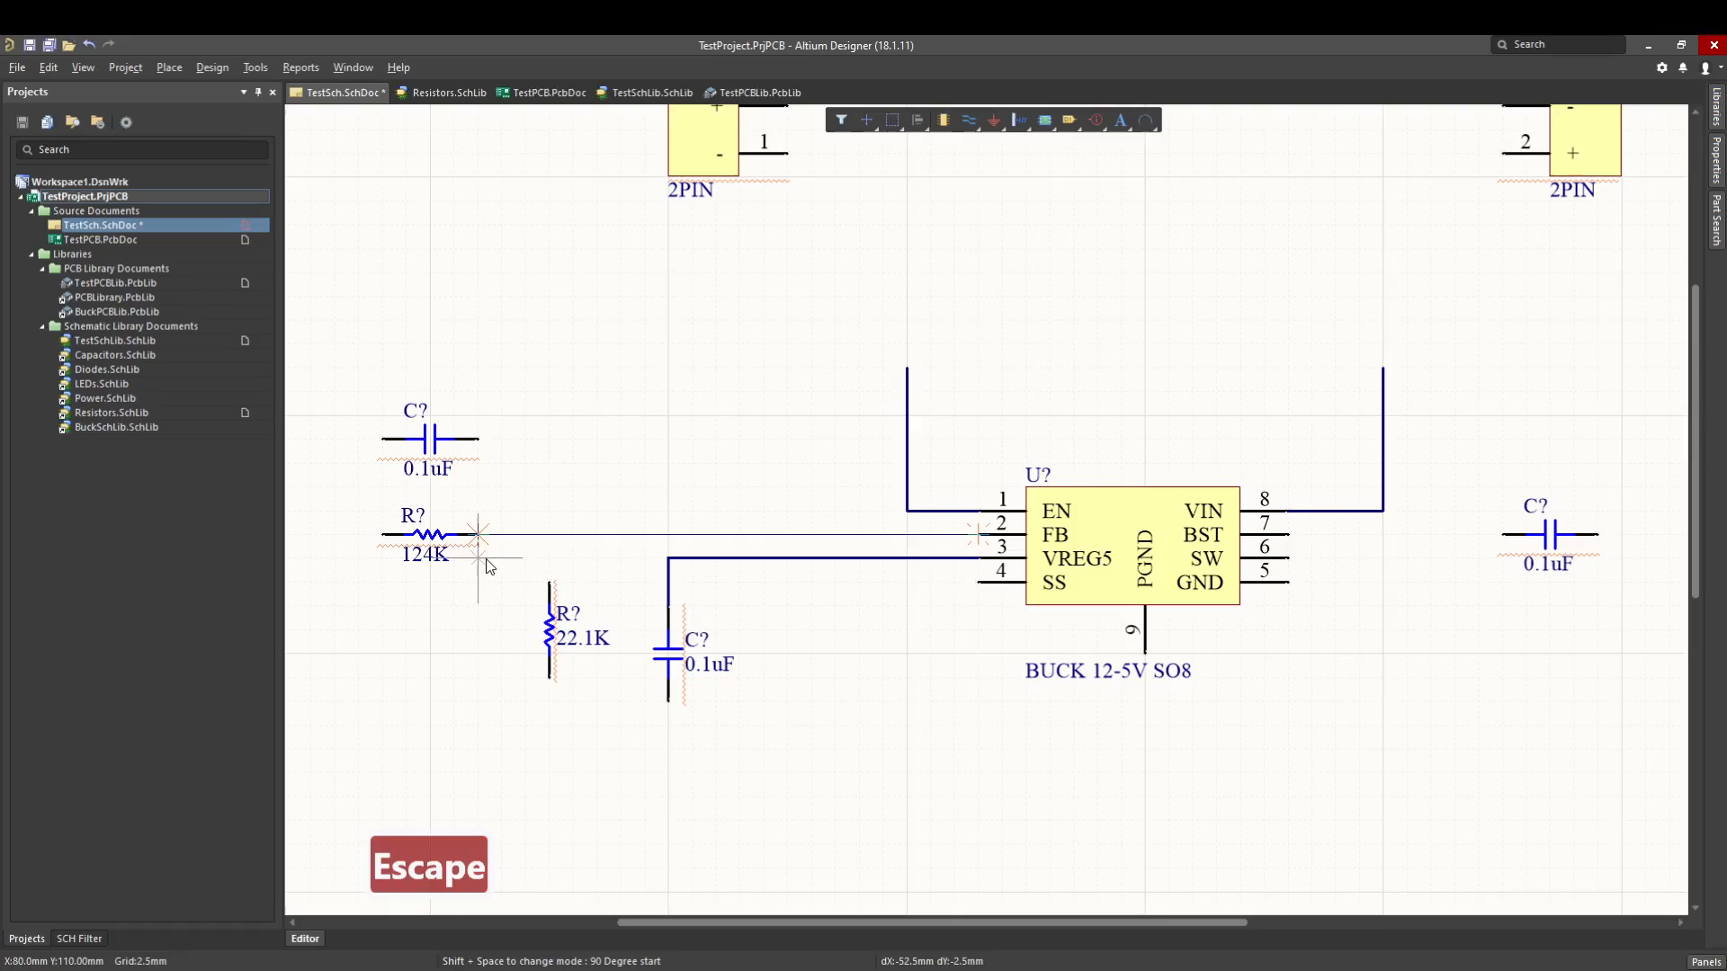
left_click(476, 534)
left_click(549, 576)
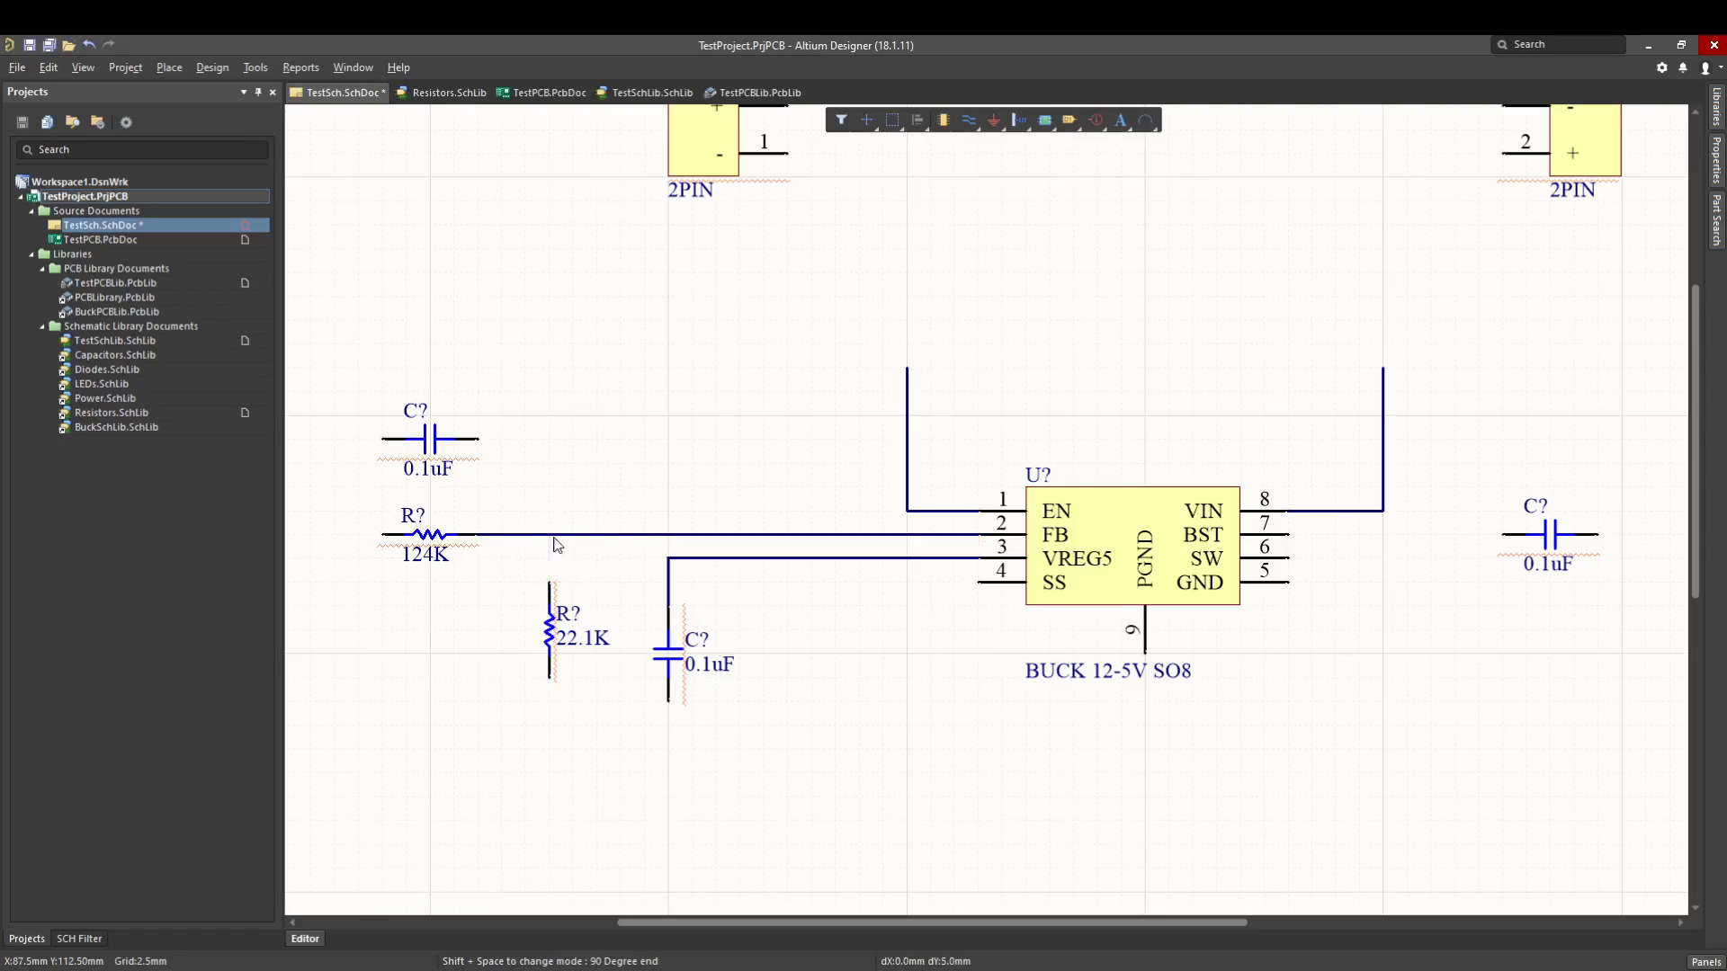
left_click(548, 534)
- Wire the upper-left 0.1uF capacitor in parallel with the 124K resistor, joining both pairs of ends
left_click(478, 439)
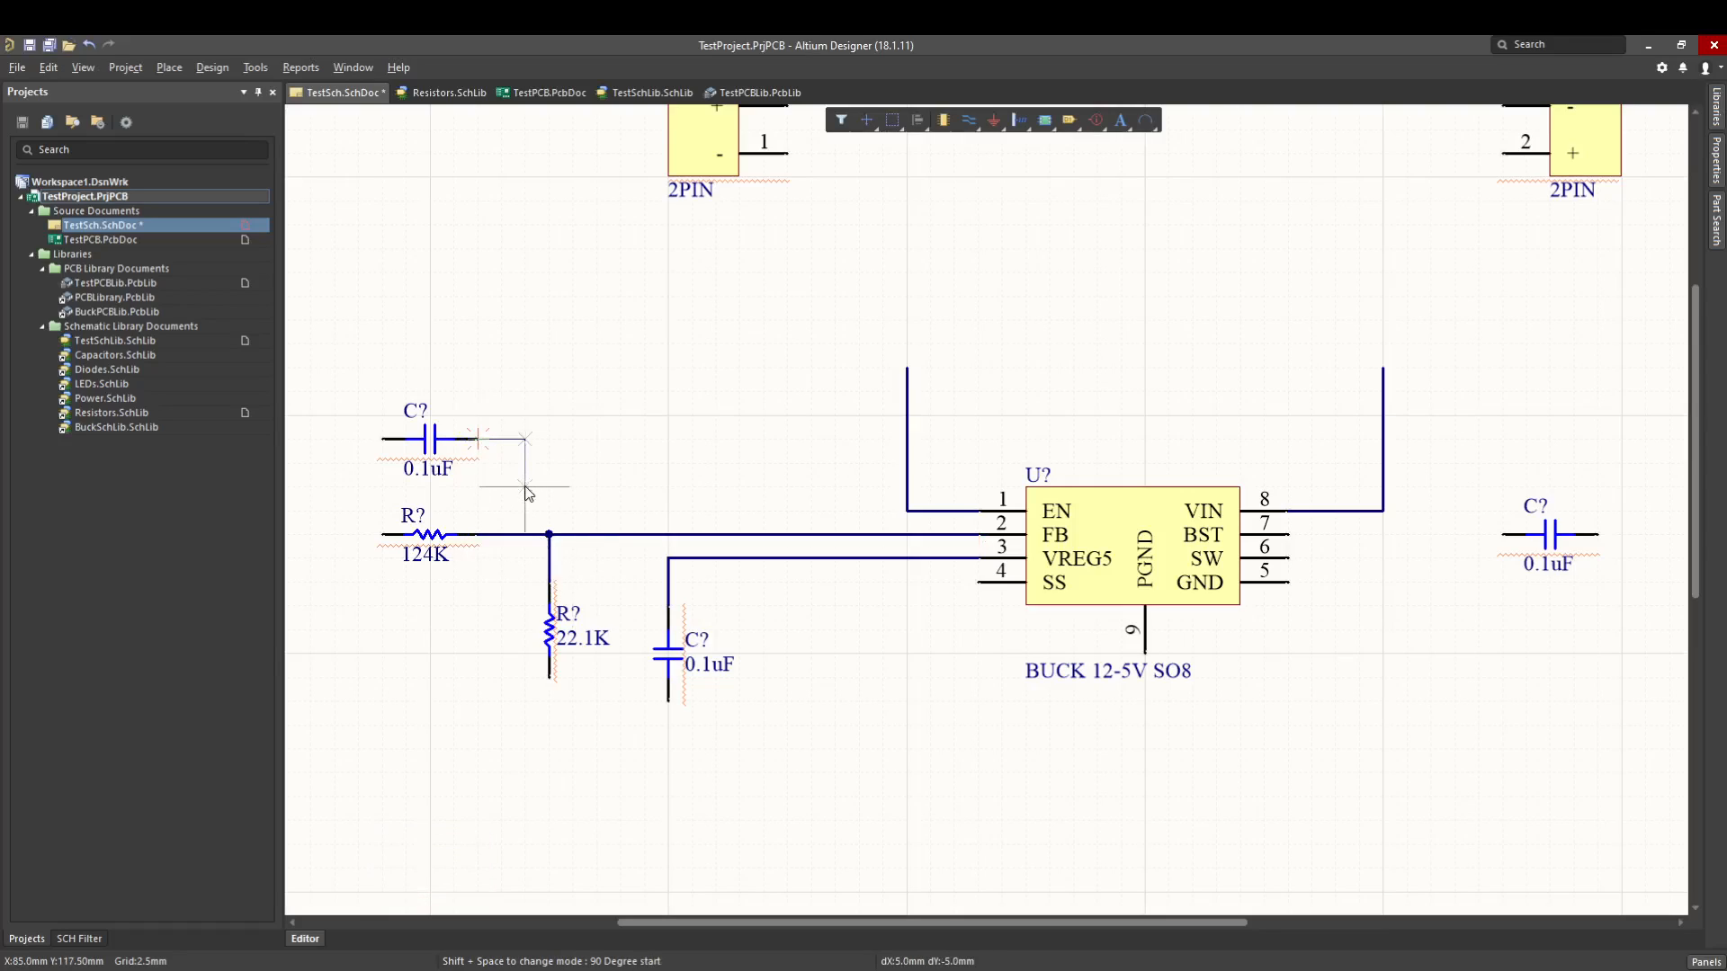
left_click(525, 534)
left_click(599, 534)
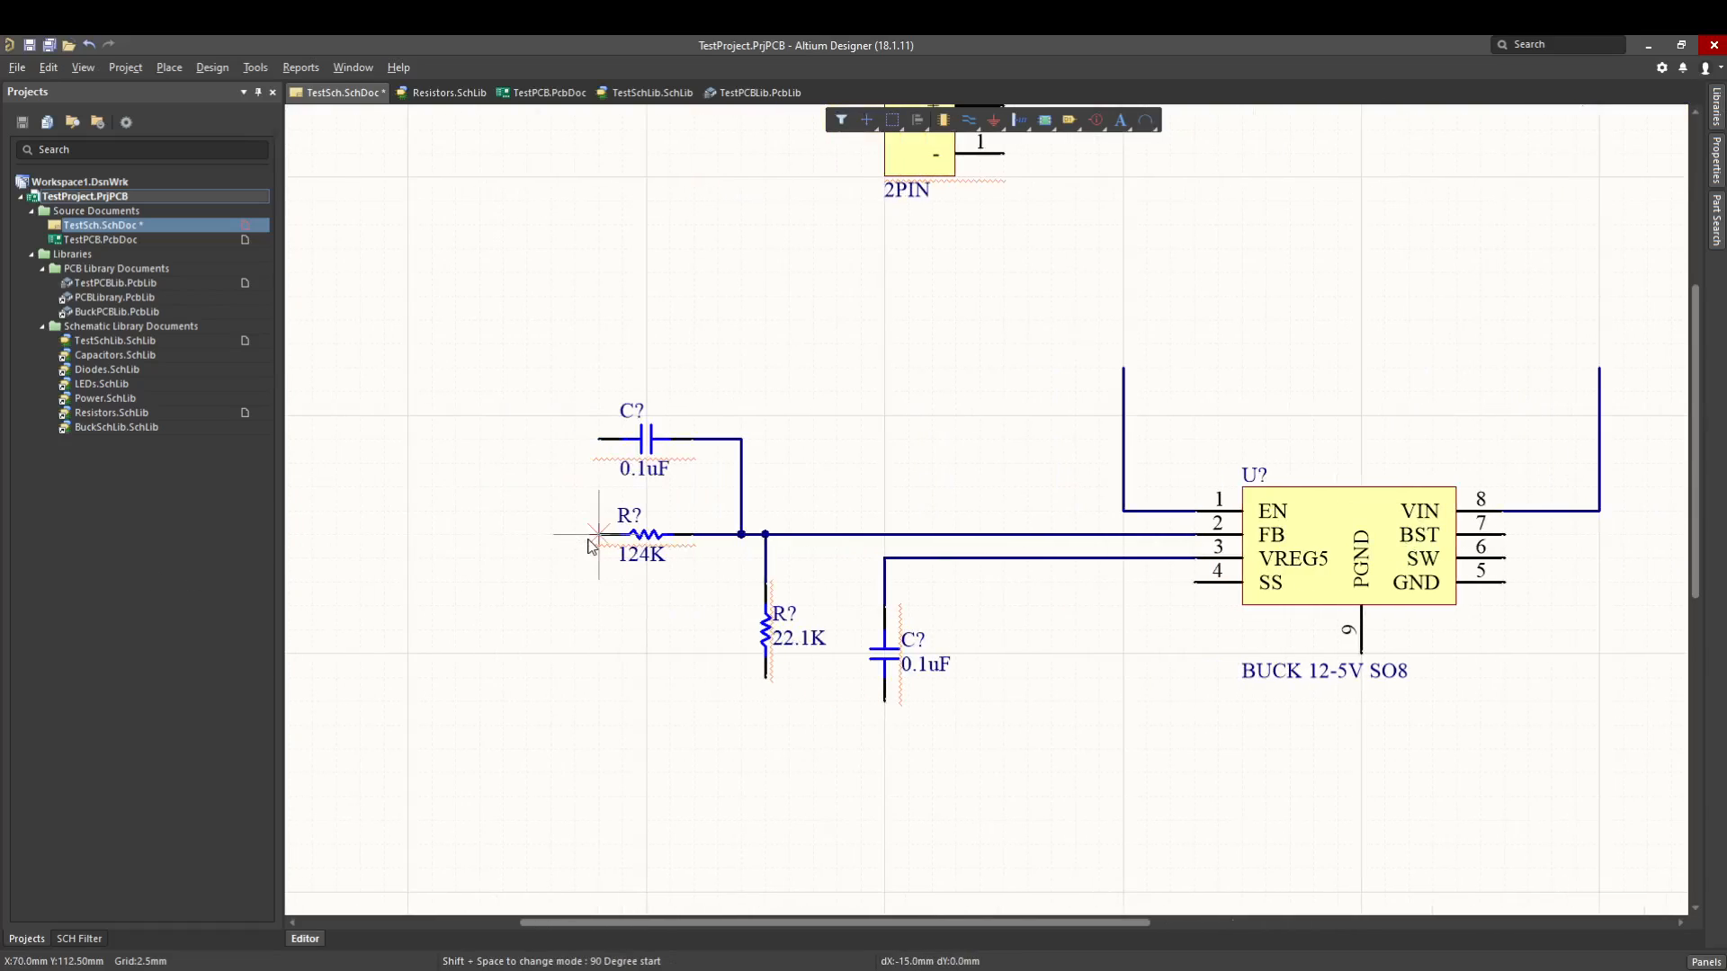
left_click(480, 534)
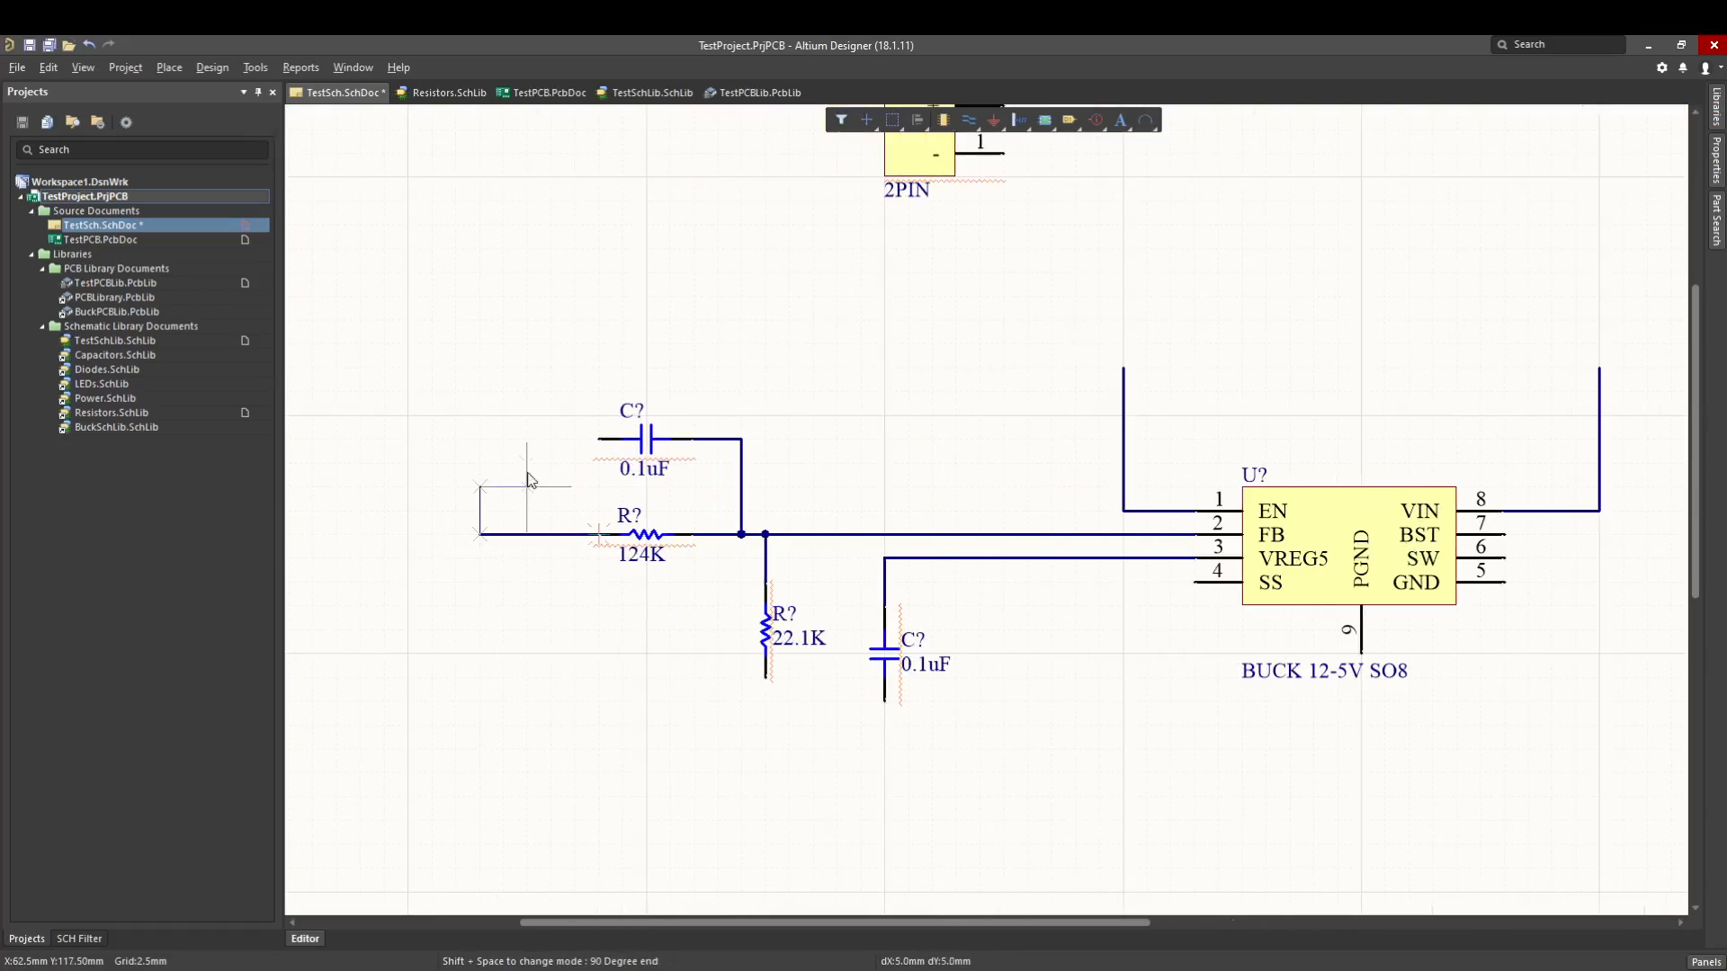
left_click(599, 439)
key("Escape")
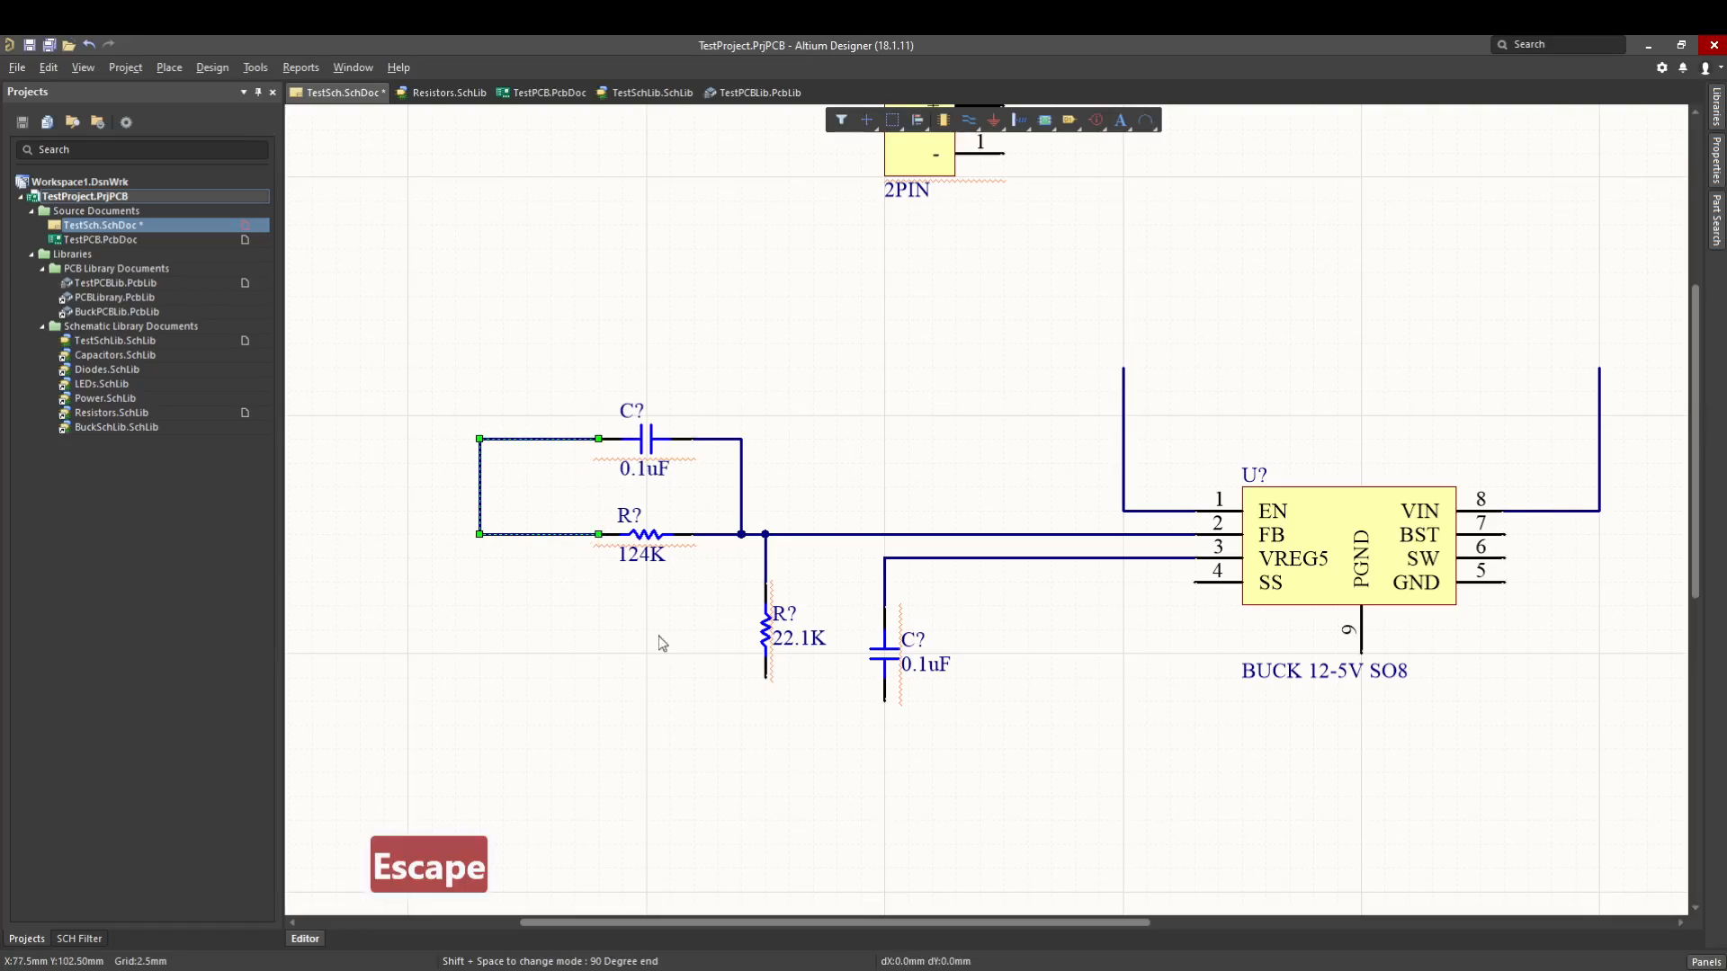
- Wire the converter's BST pin straight to the left end of the 0.1uF capacitor on the right side
right_click_drag(638, 637, 518, 620)
right_click_drag(997, 721, 900, 707)
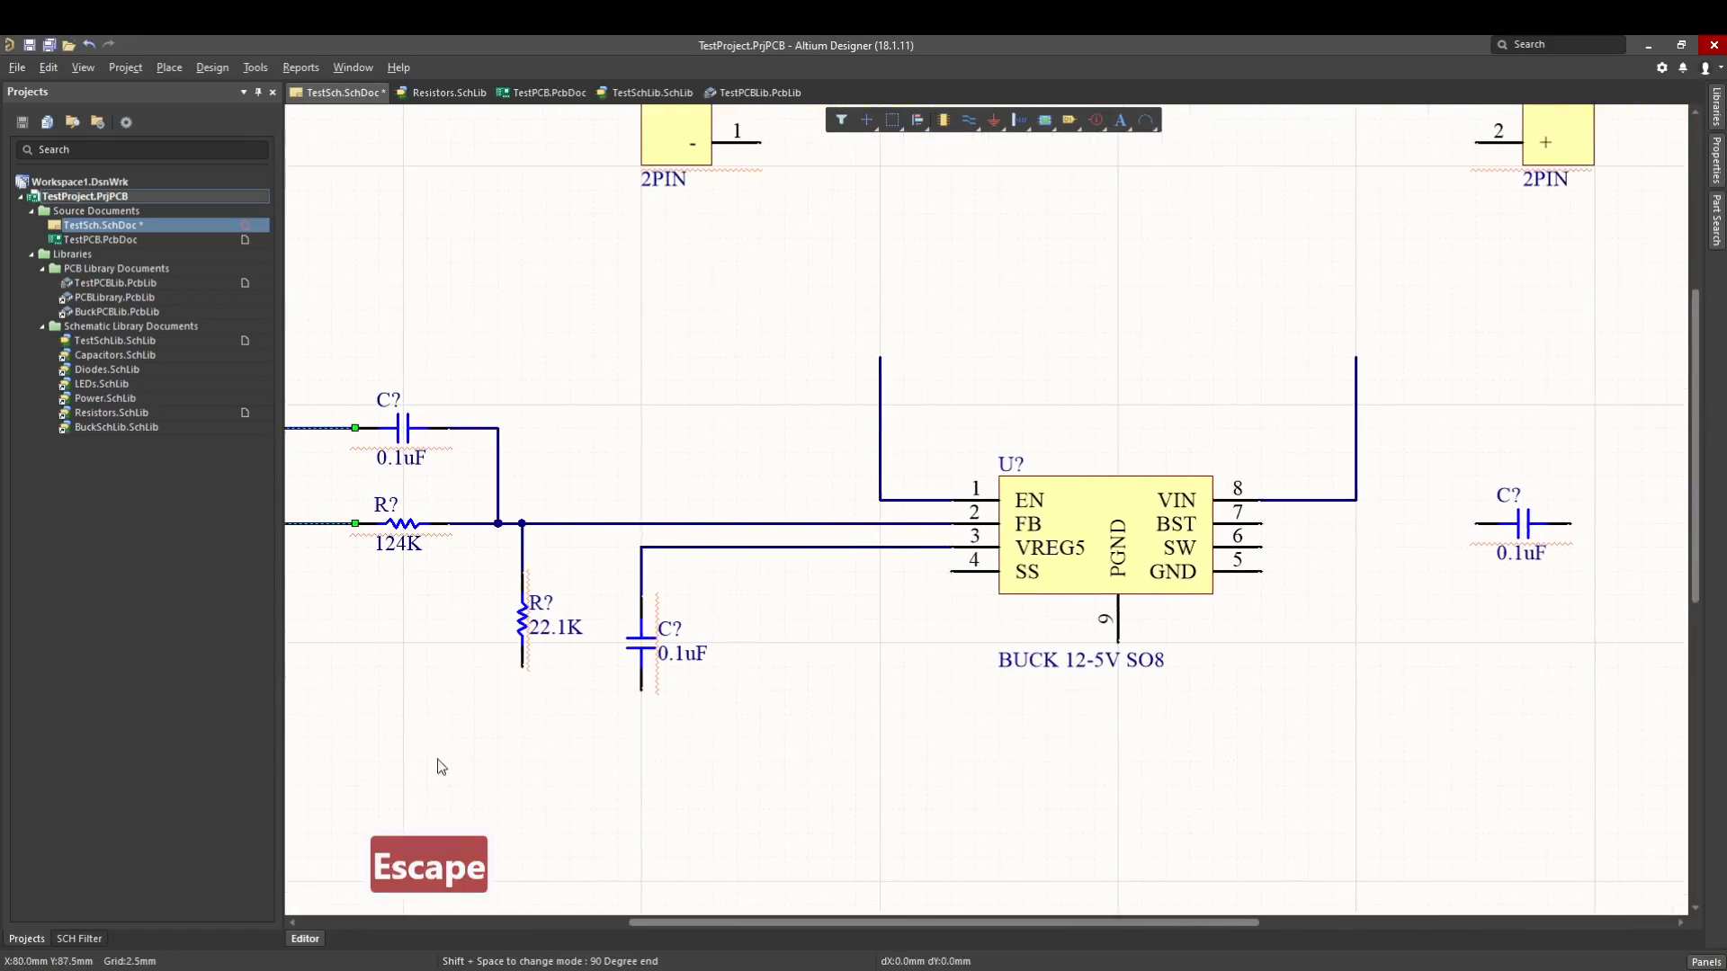
scroll(556, 662, "down", 2, "ctrl")
right_click_drag(571, 662, 664, 645)
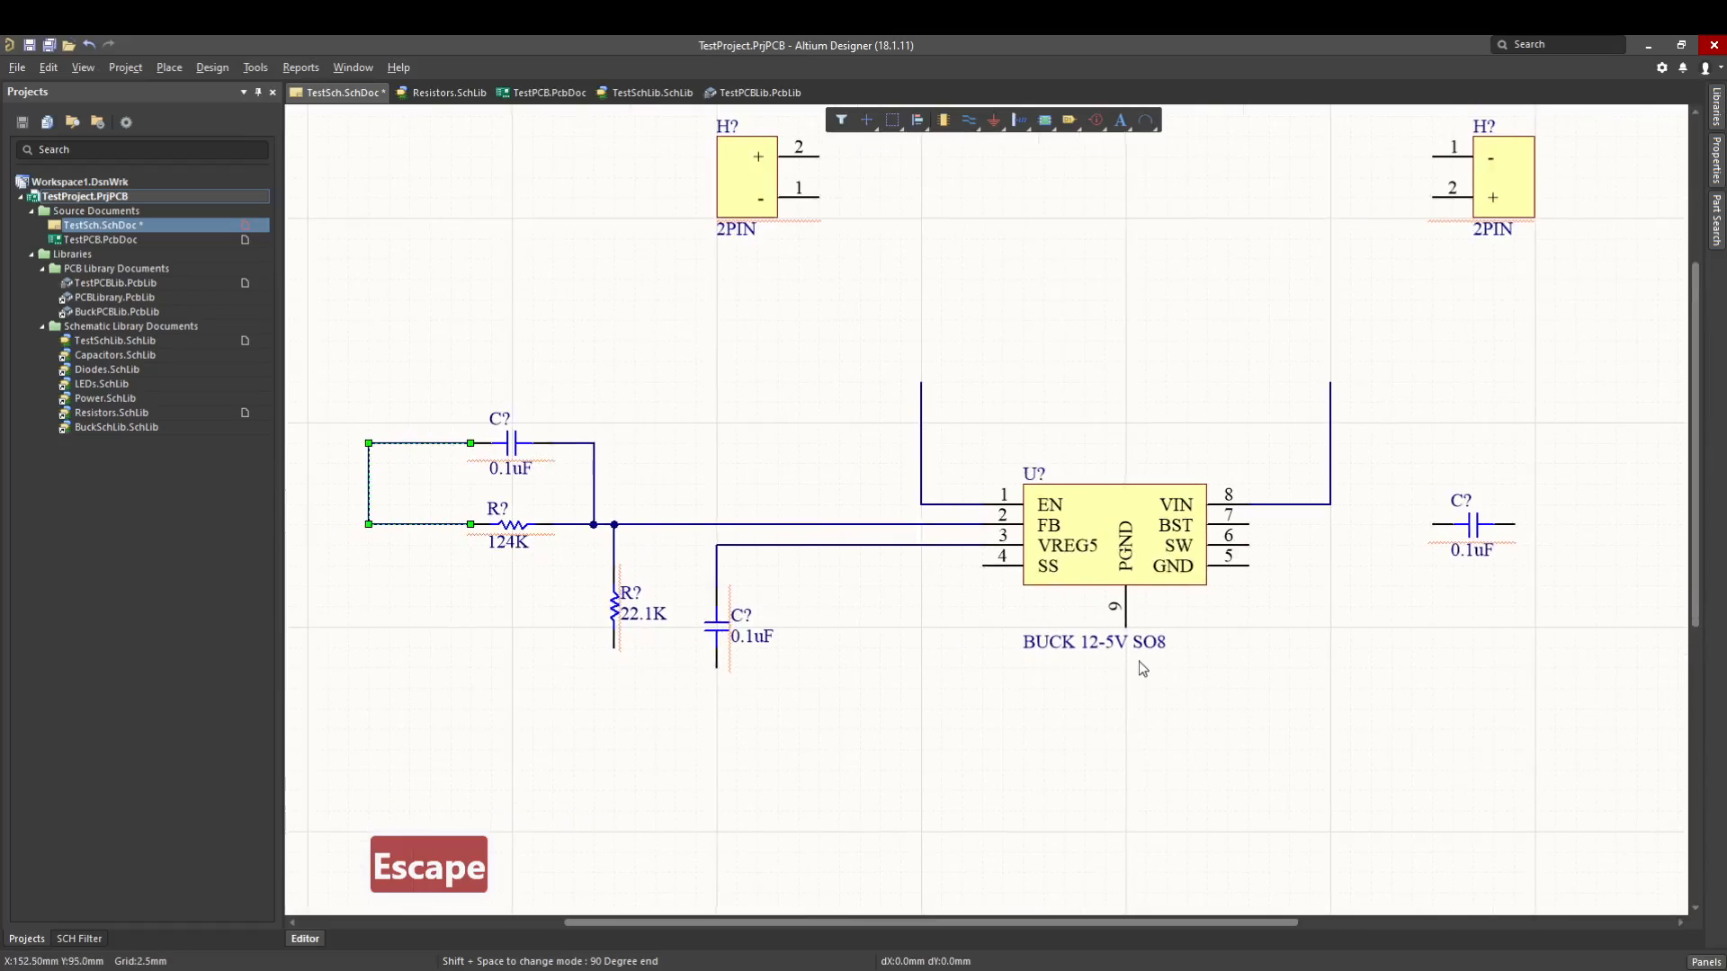
right_click_drag(1137, 661, 1049, 661)
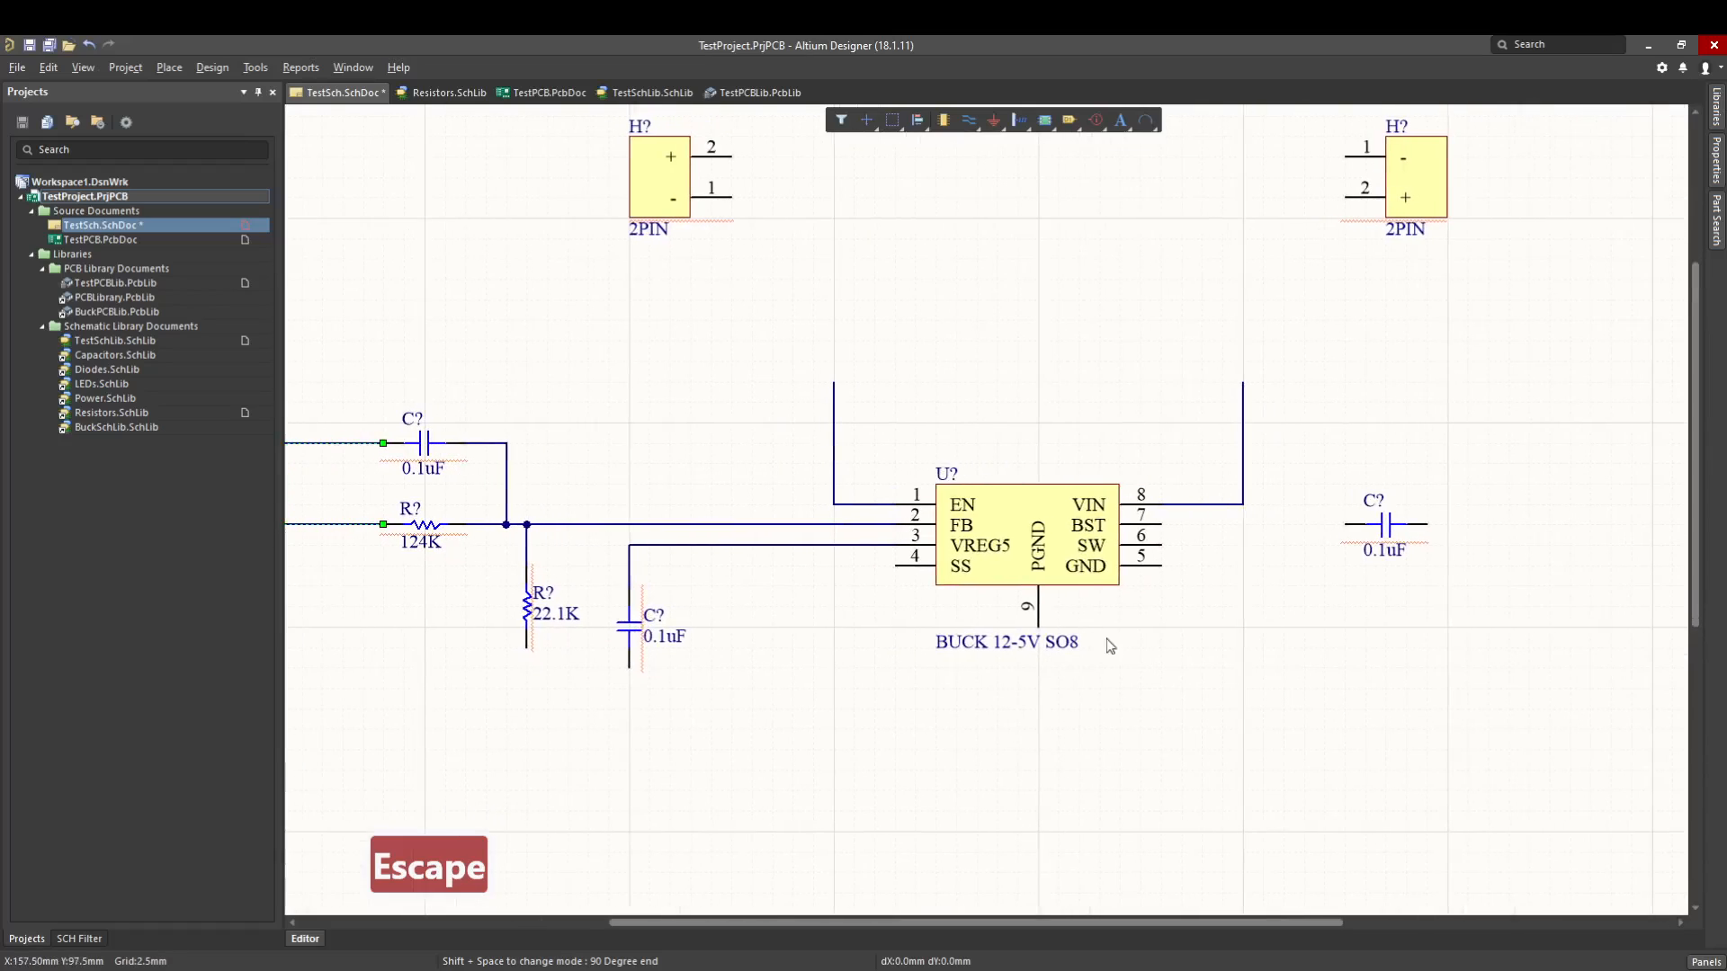
left_click(1189, 597)
right_click_drag(1223, 562, 1131, 640)
scroll(1220, 594, "down", 1, "ctrl")
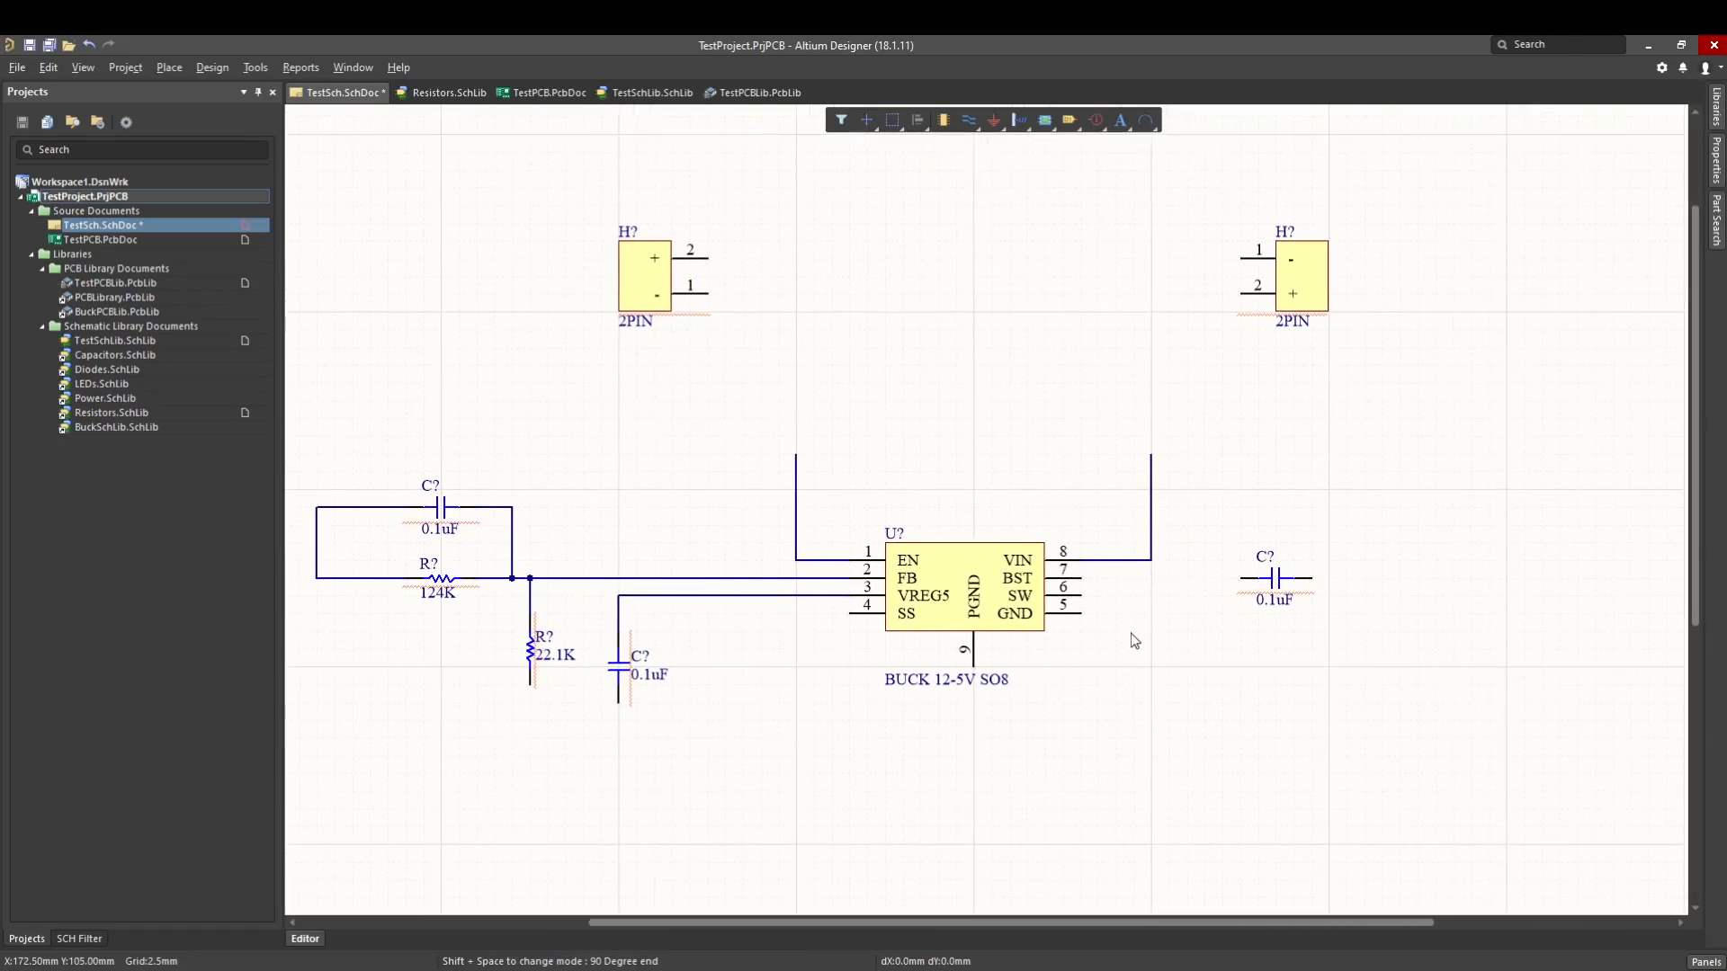
key("p")
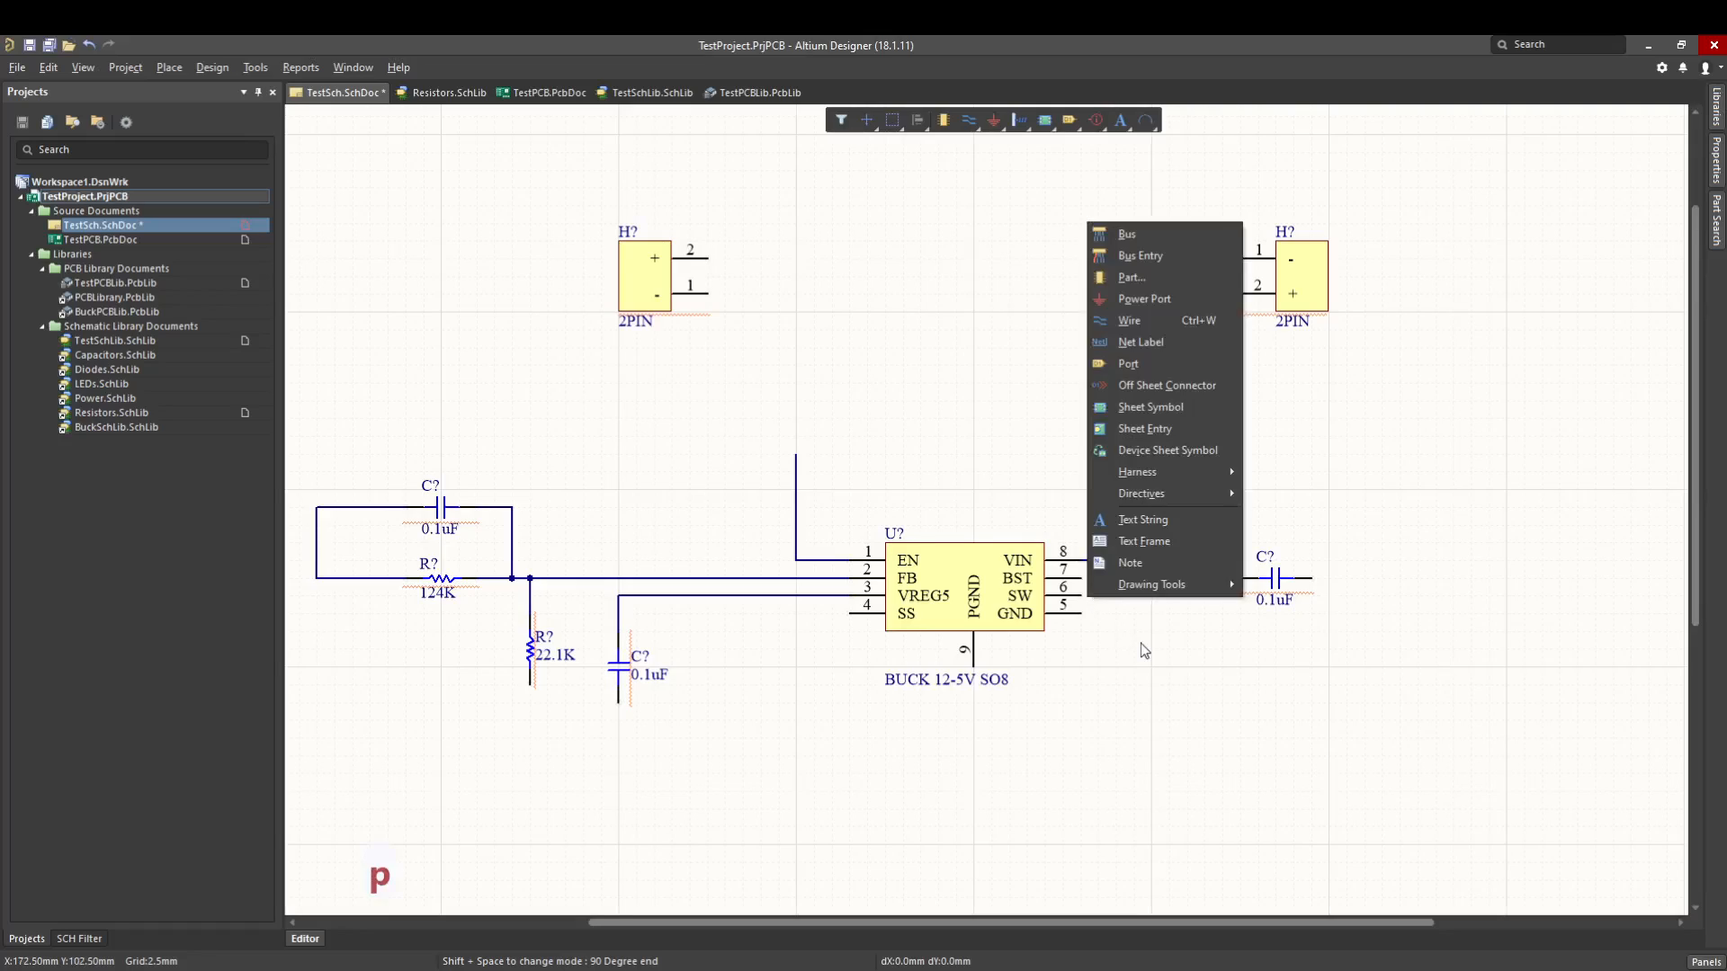
key("w")
left_click(1096, 579)
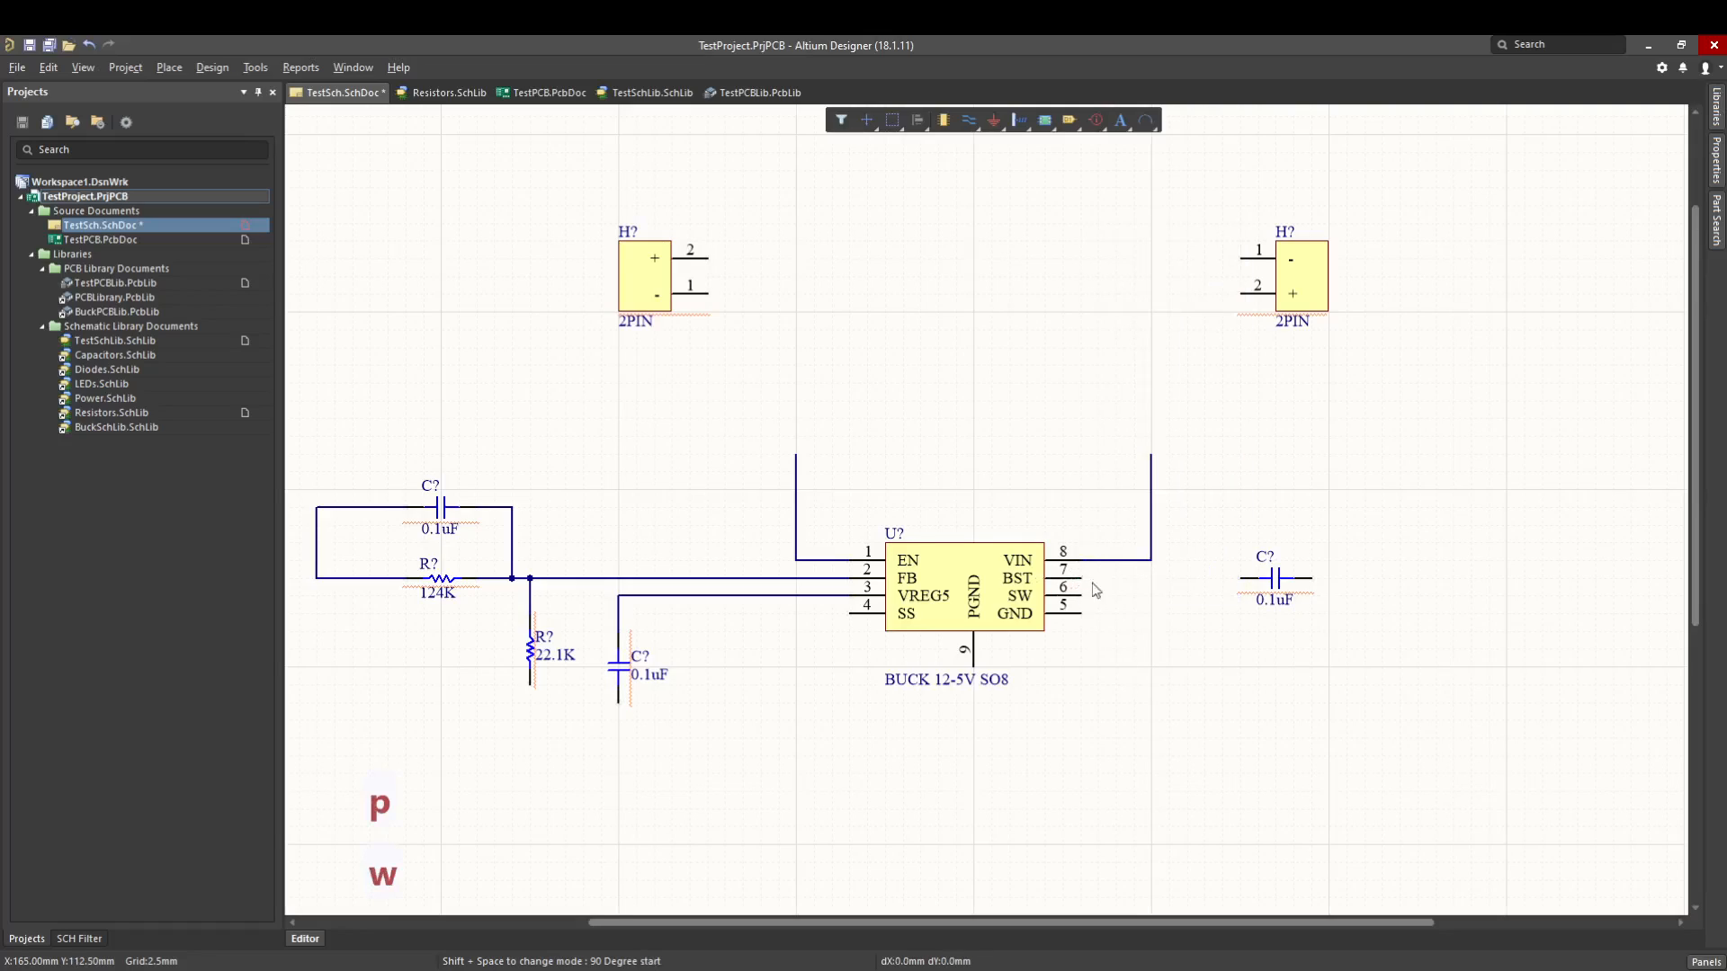
left_click(1259, 578)
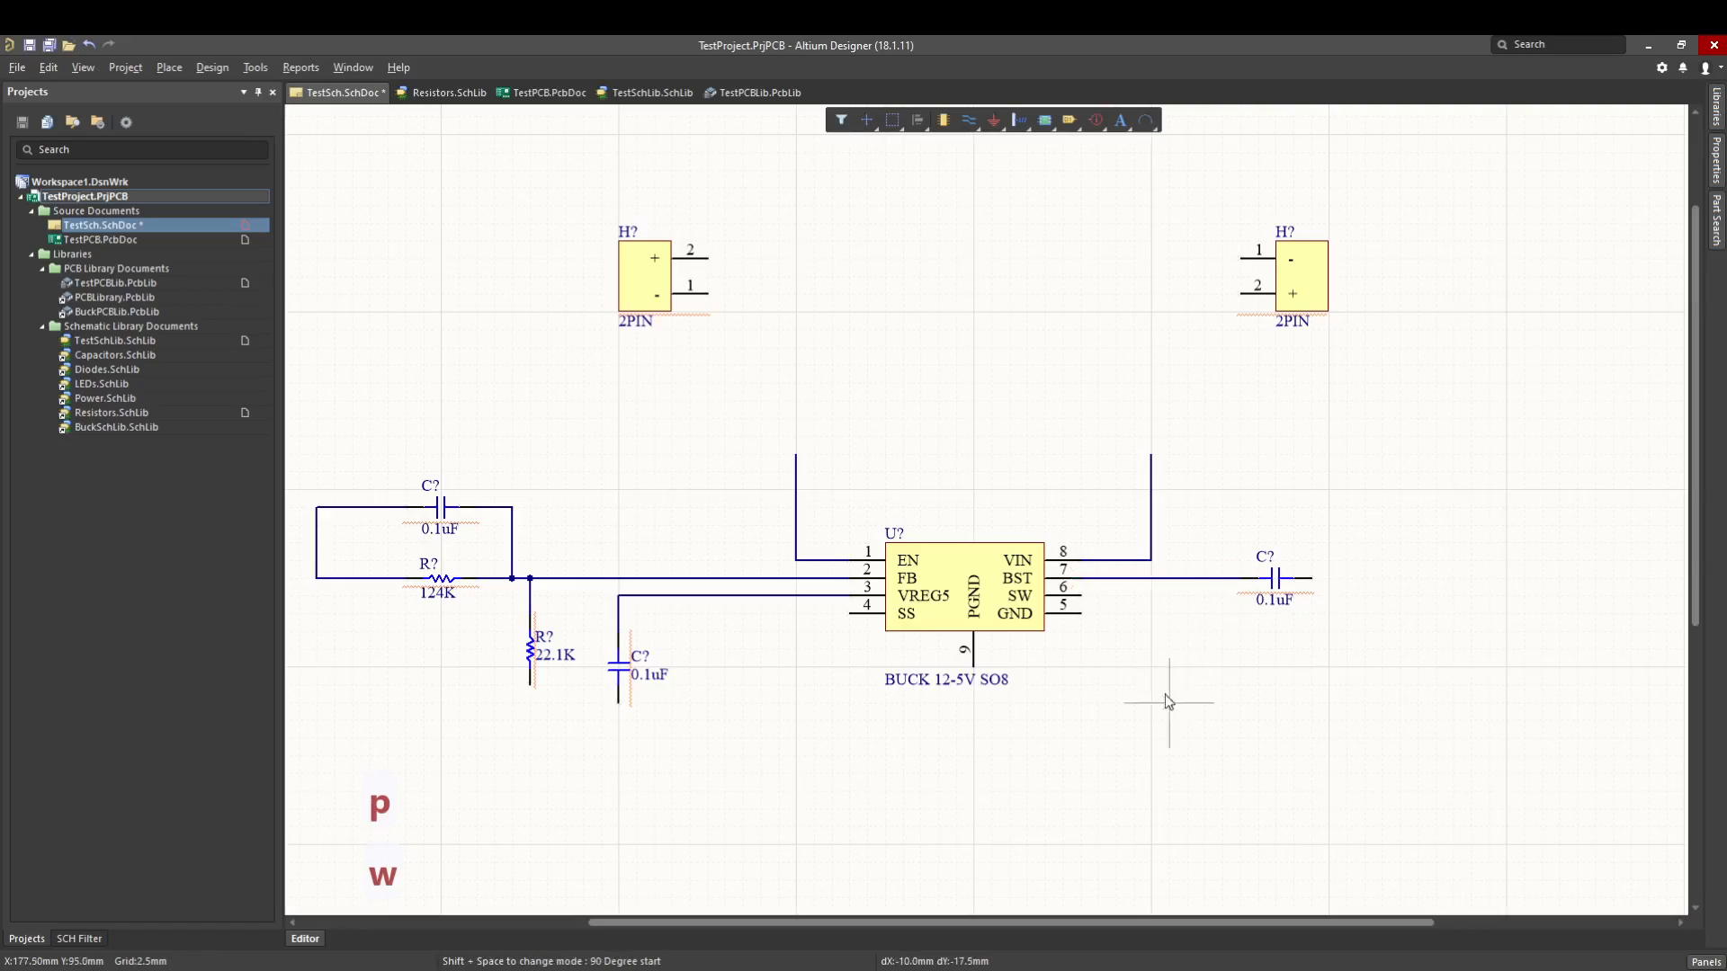
- Wire the converter's SW pin below and around the right-hand 0.1uF capacitor to that capacitor's right end
left_click(1082, 595)
left_click(1204, 648)
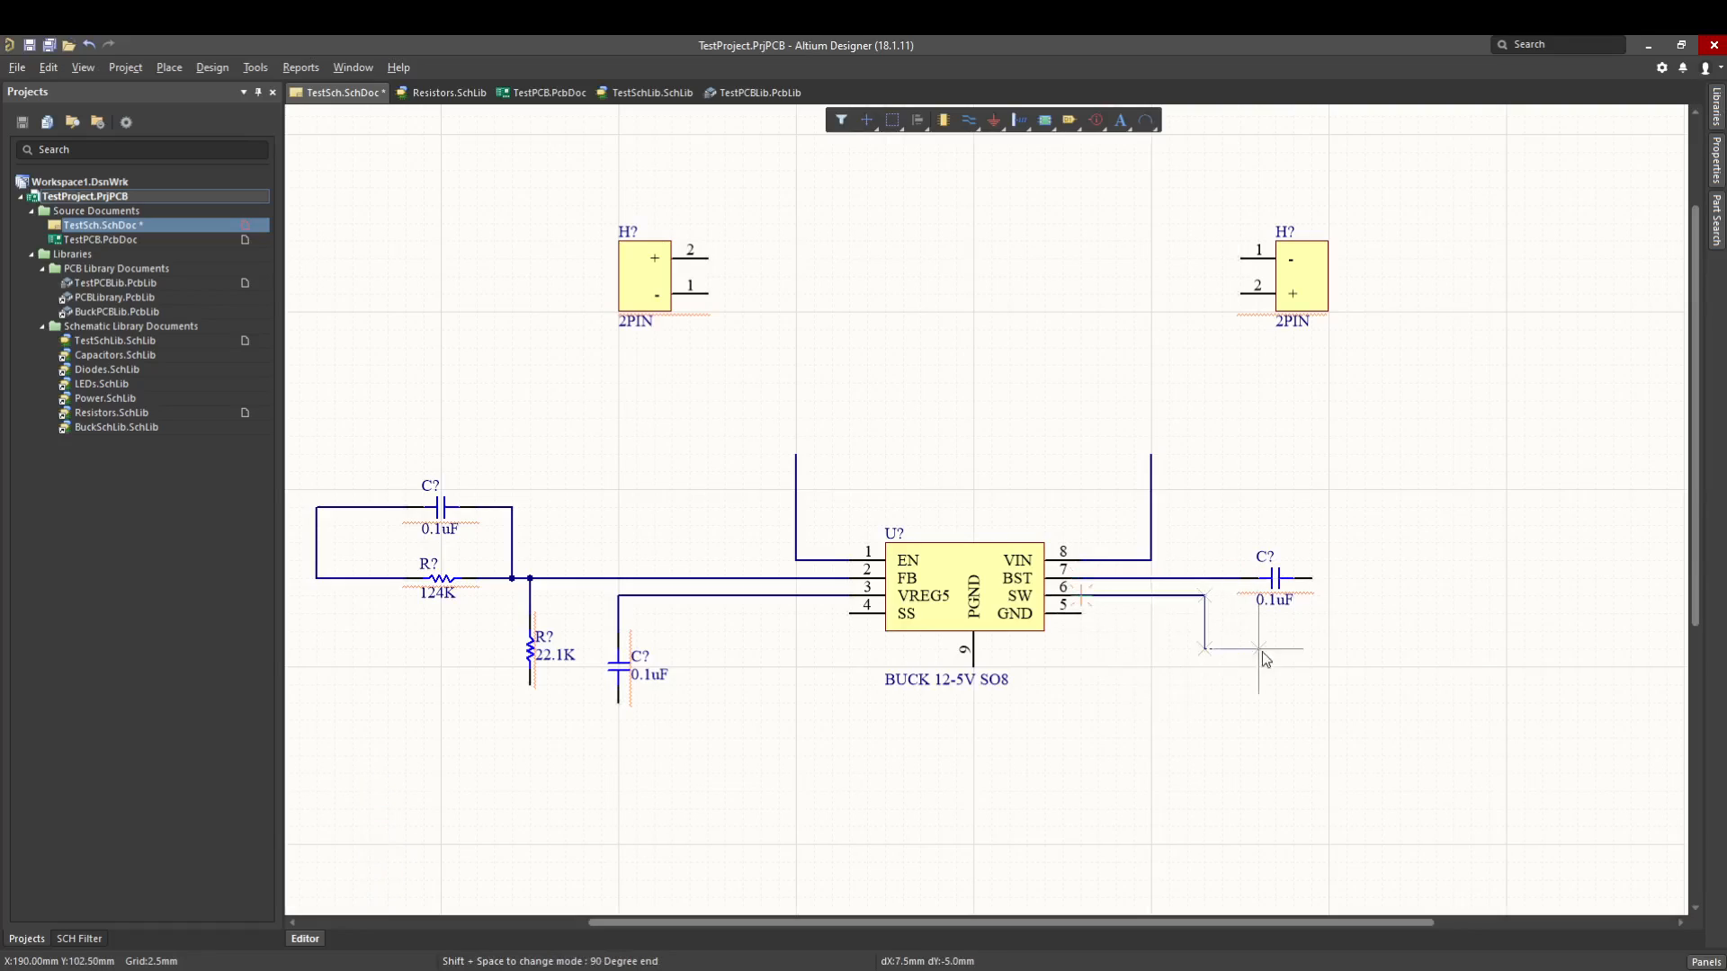
left_click(1292, 648)
left_click(1400, 613)
left_click(1313, 578)
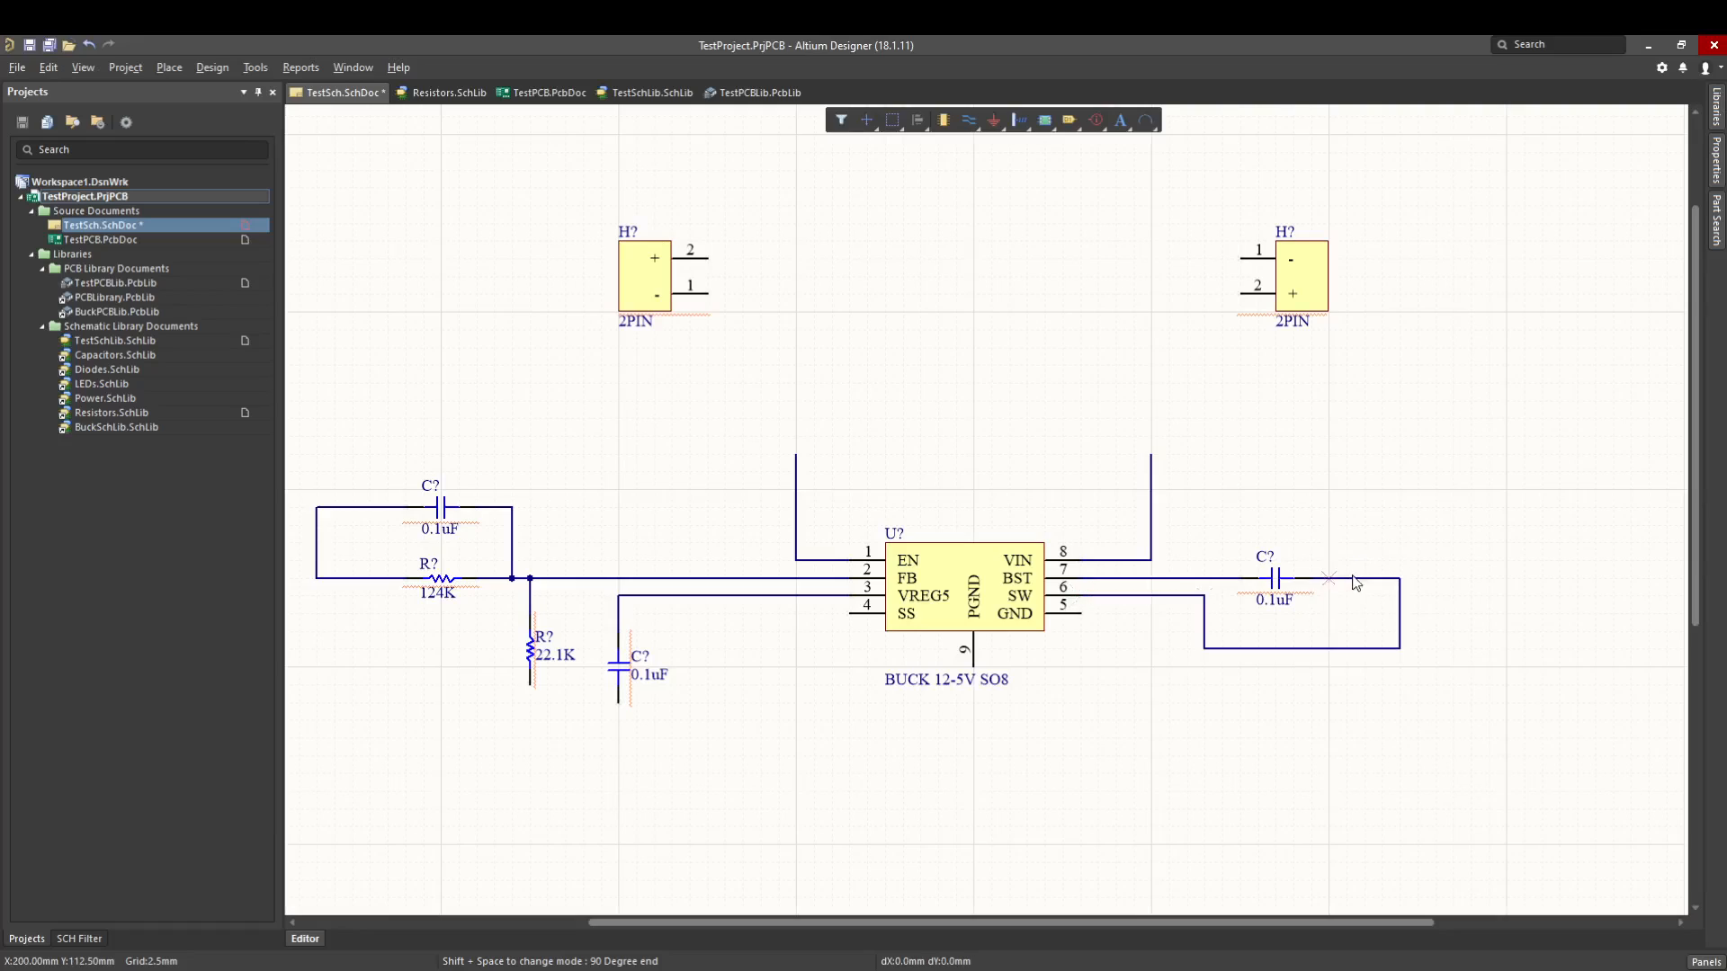
key("Escape")
- Place five GND power ports: below the 22.1K resistor, the vertical 0.1uF capacitor and the PGND pin, and on either side beneath the converter
scroll(971, 748, "up", 1, "ctrl")
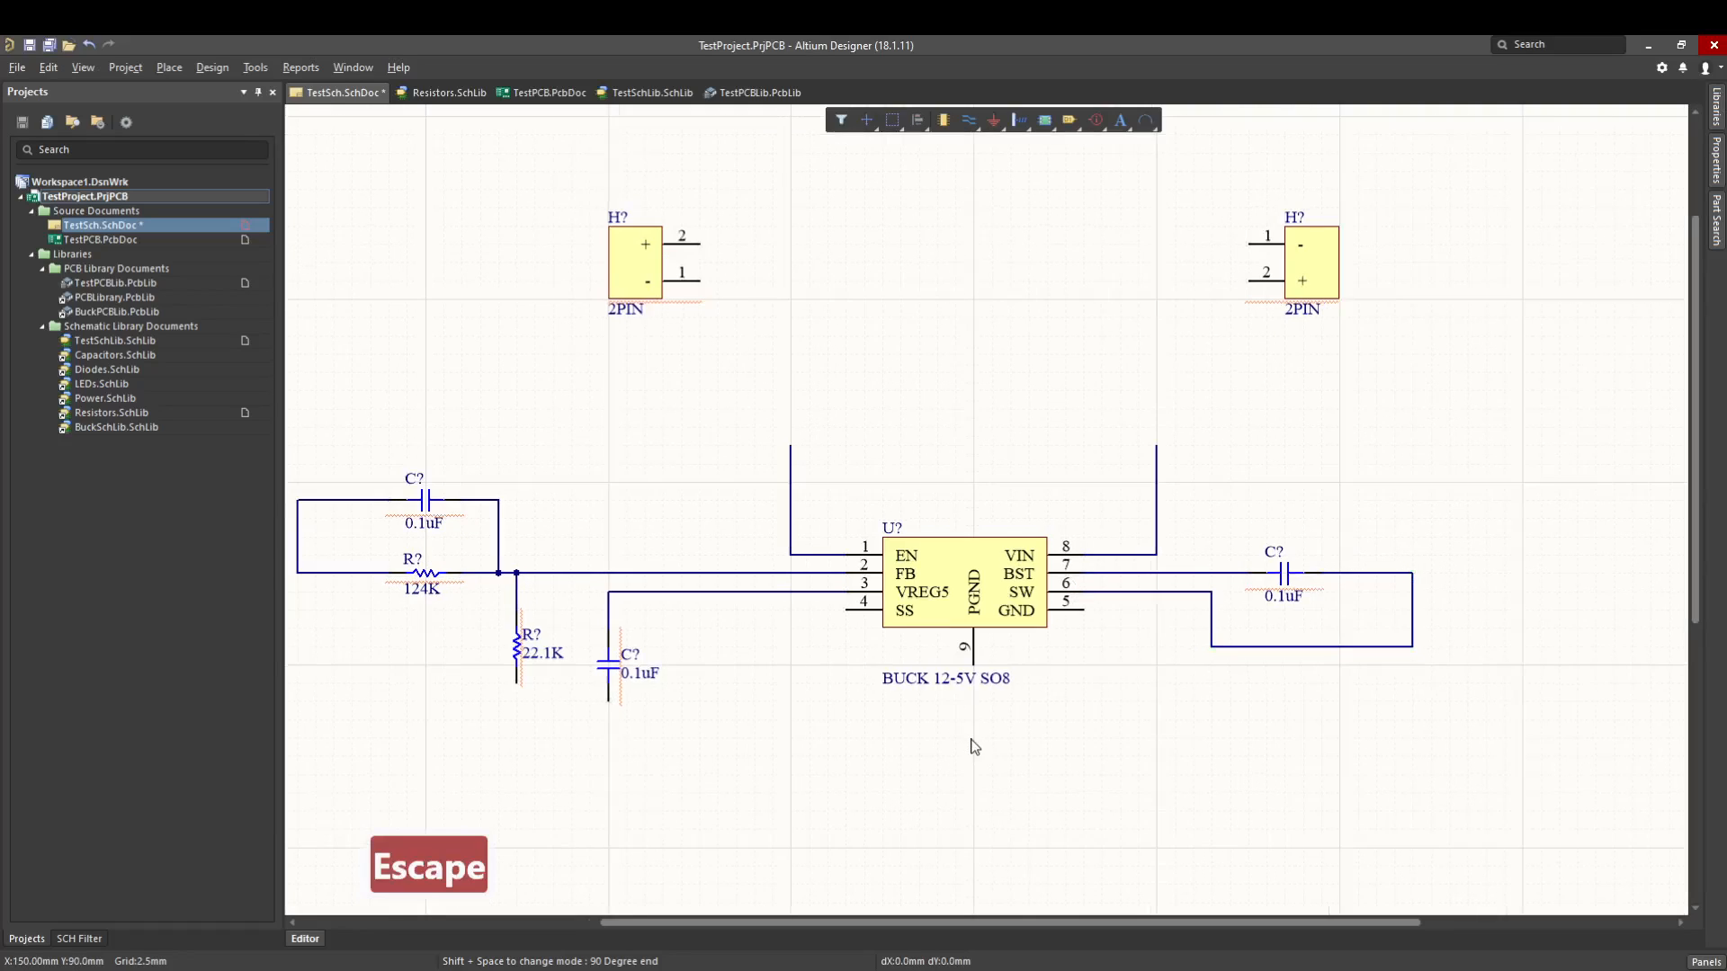
right_click_drag(969, 733, 1012, 696)
right_click_drag(872, 583, 860, 653)
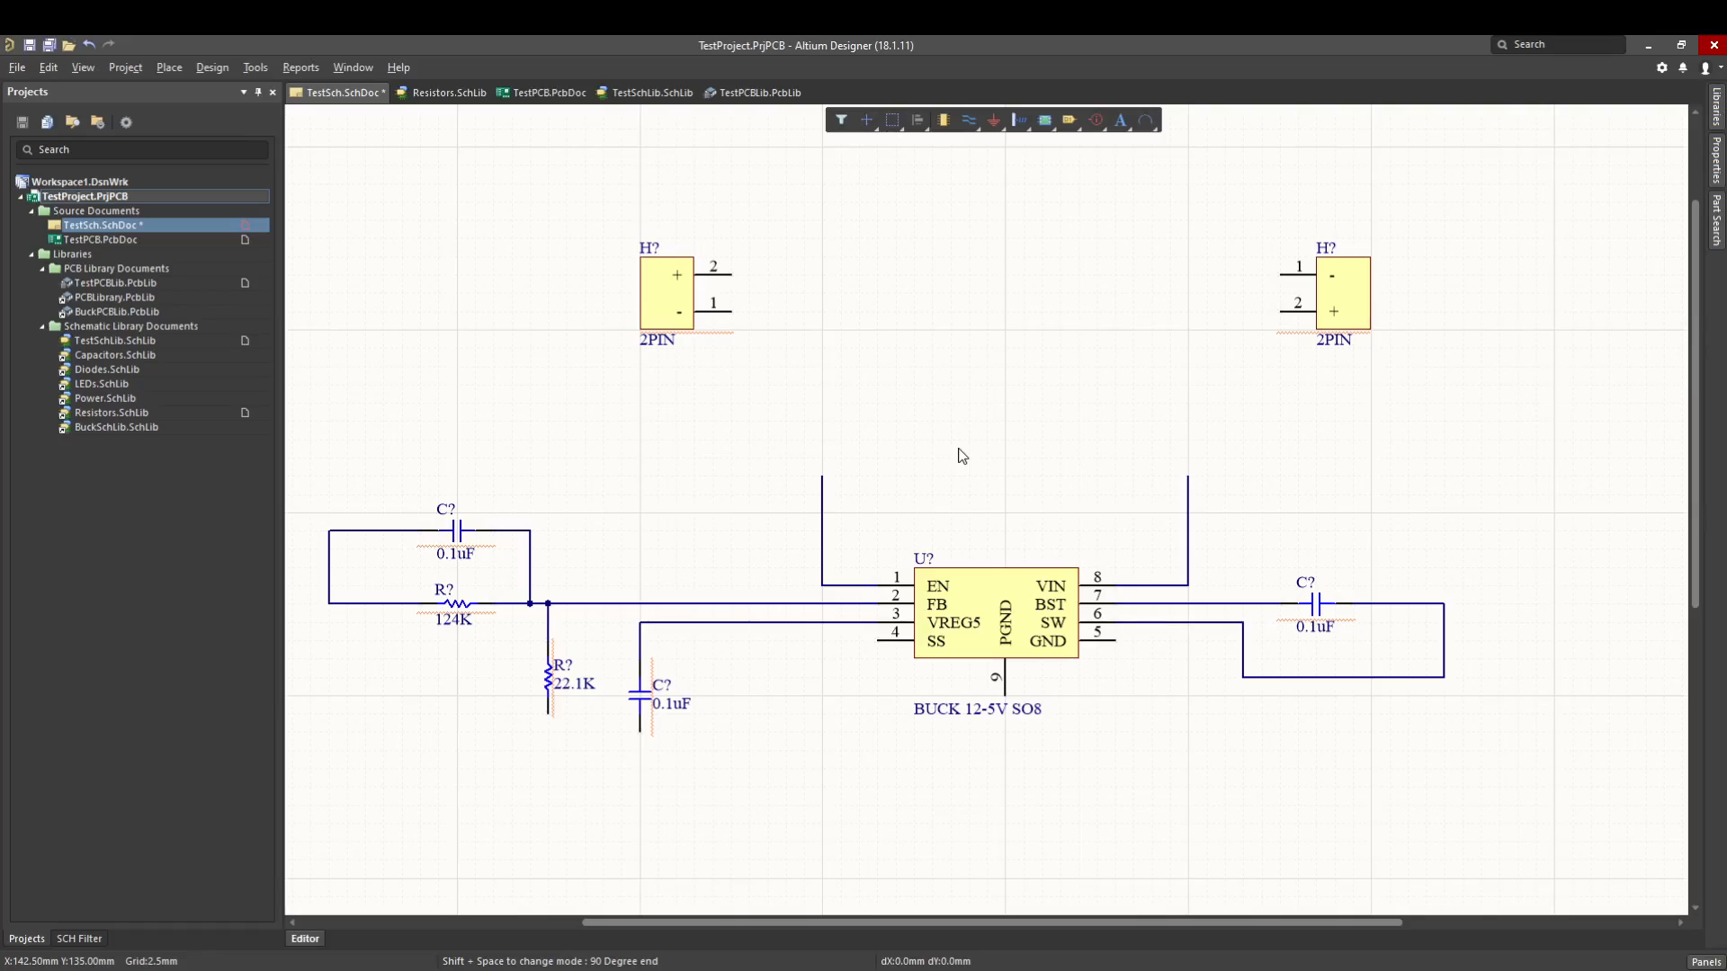
key("p")
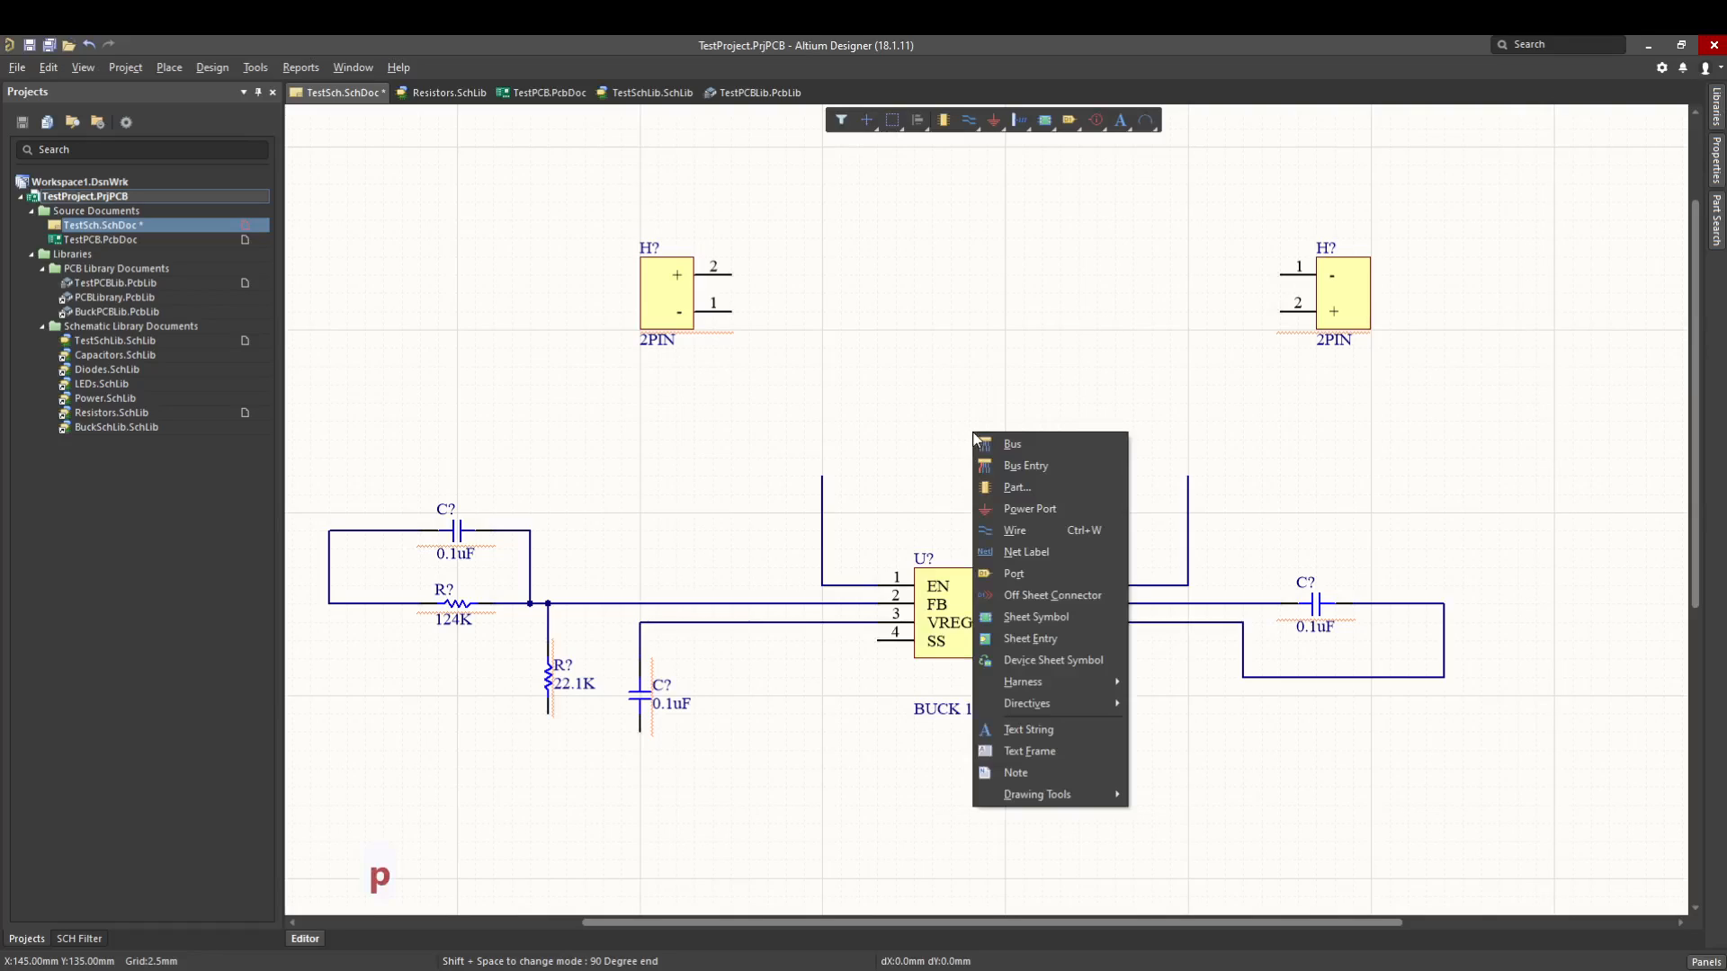
key("o")
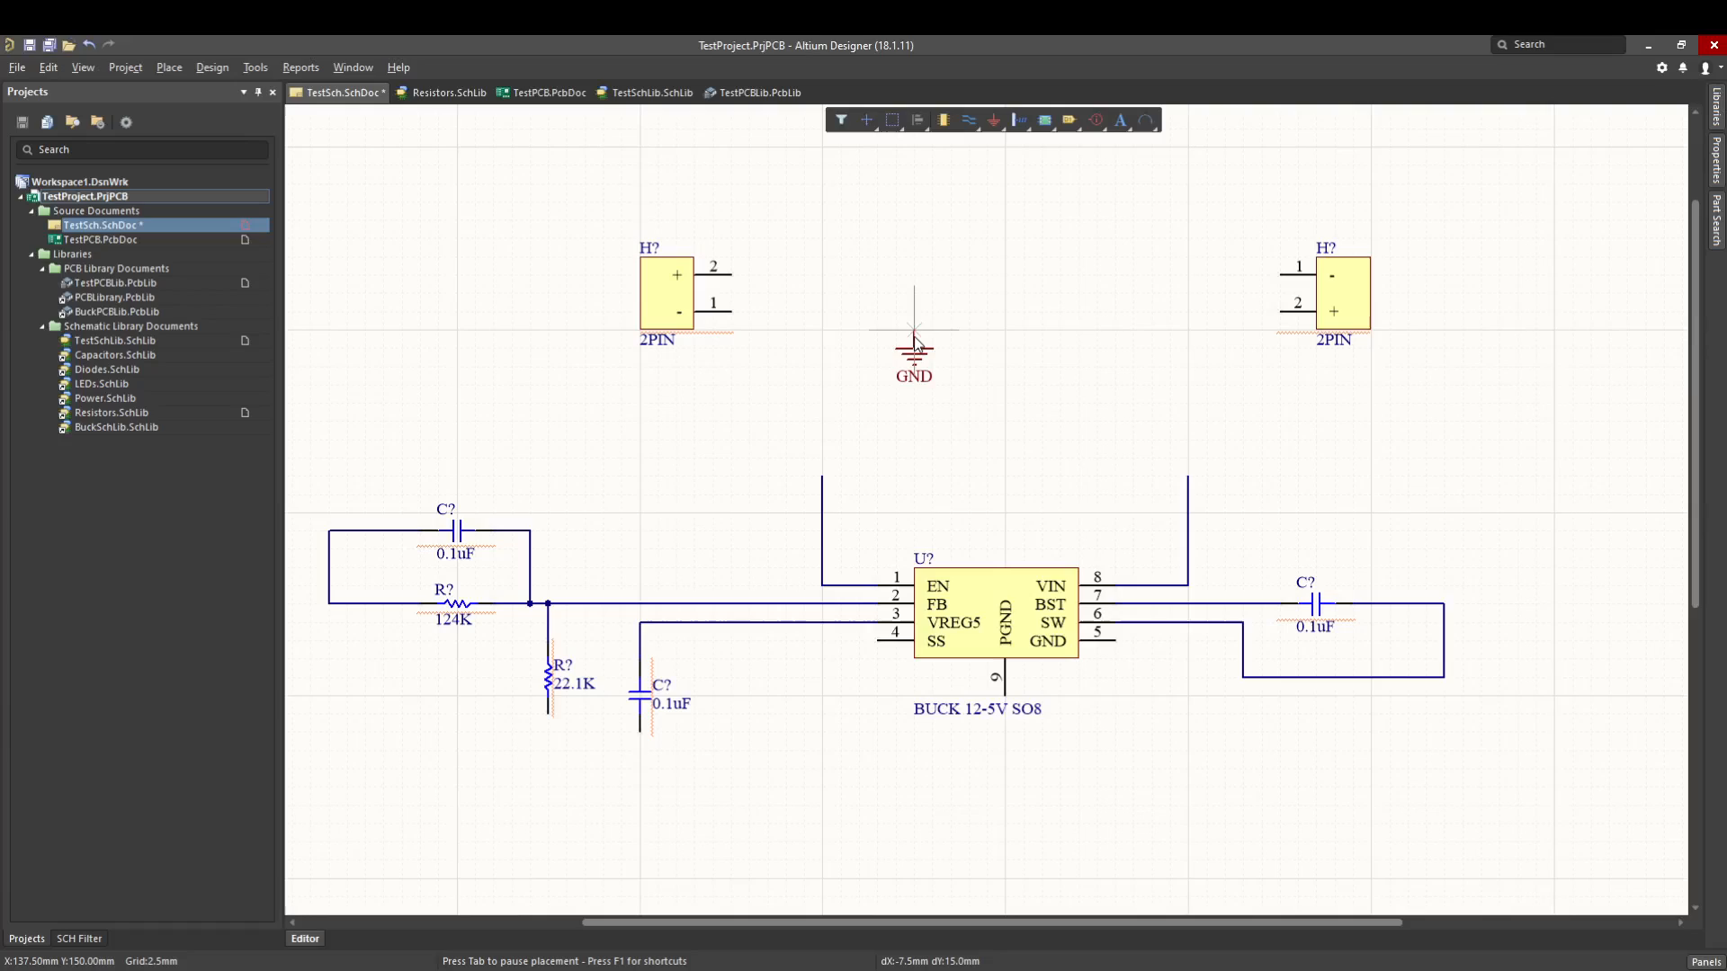
left_click(547, 771)
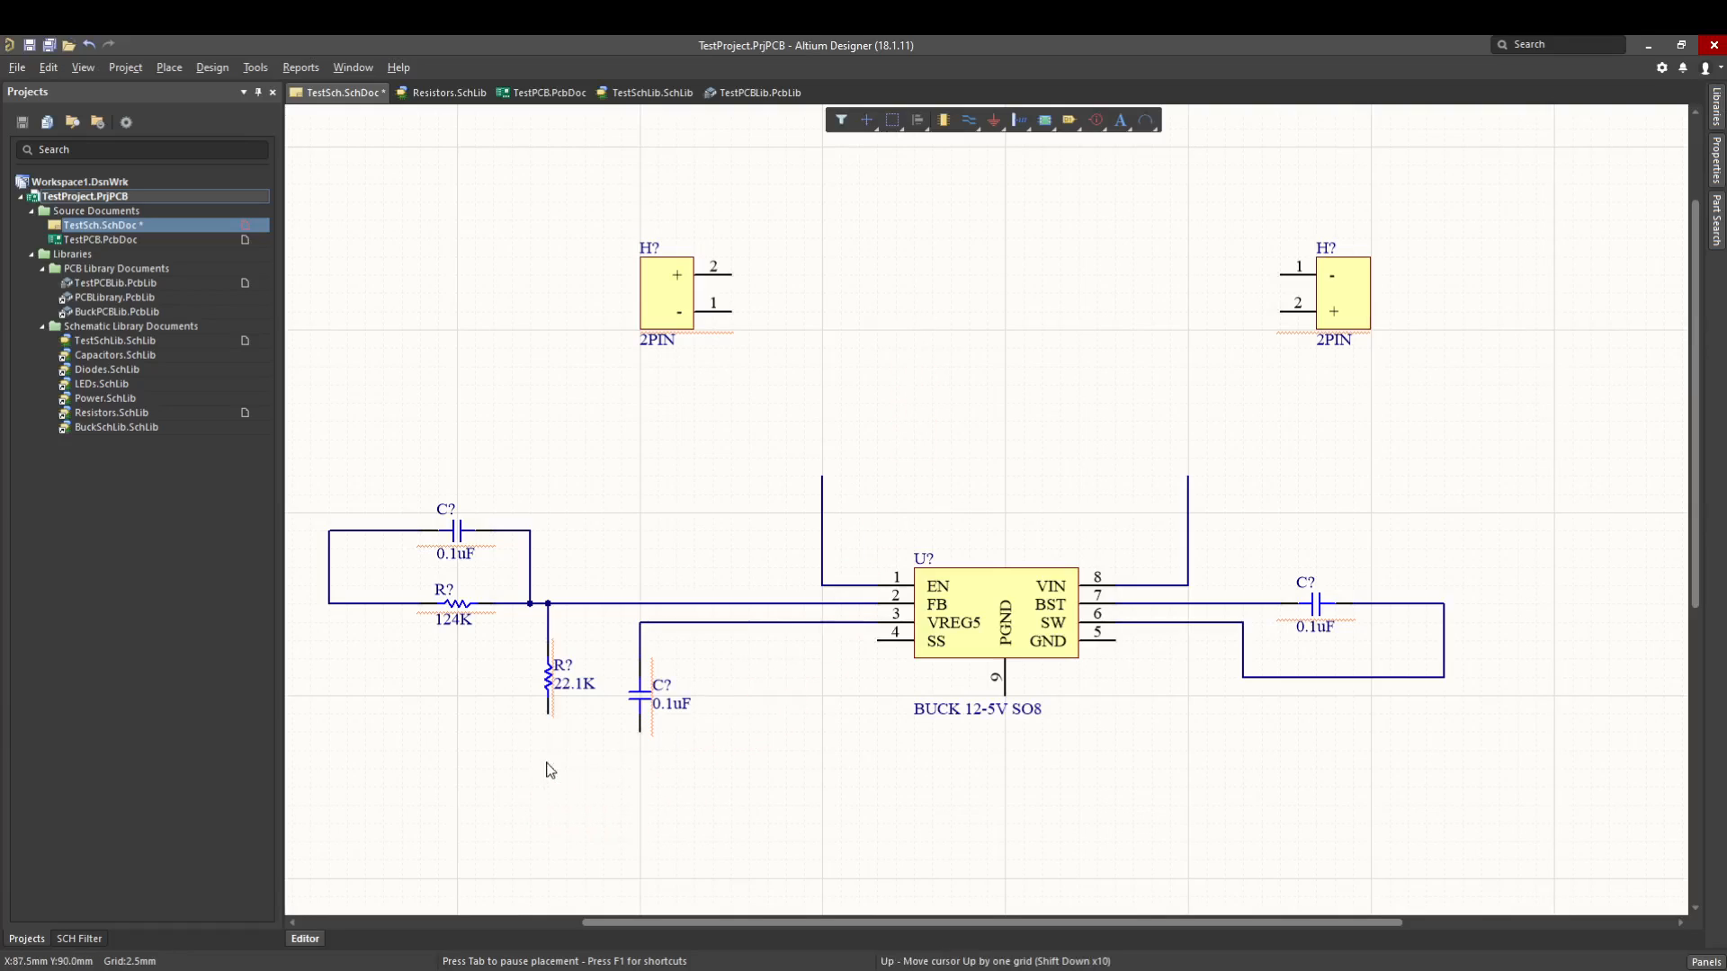
left_click(641, 771)
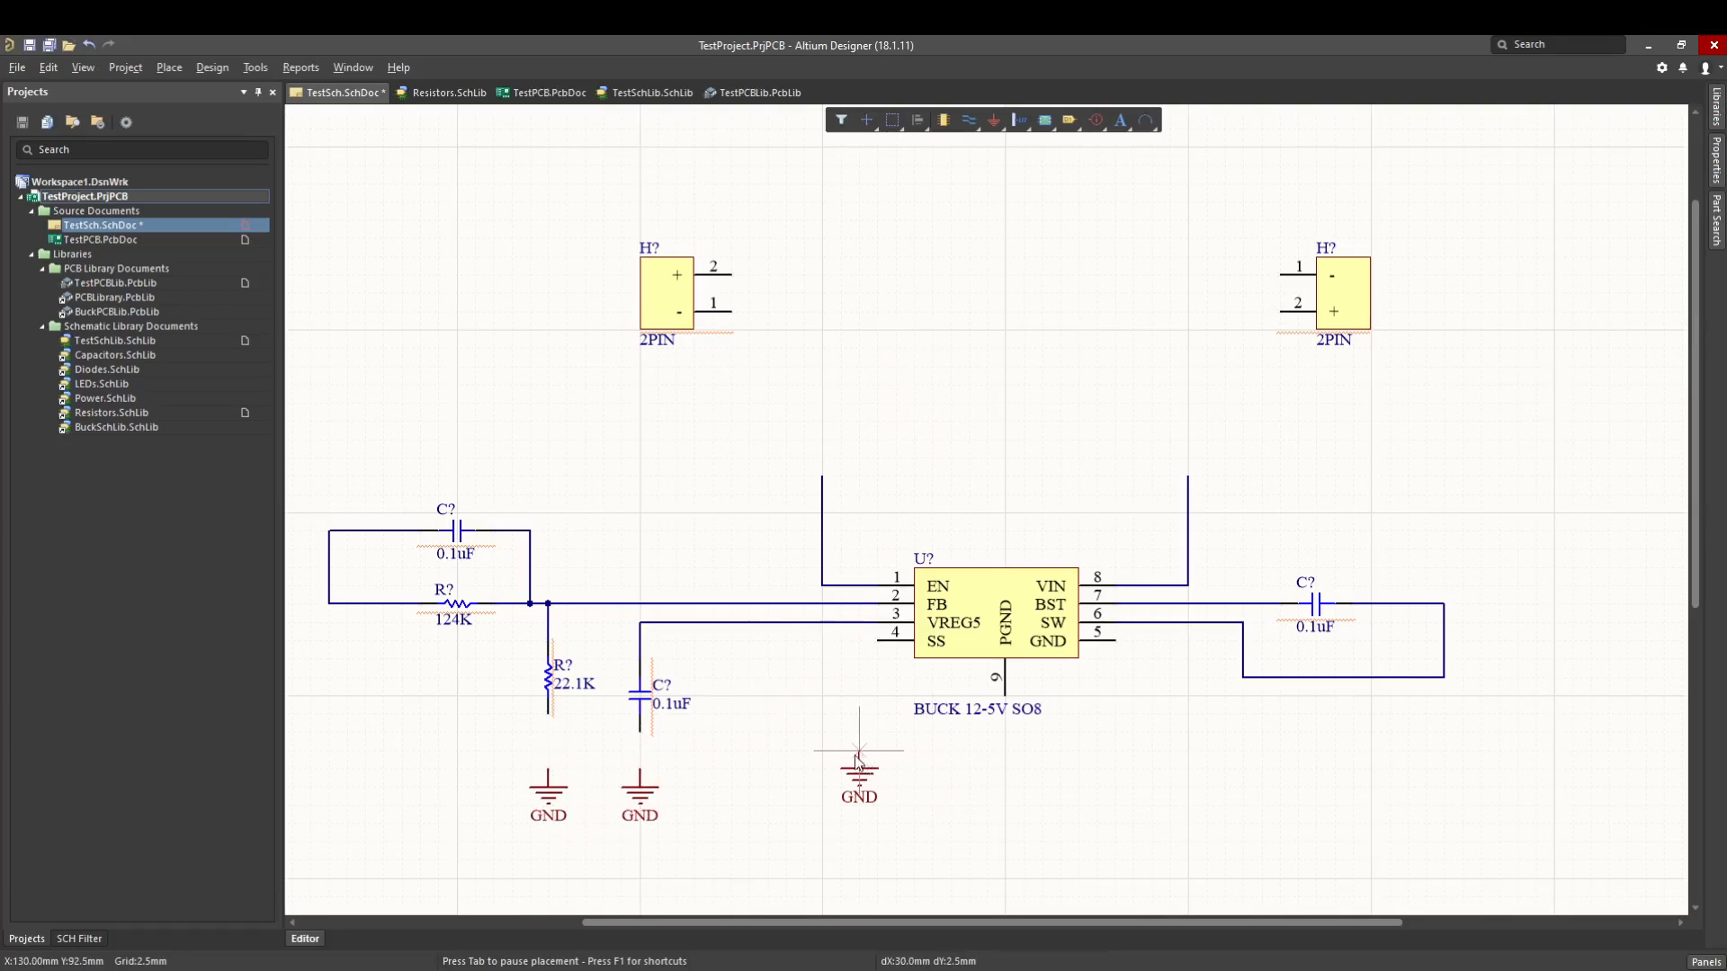
left_click(822, 760)
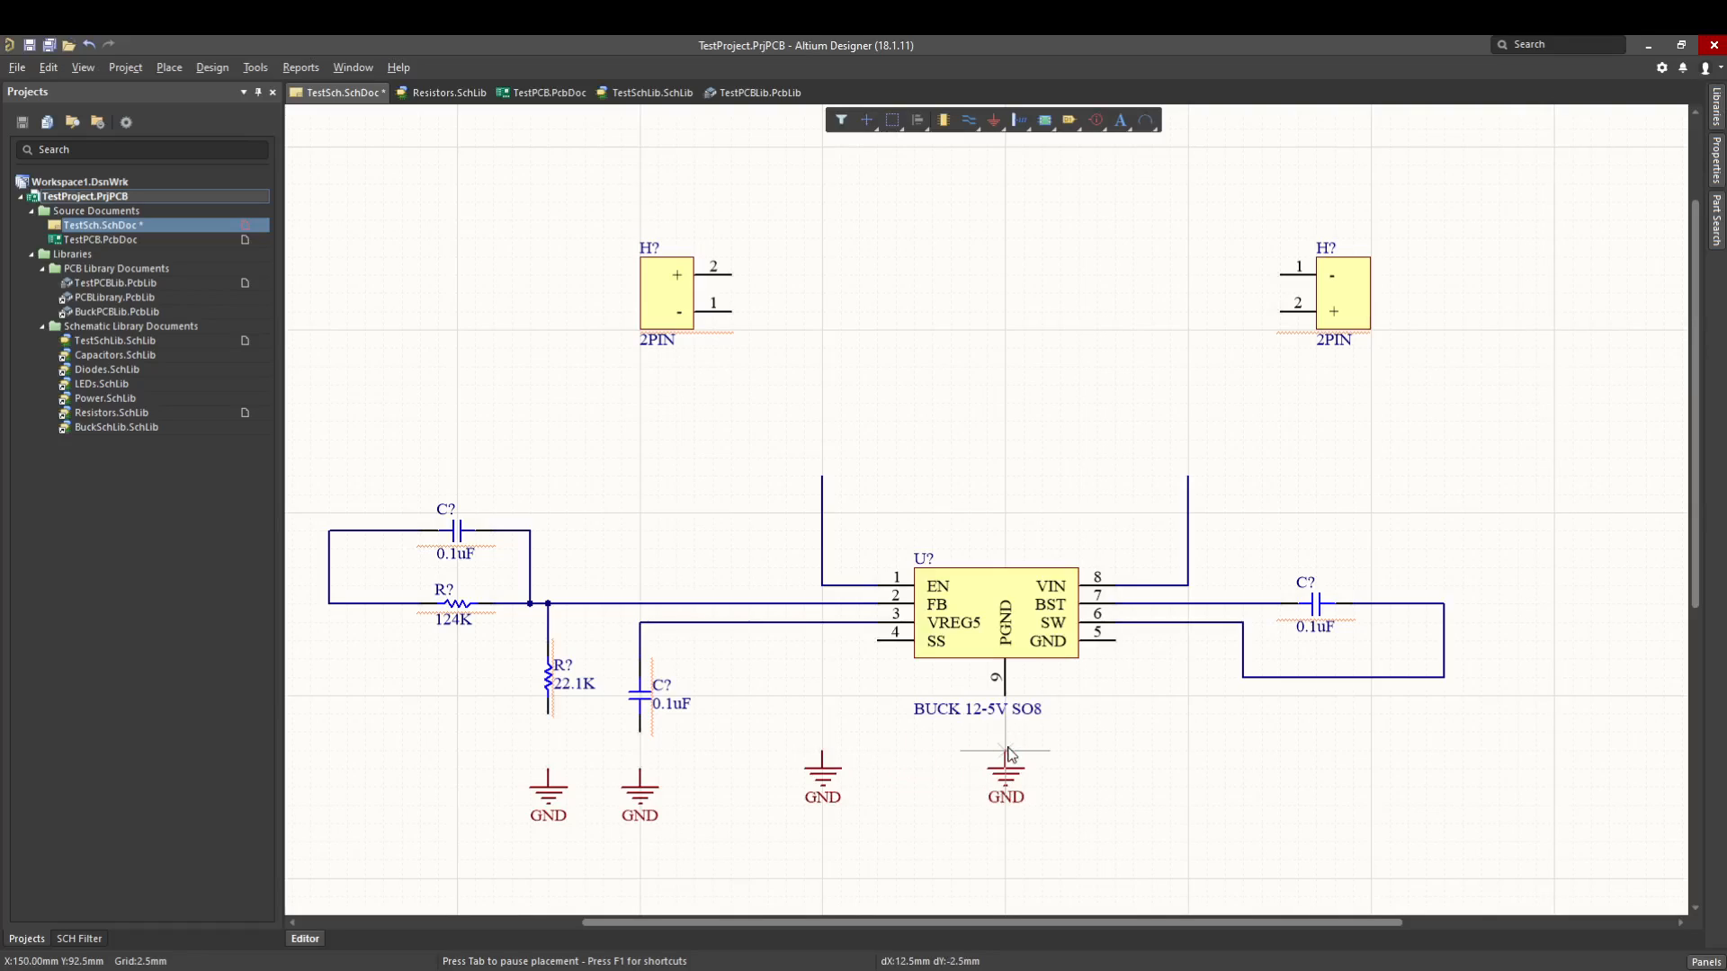
left_click(1005, 760)
left_click(1153, 760)
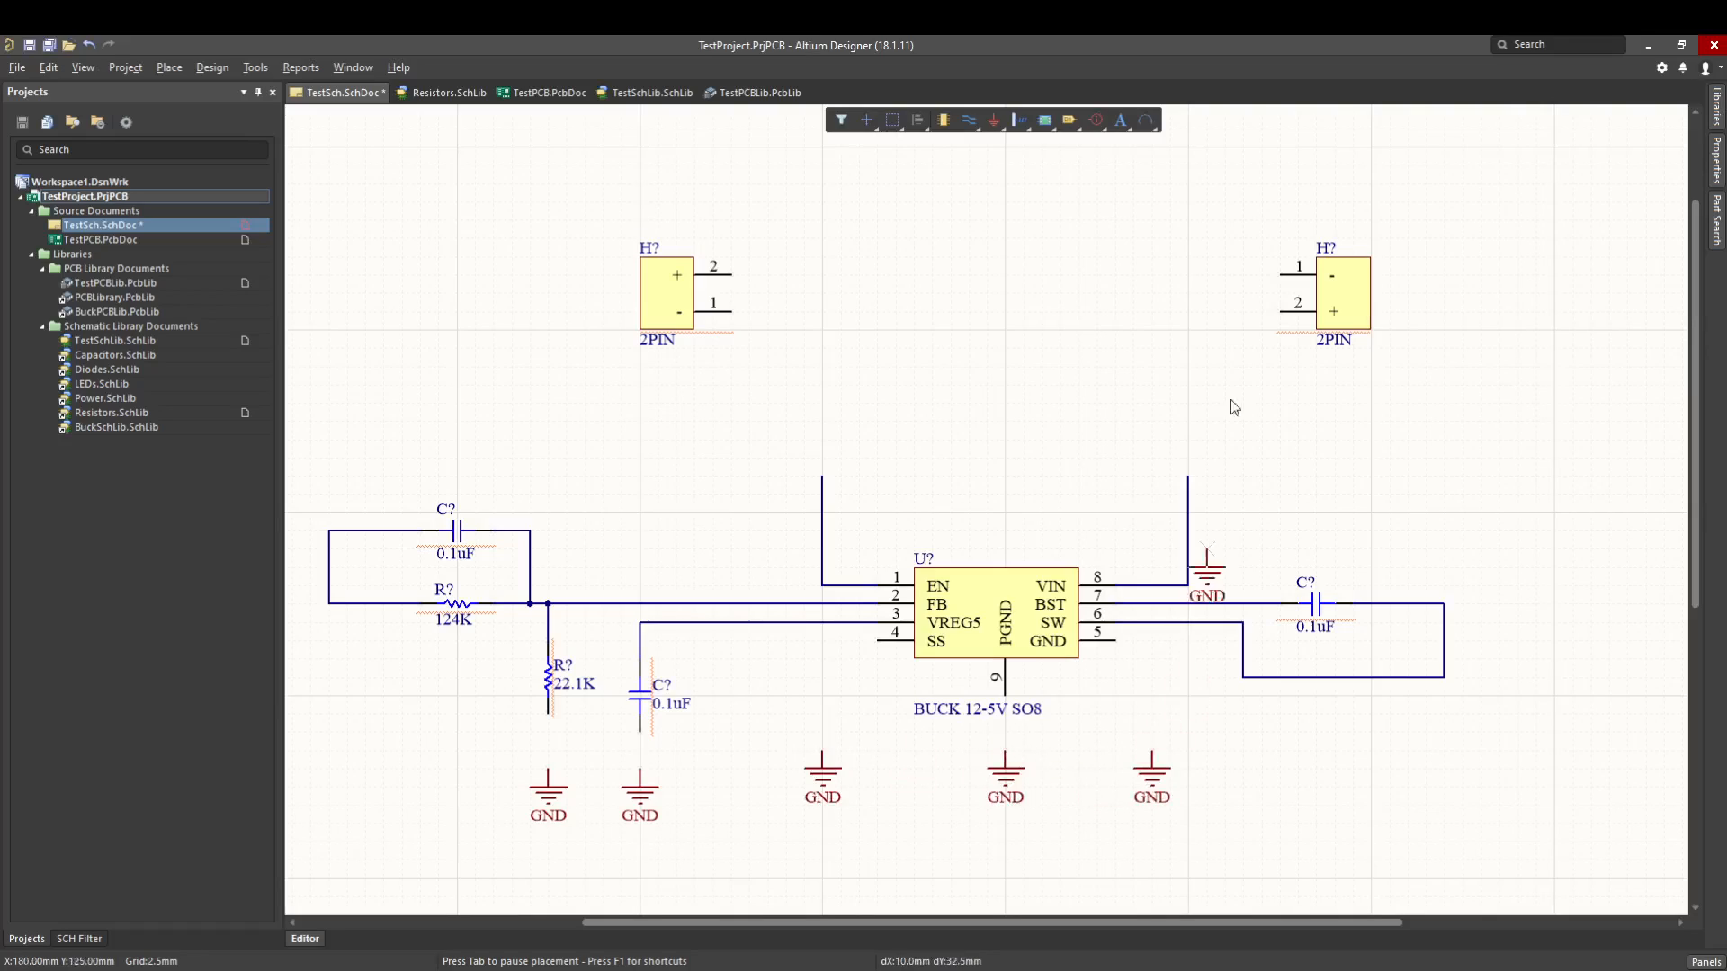
- Place GND power ports beside pin 2 of the right 2PIN header and pin 1 of the left 2PIN header
left_click(1261, 313)
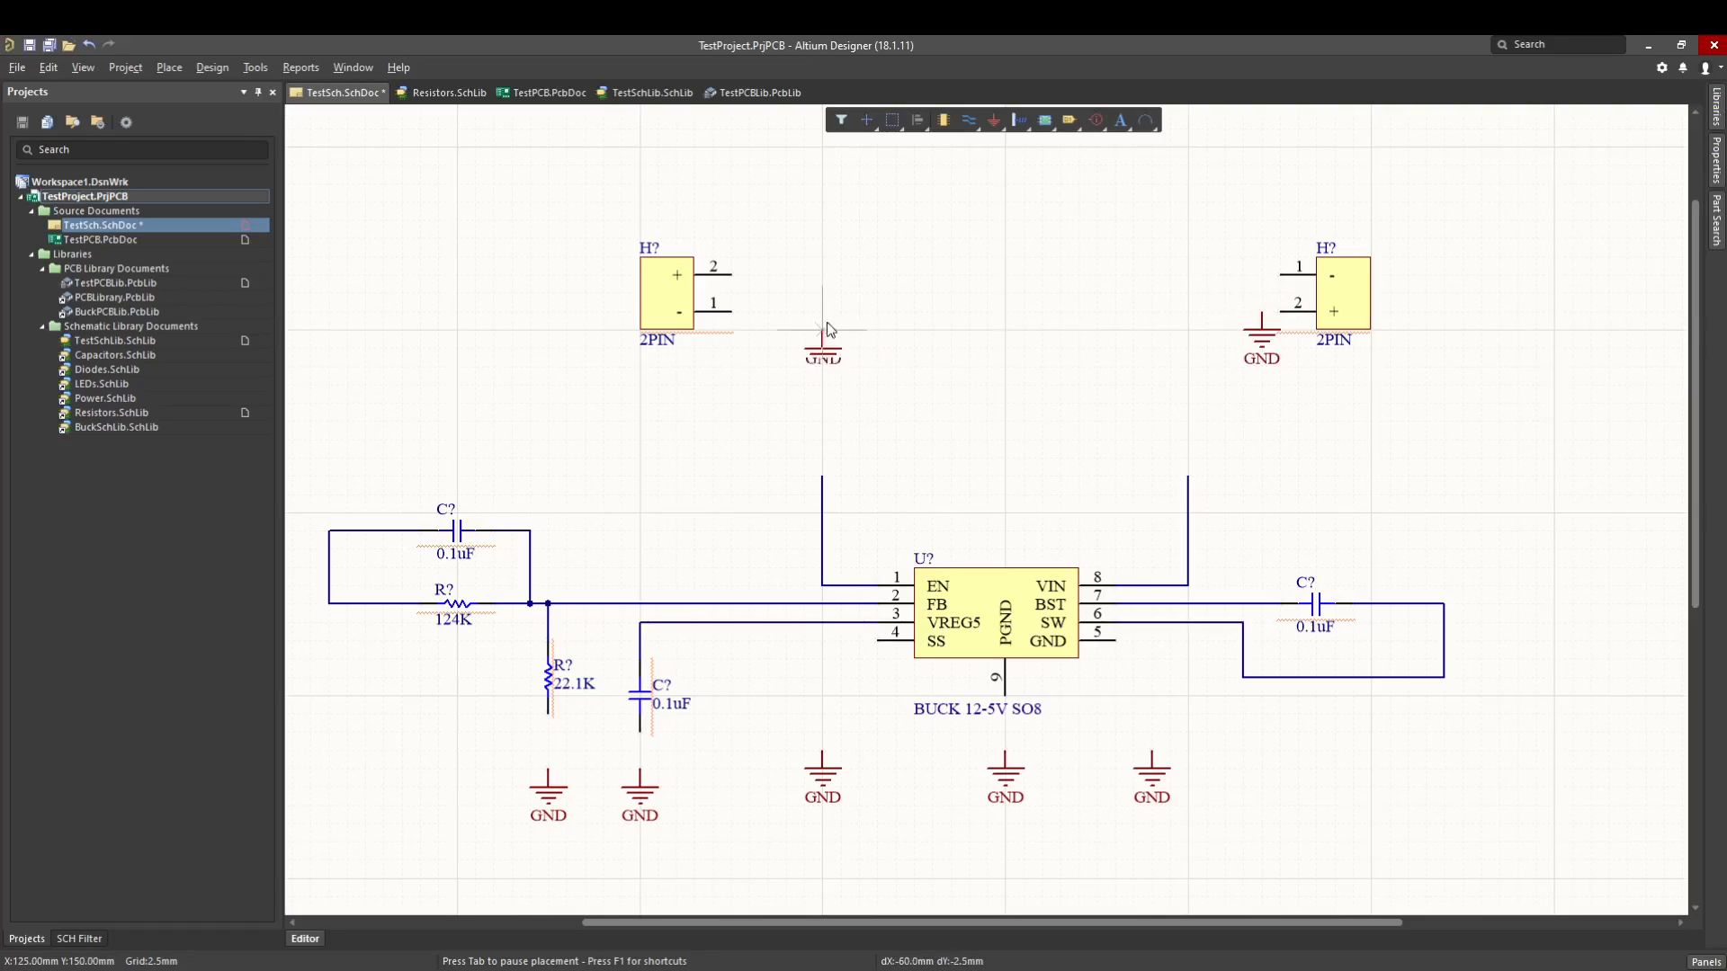
left_click(772, 320)
- Rotate the next power port to point upward, name it 12V and give it the Bar style
key("space")
key("space")
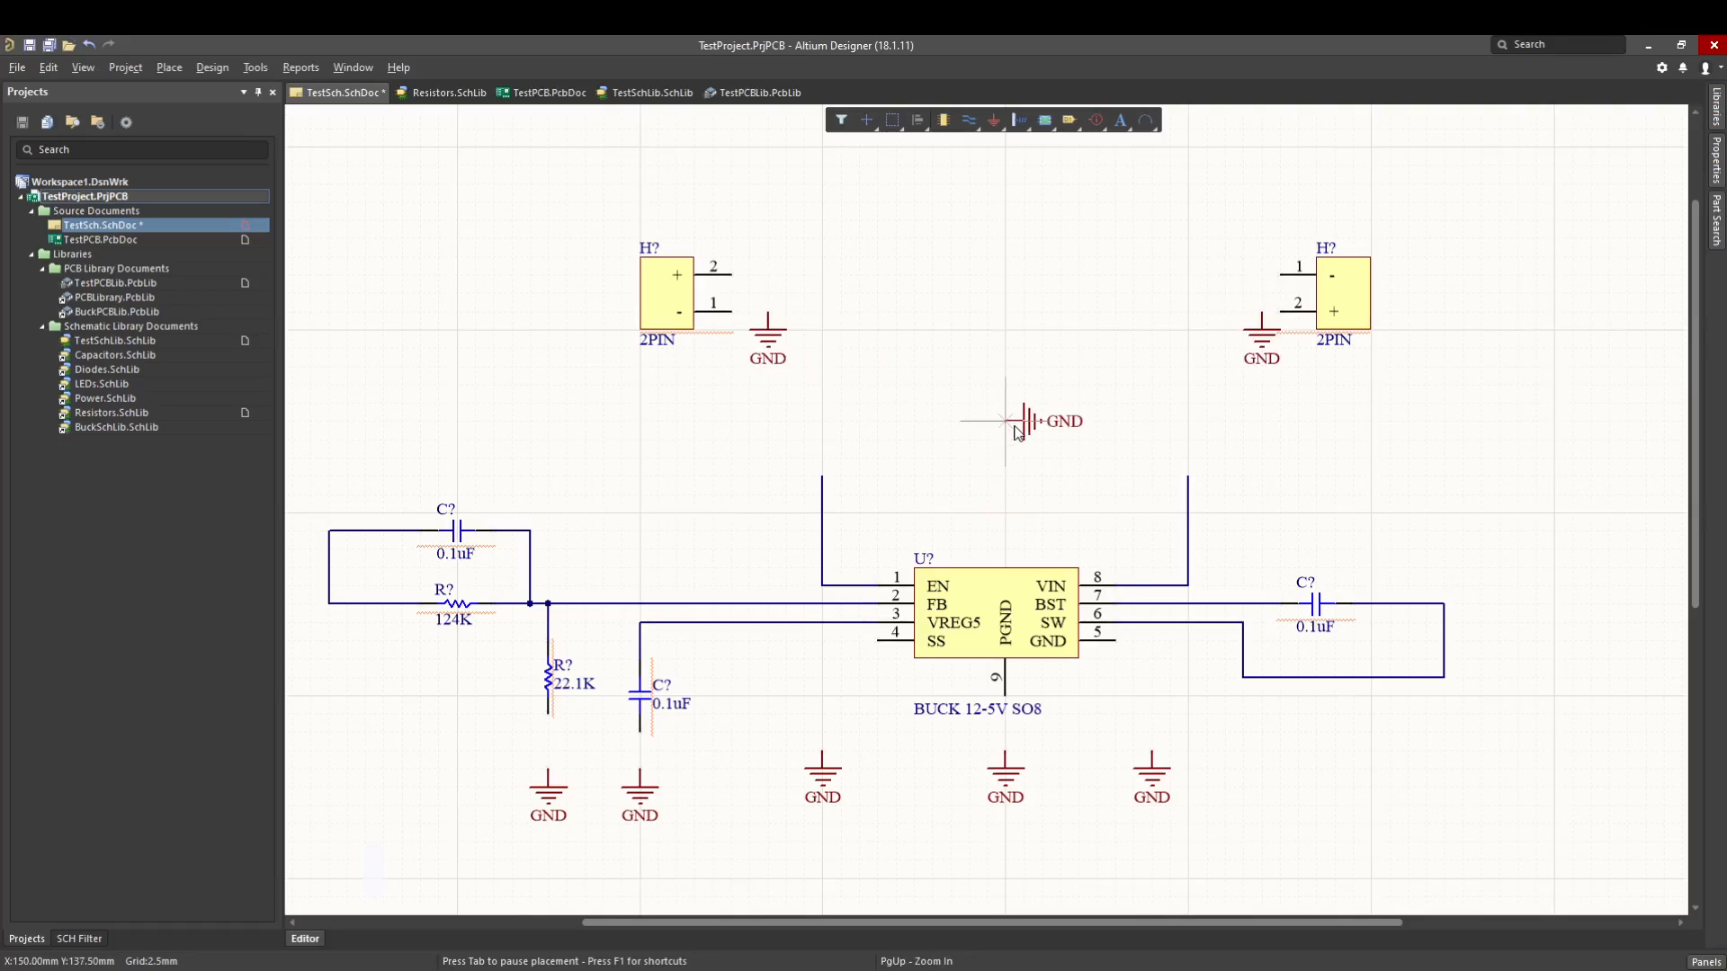
key("Tab")
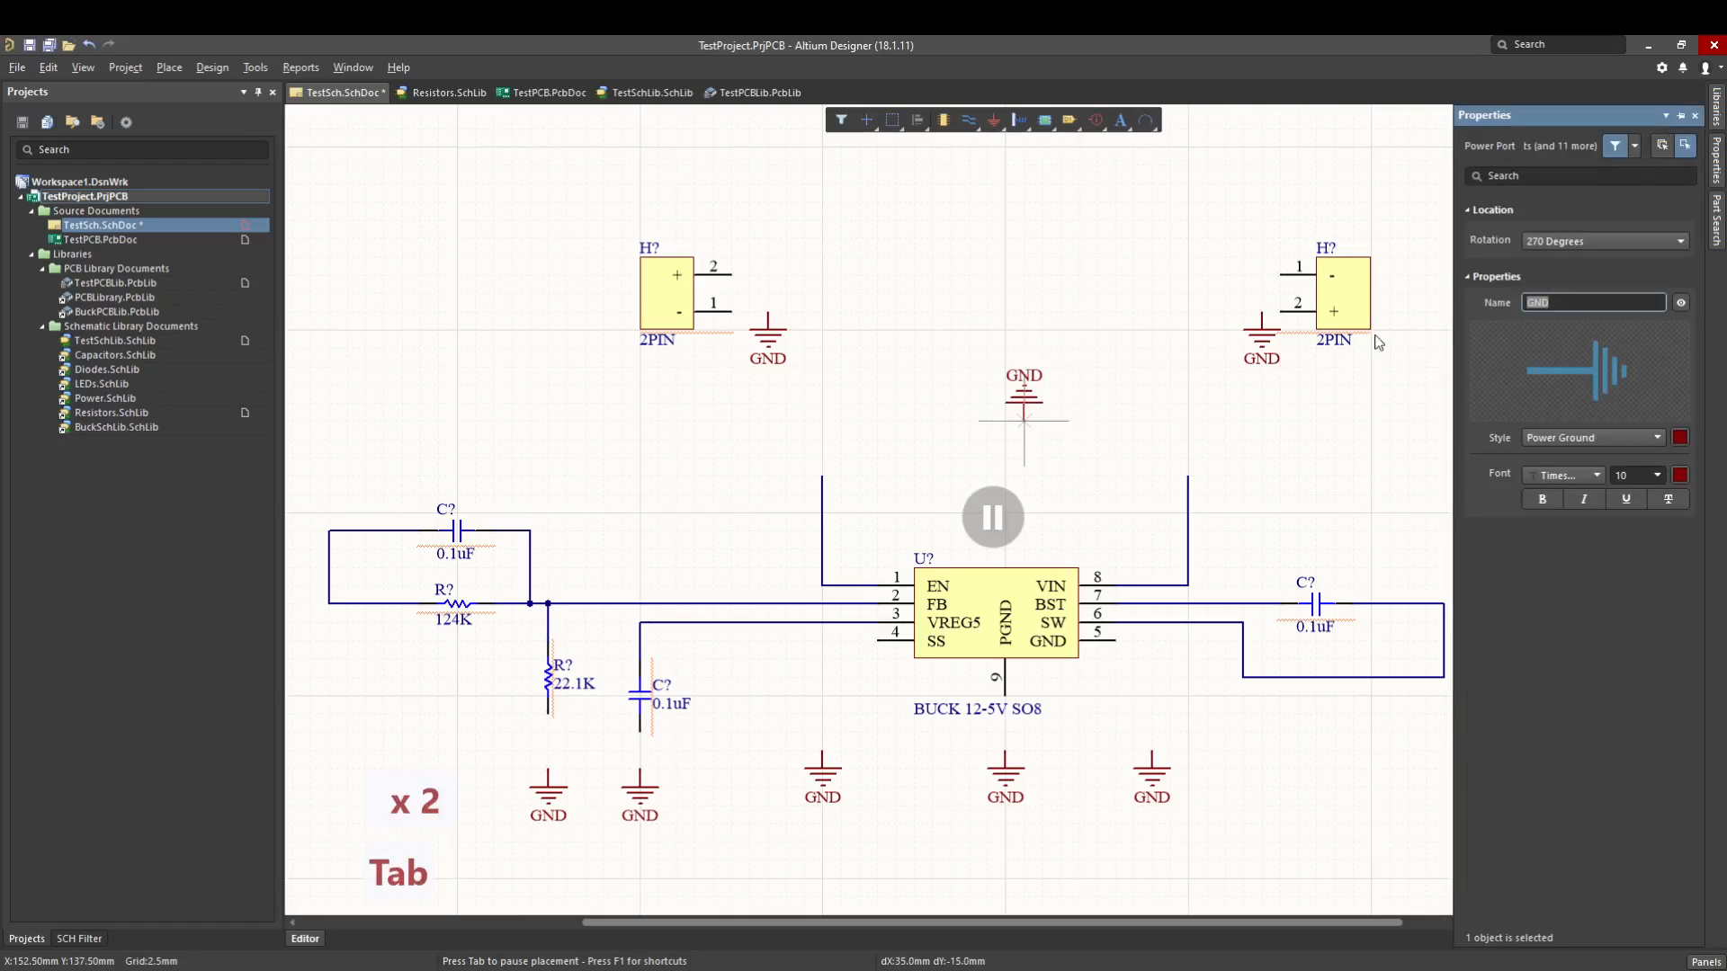
type("12V")
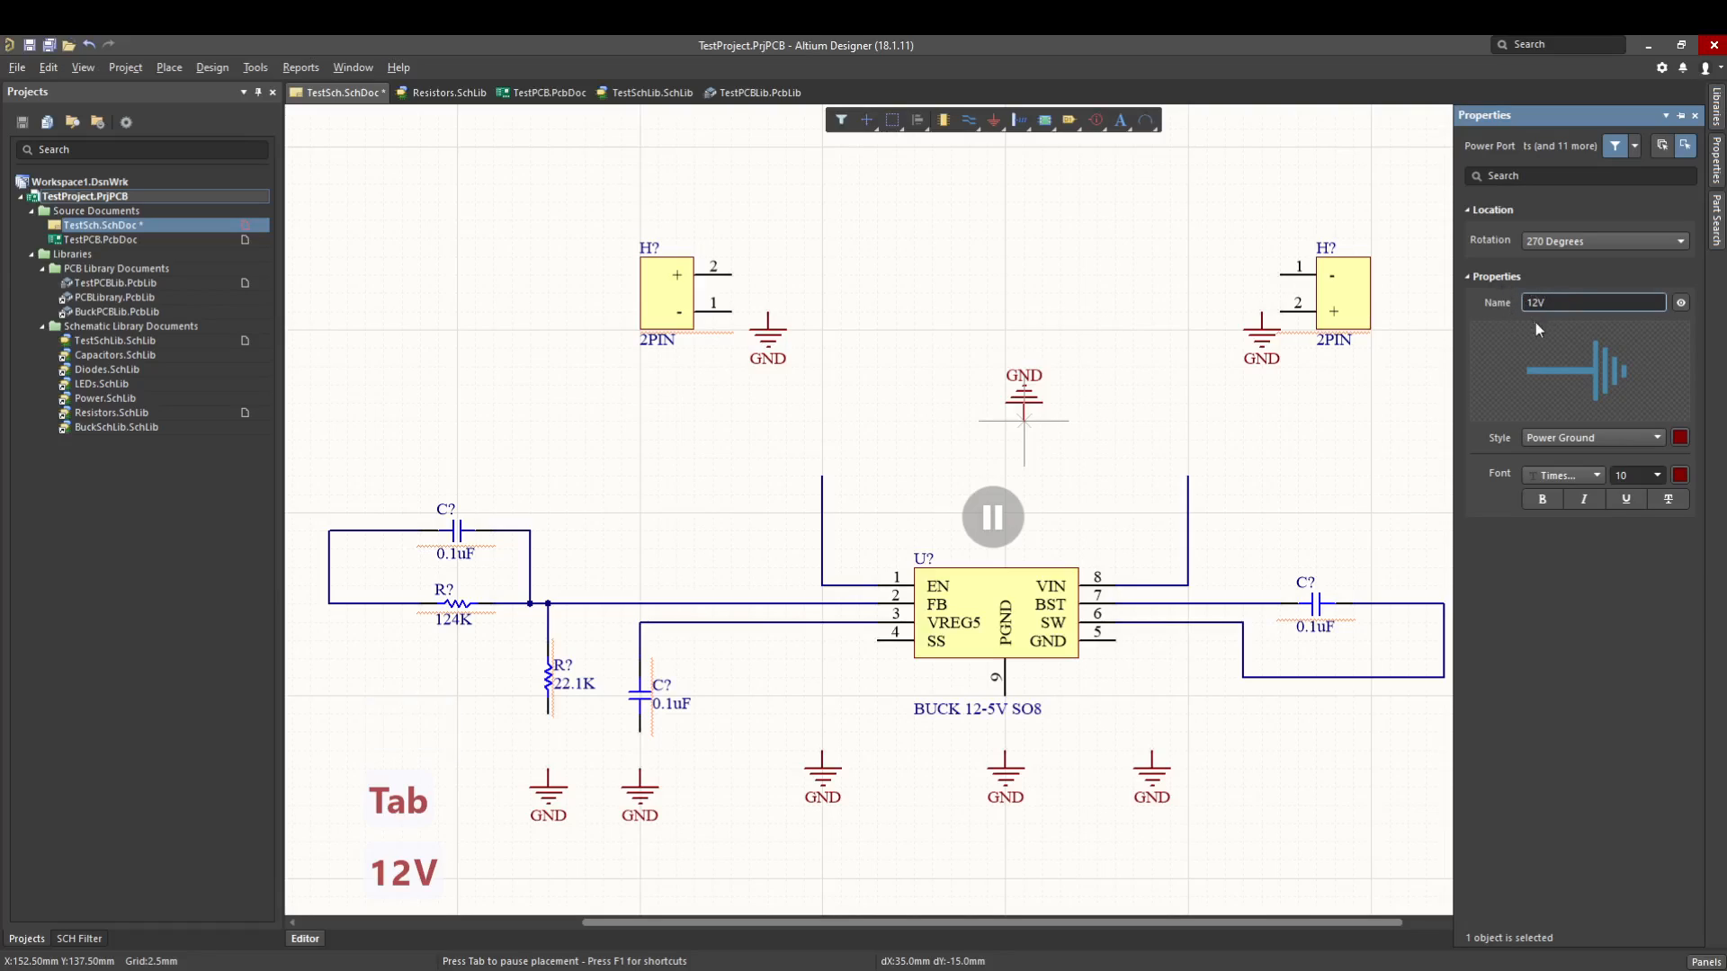
left_click(1552, 439)
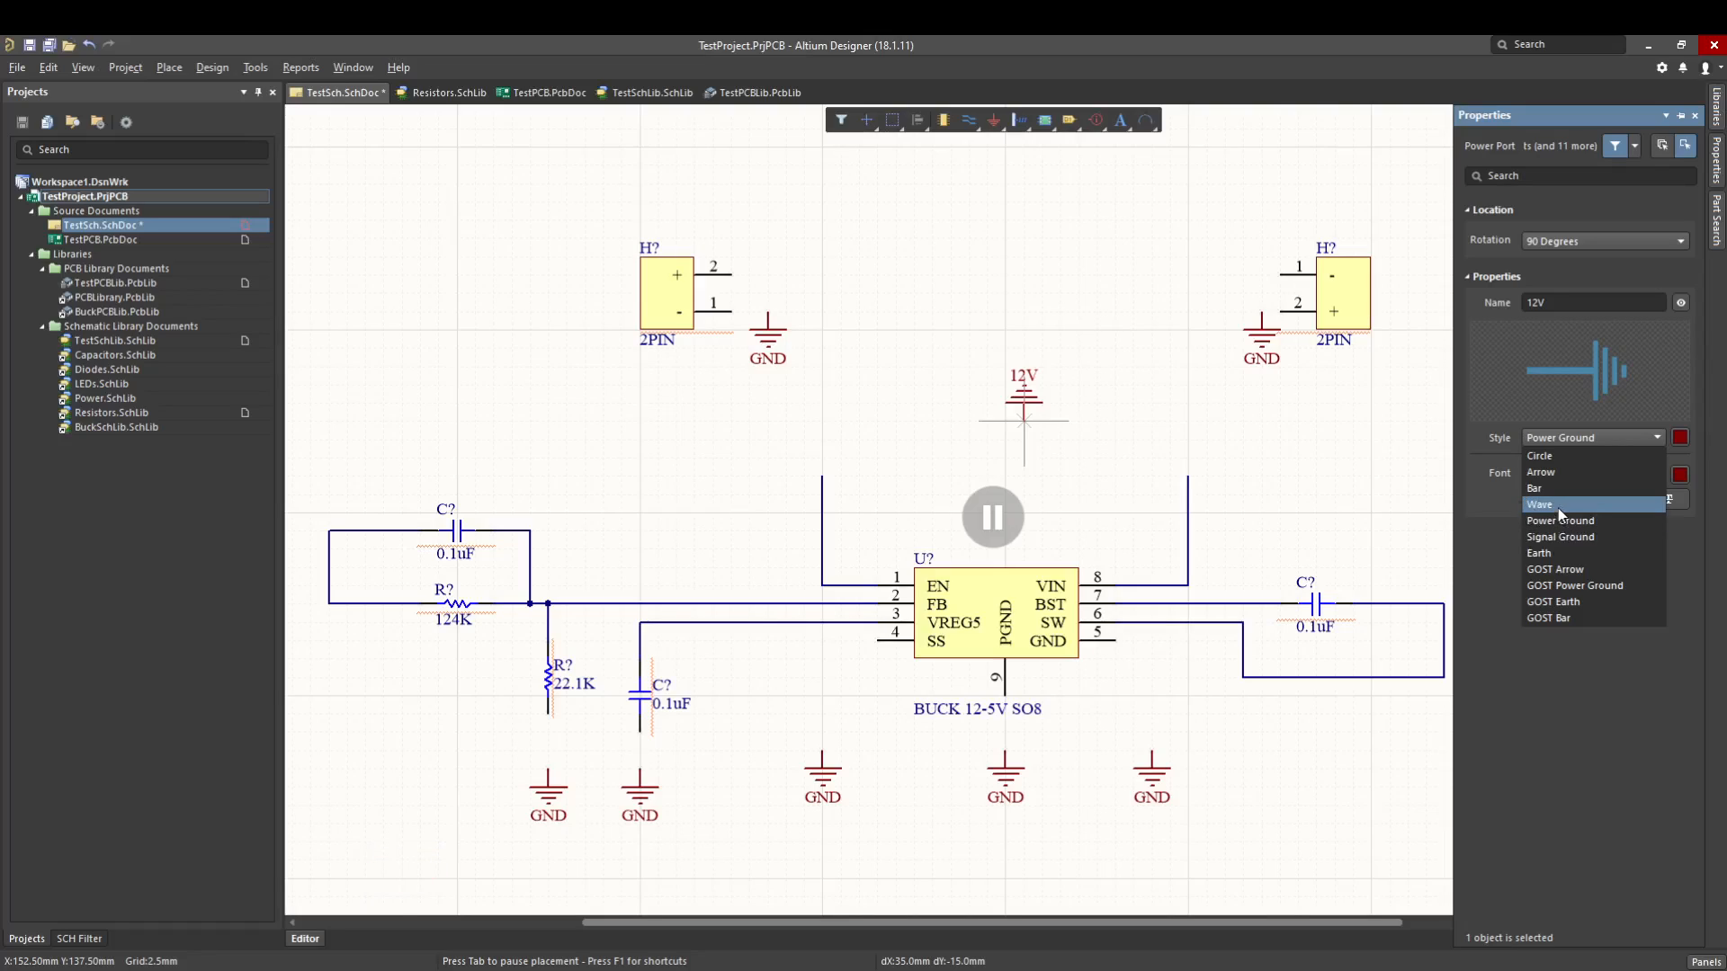
left_click(1553, 489)
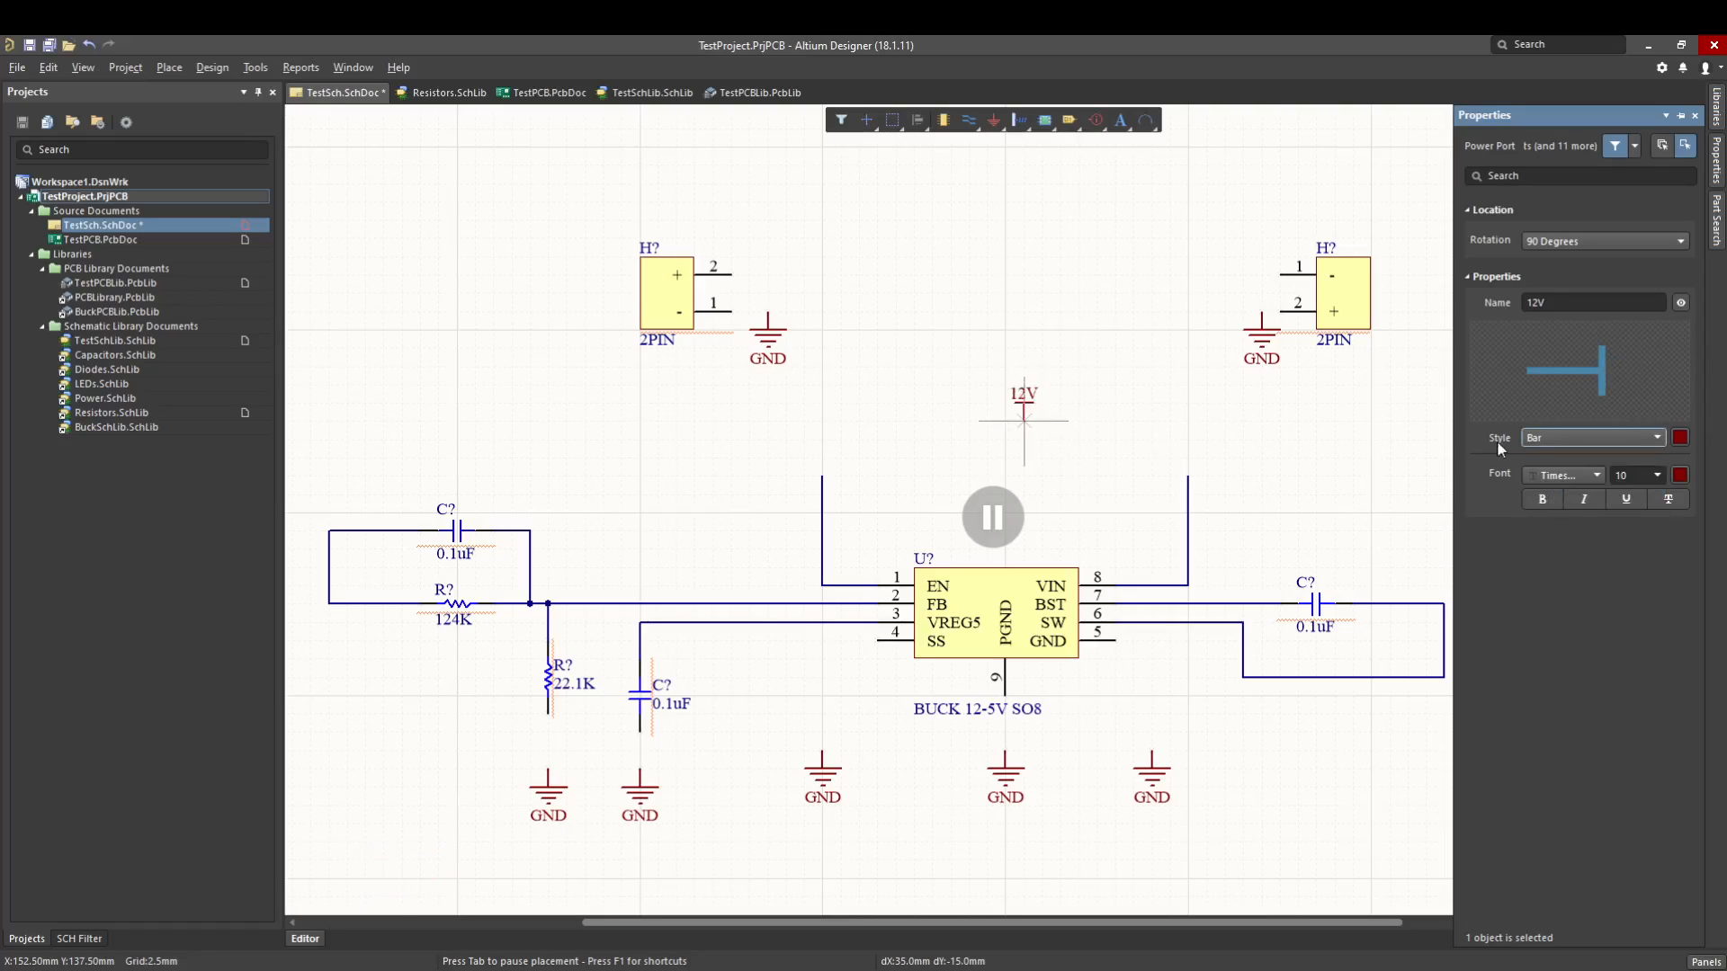
- Try the Arrow style on the 12V power port and return it to Bar
left_click(1538, 443)
left_click(1540, 472)
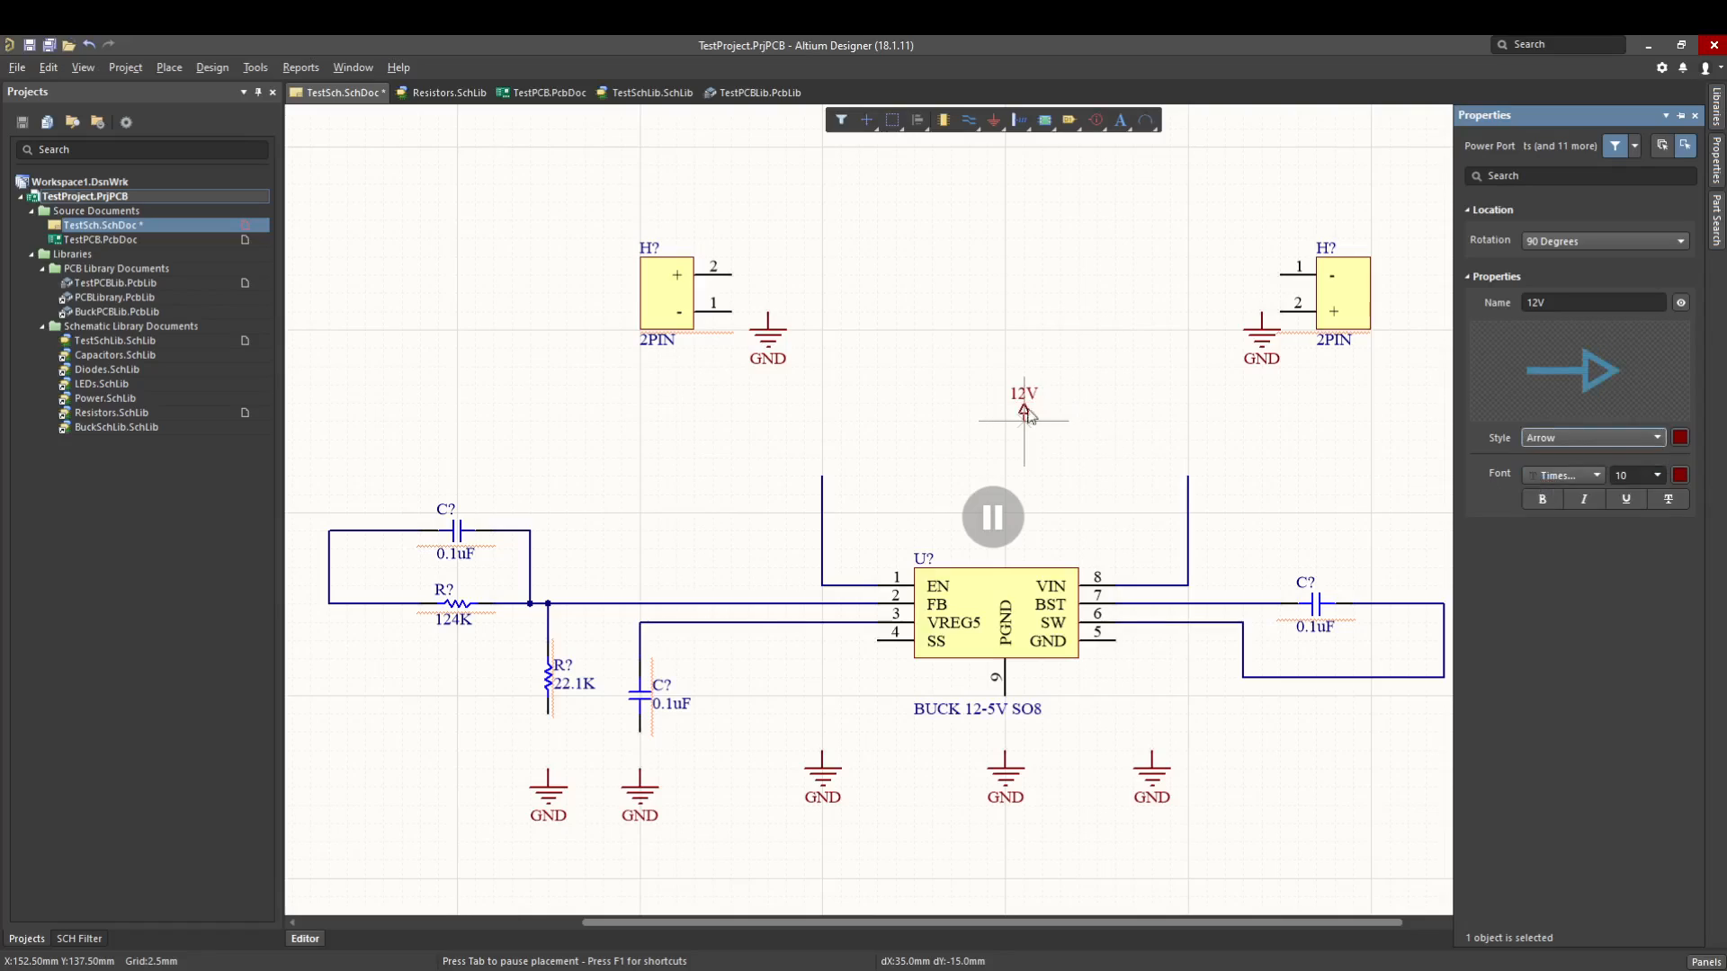
left_click(1657, 441)
left_click(1553, 489)
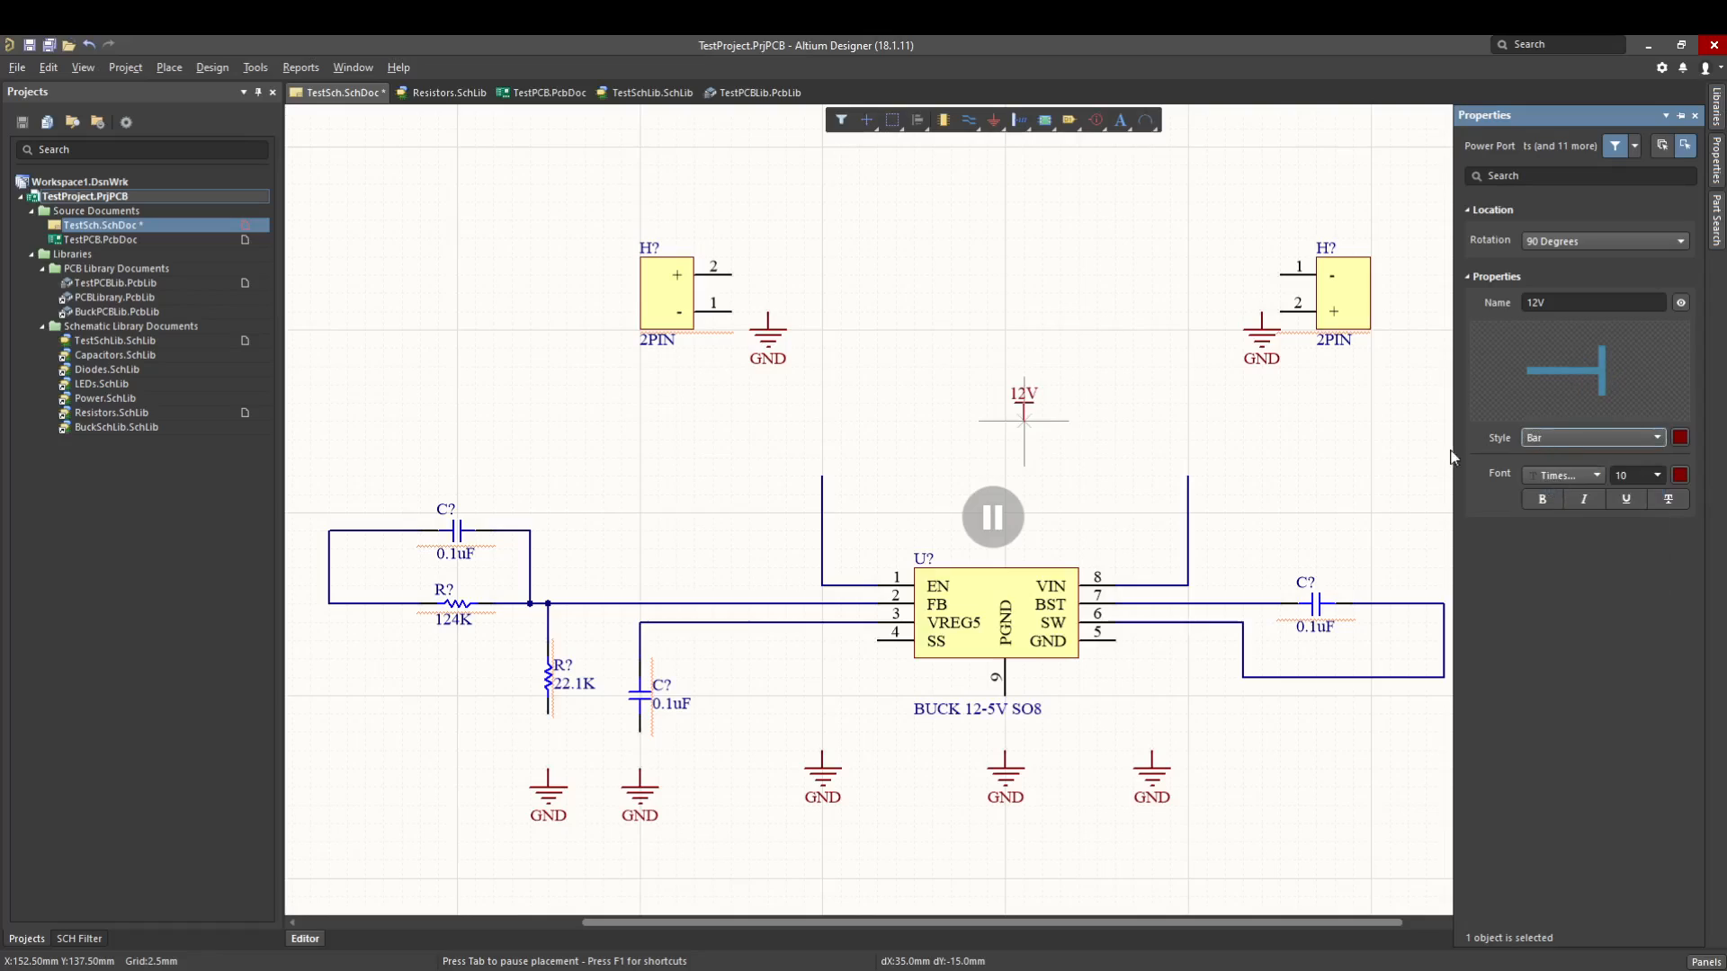
- Place 12V power ports beside the left header's pin 2 and on the upper ends of the EN and VIN wires
left_click(994, 520)
left_click(769, 280)
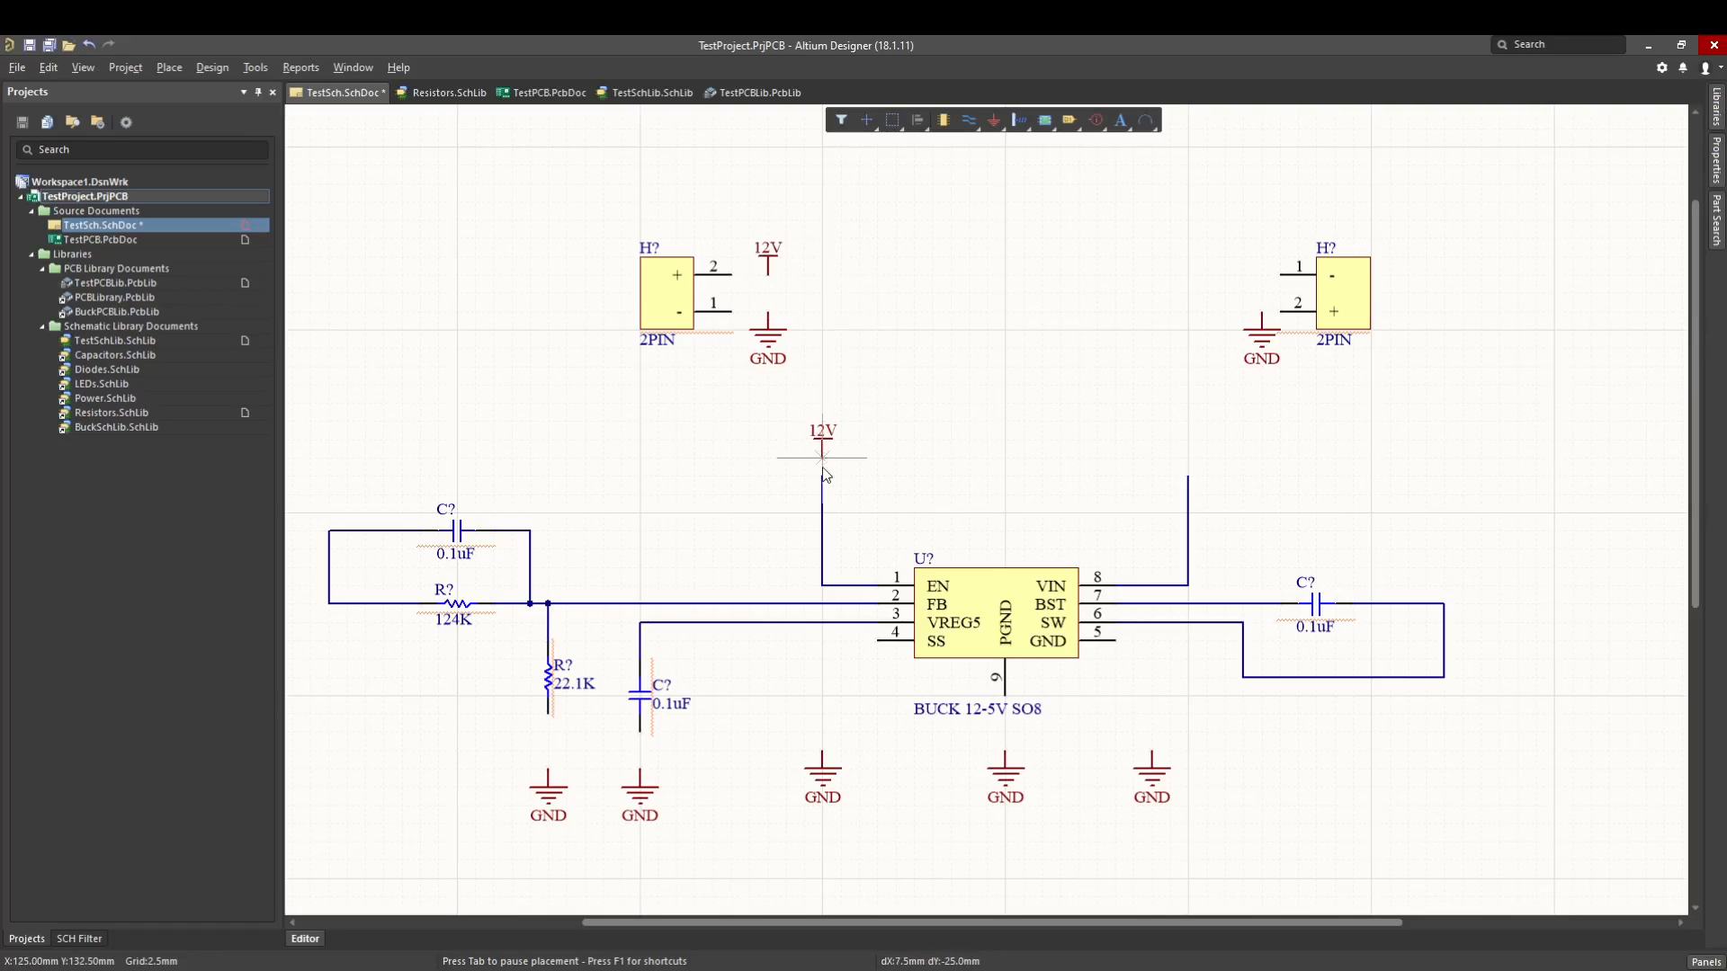
left_click(824, 470)
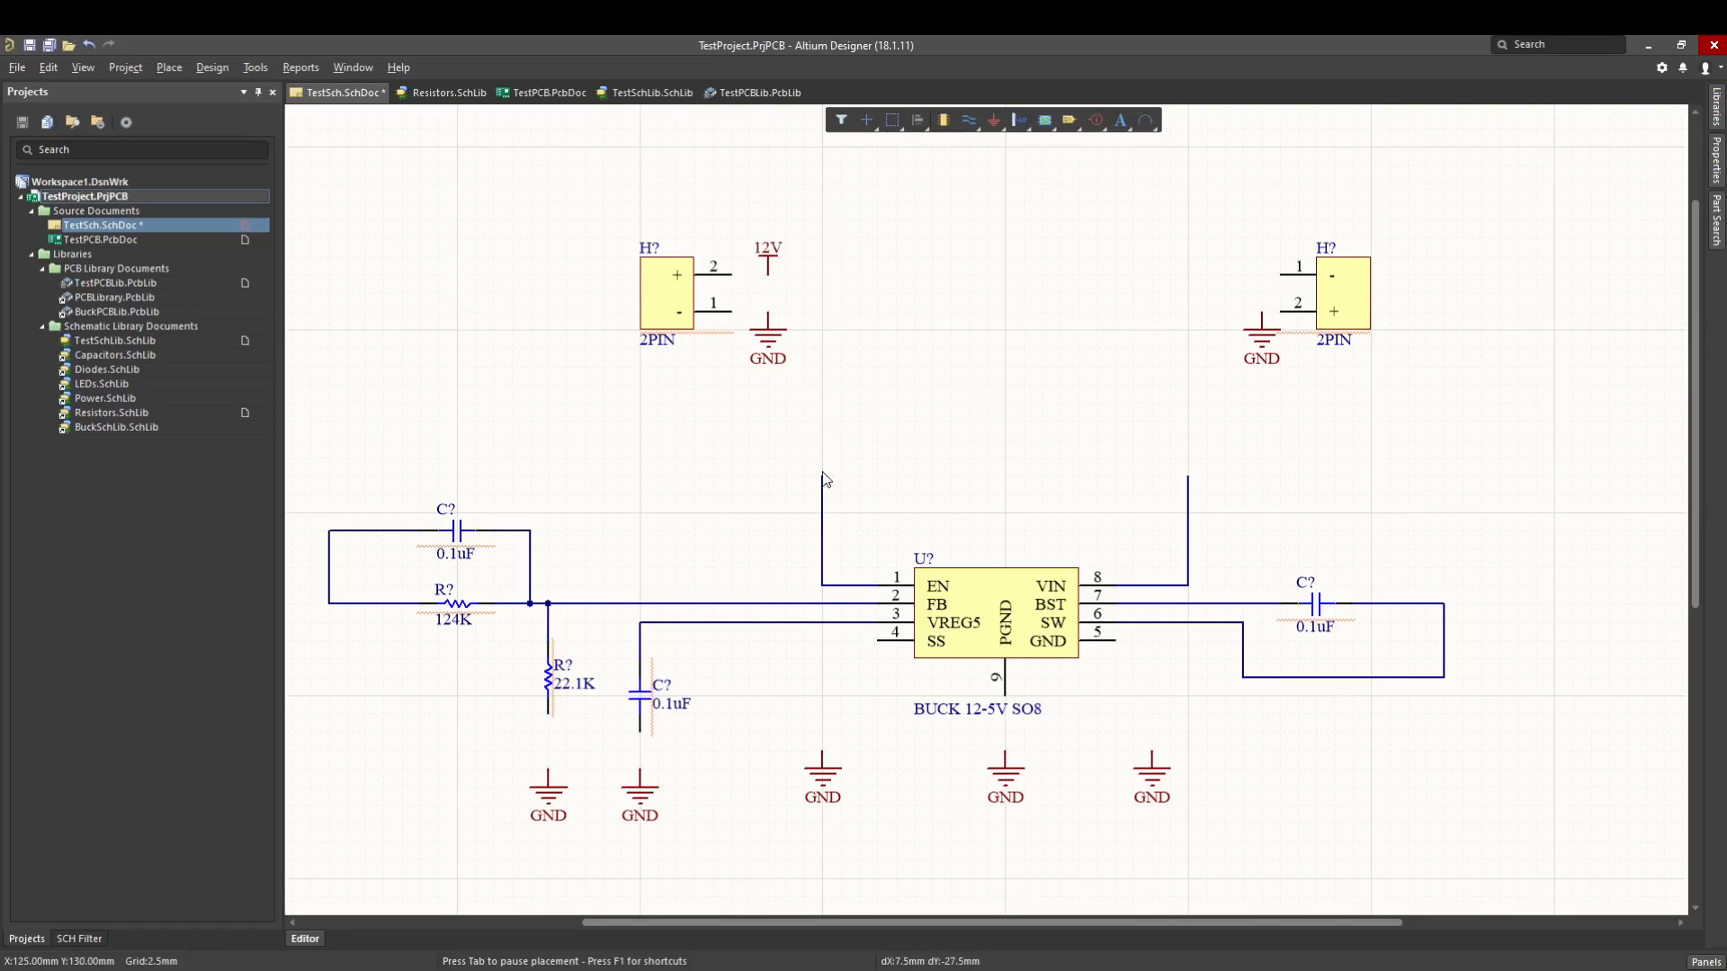
left_click(1189, 462)
- Name the next power port 5V, place it beside the right header's pin 1 and finish placing ports
key("Tab")
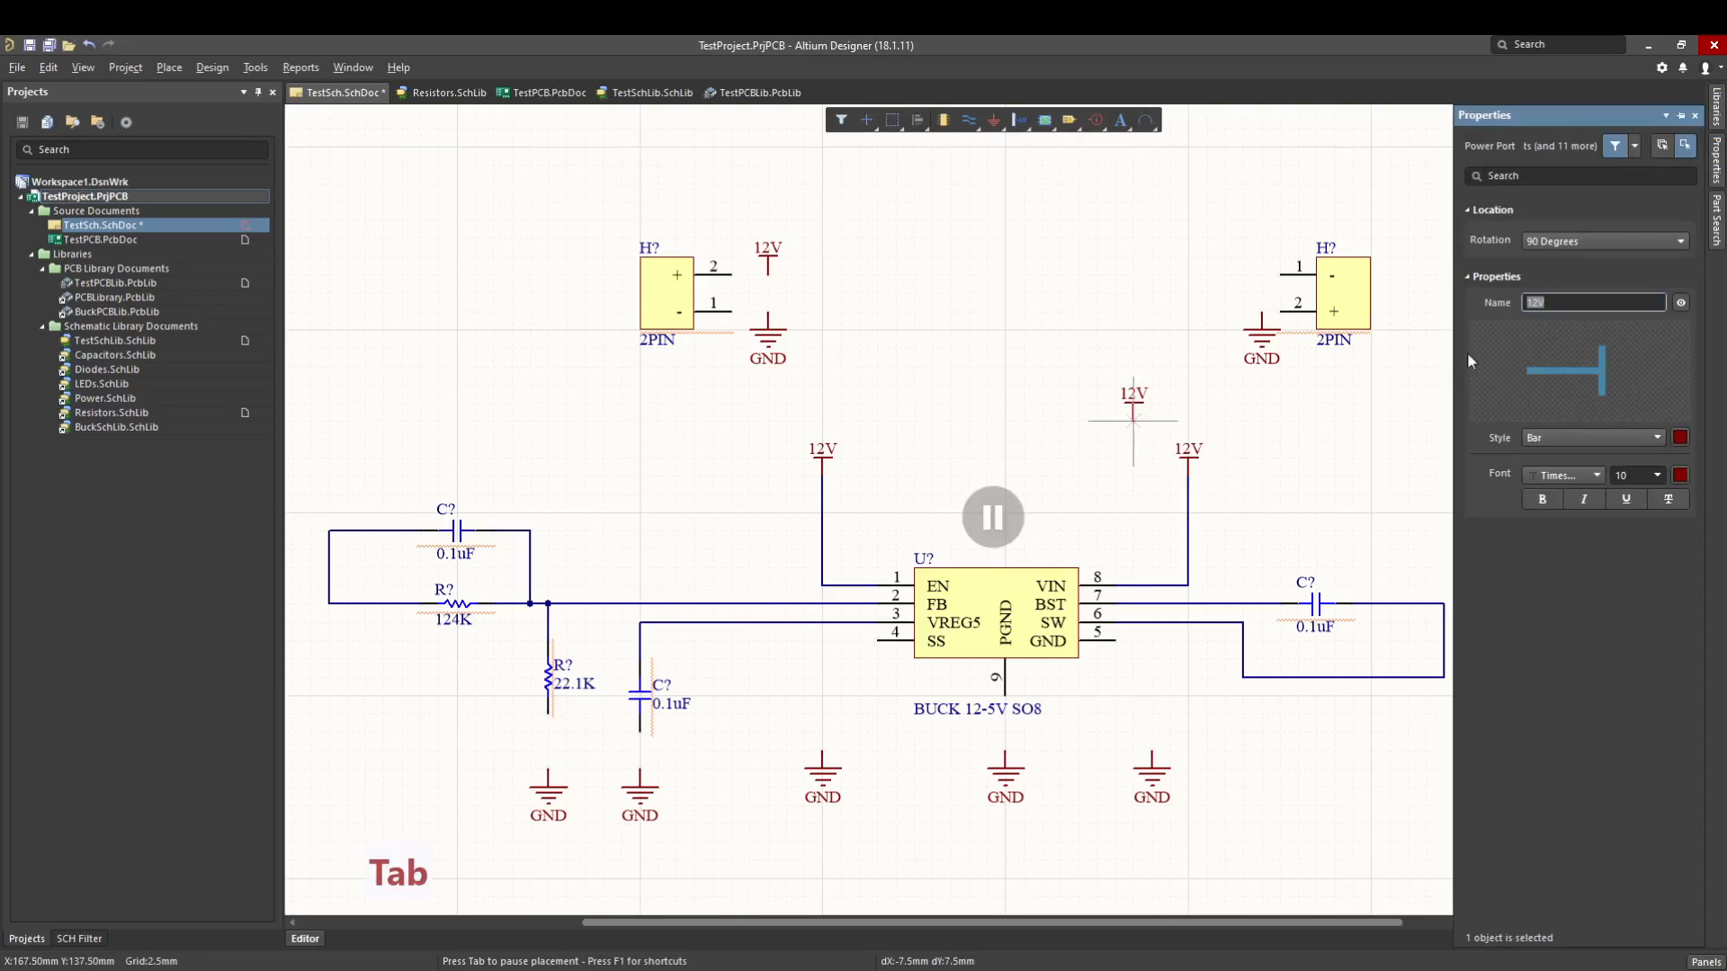
type("5V")
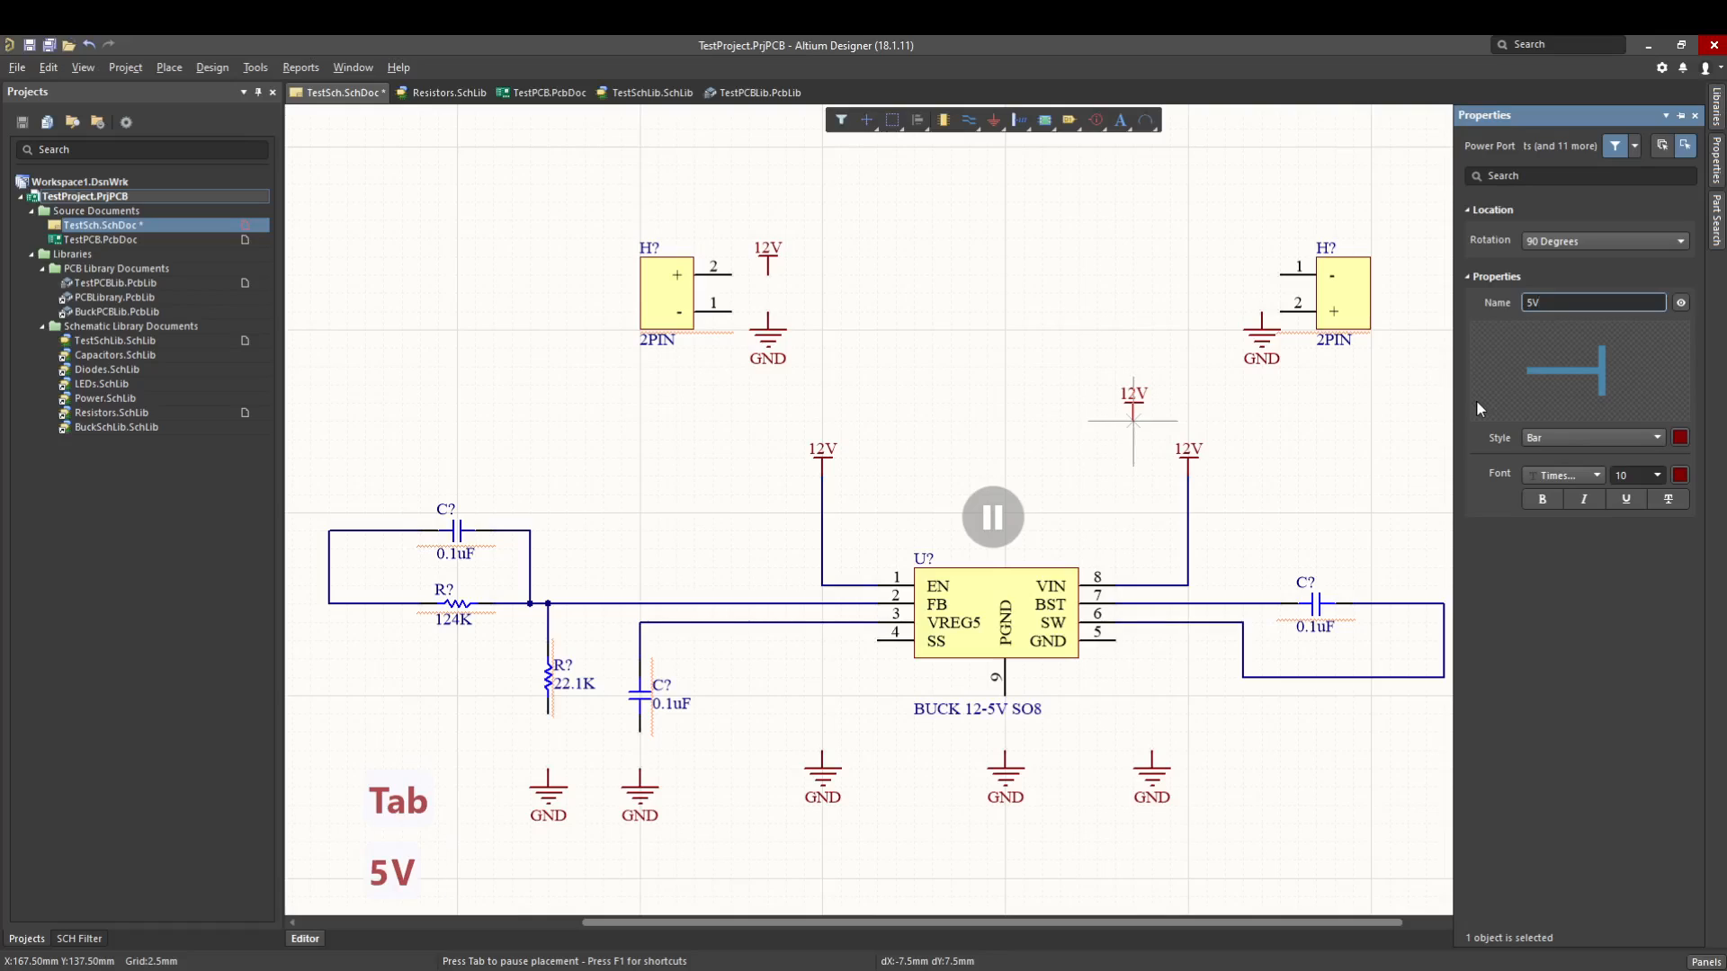
key("Return")
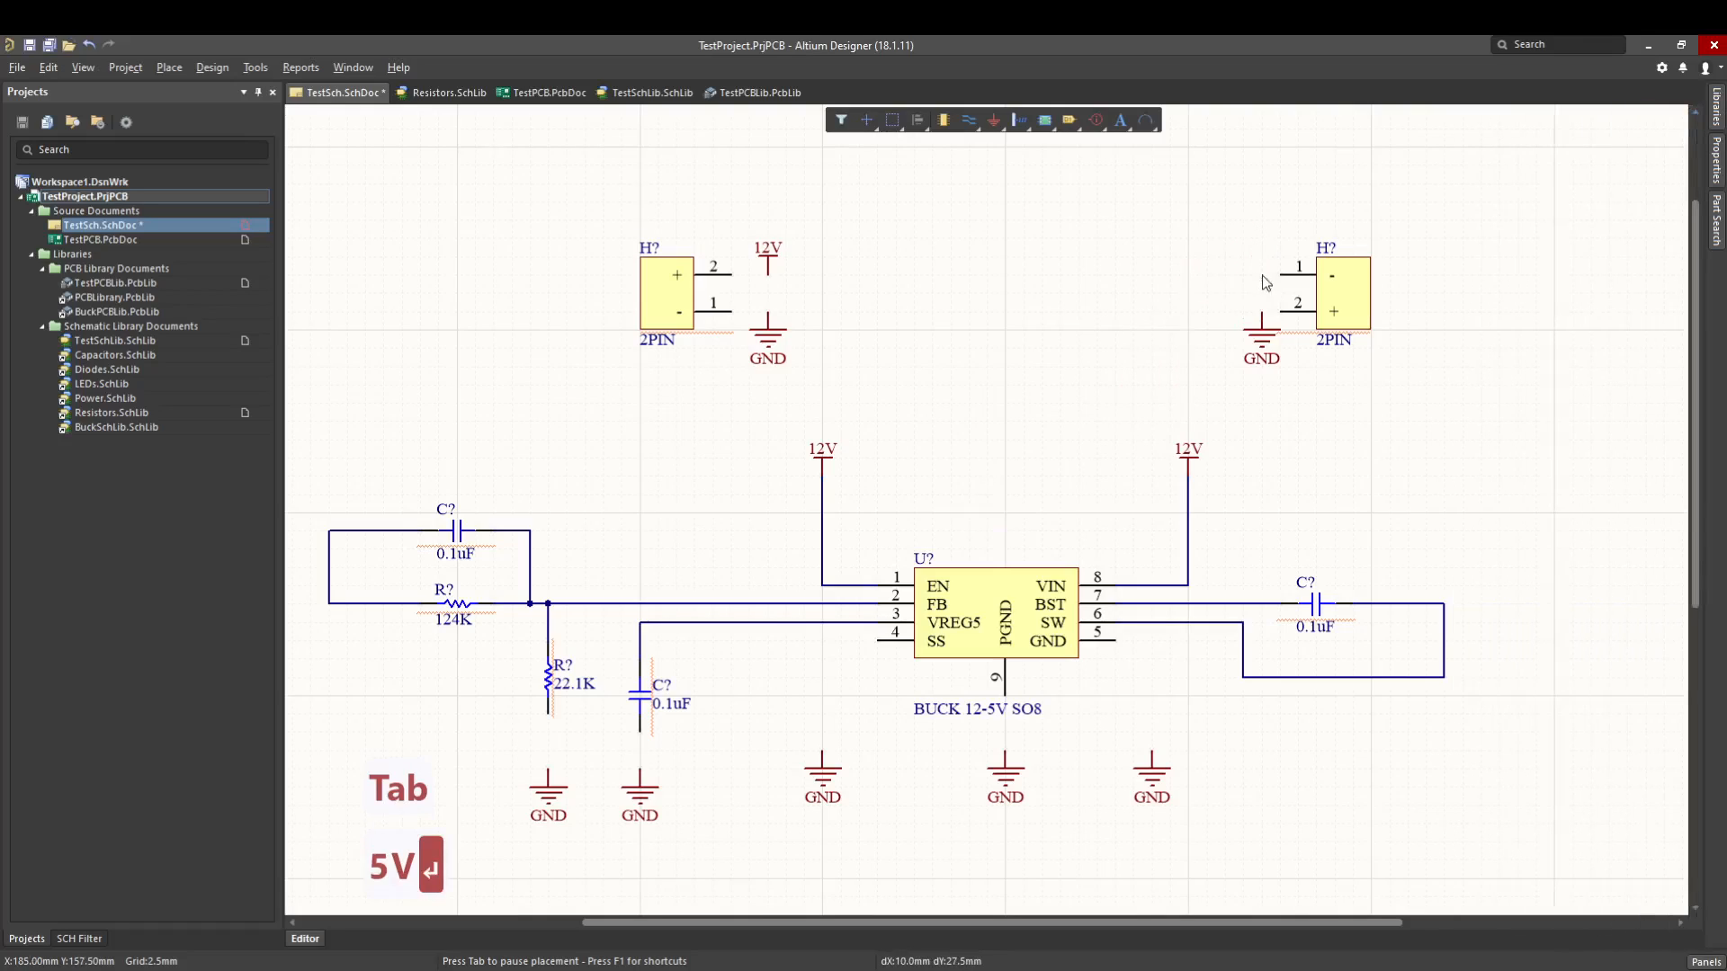
left_click(1264, 279)
key("Escape")
key("Escape")
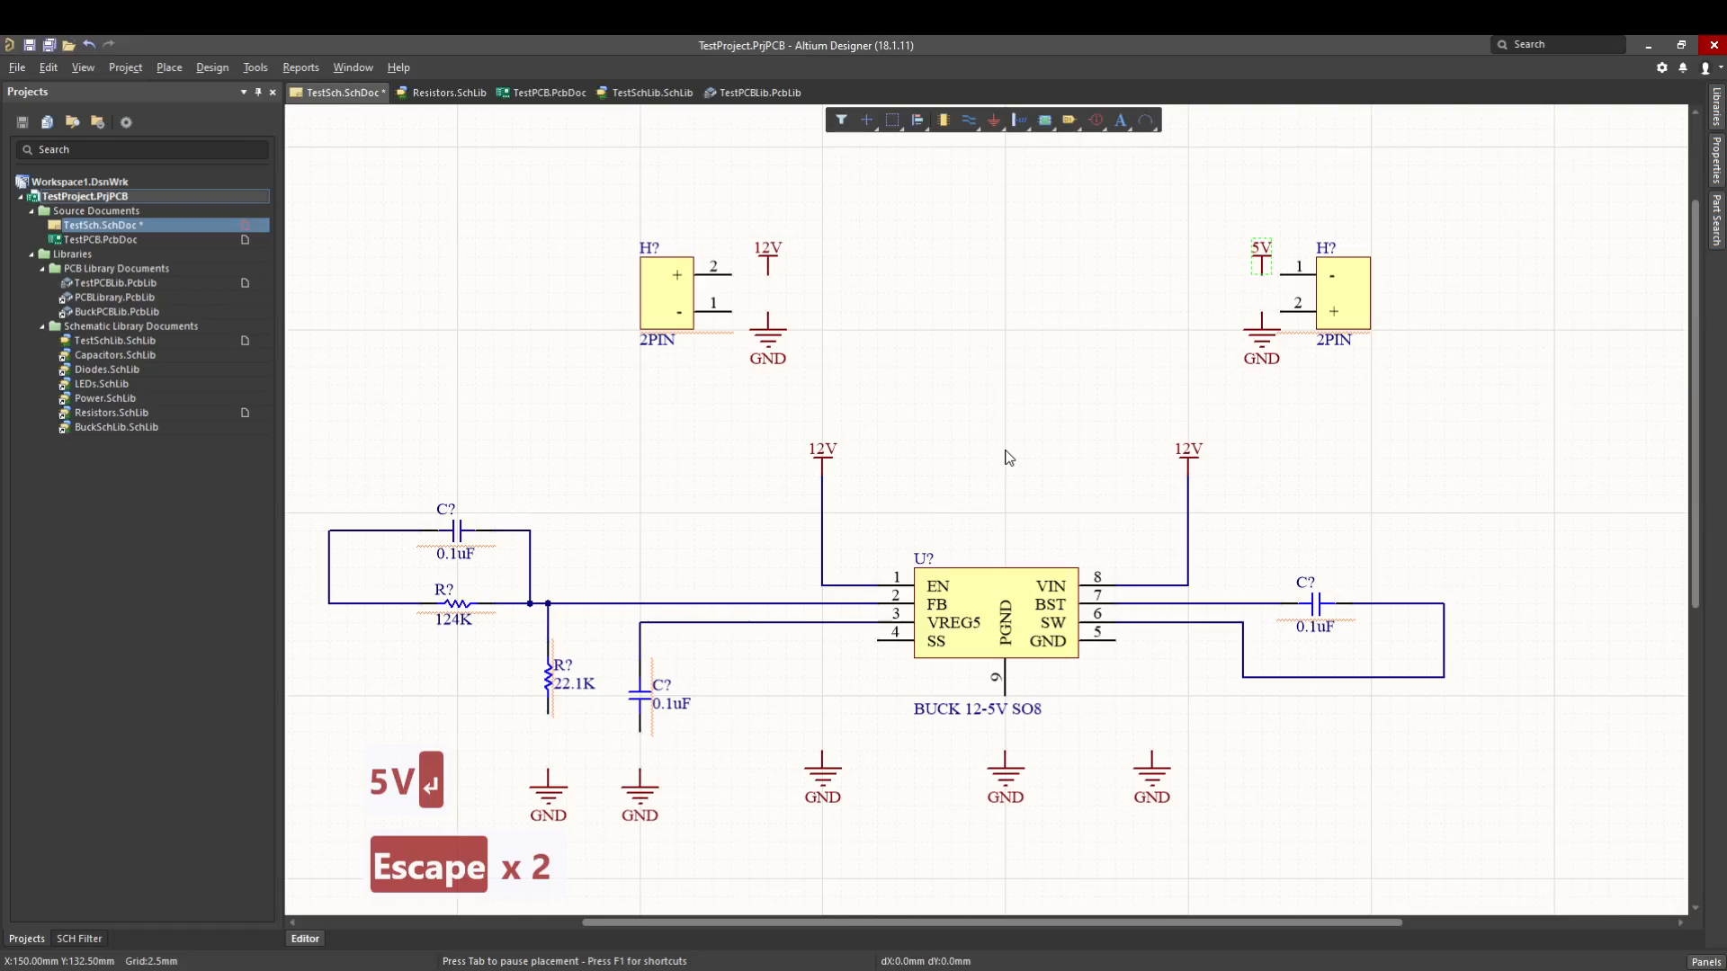
- Move the 12V power port above the VIN pin down by about 2.5 mm
right_click_drag(980, 490, 1006, 447)
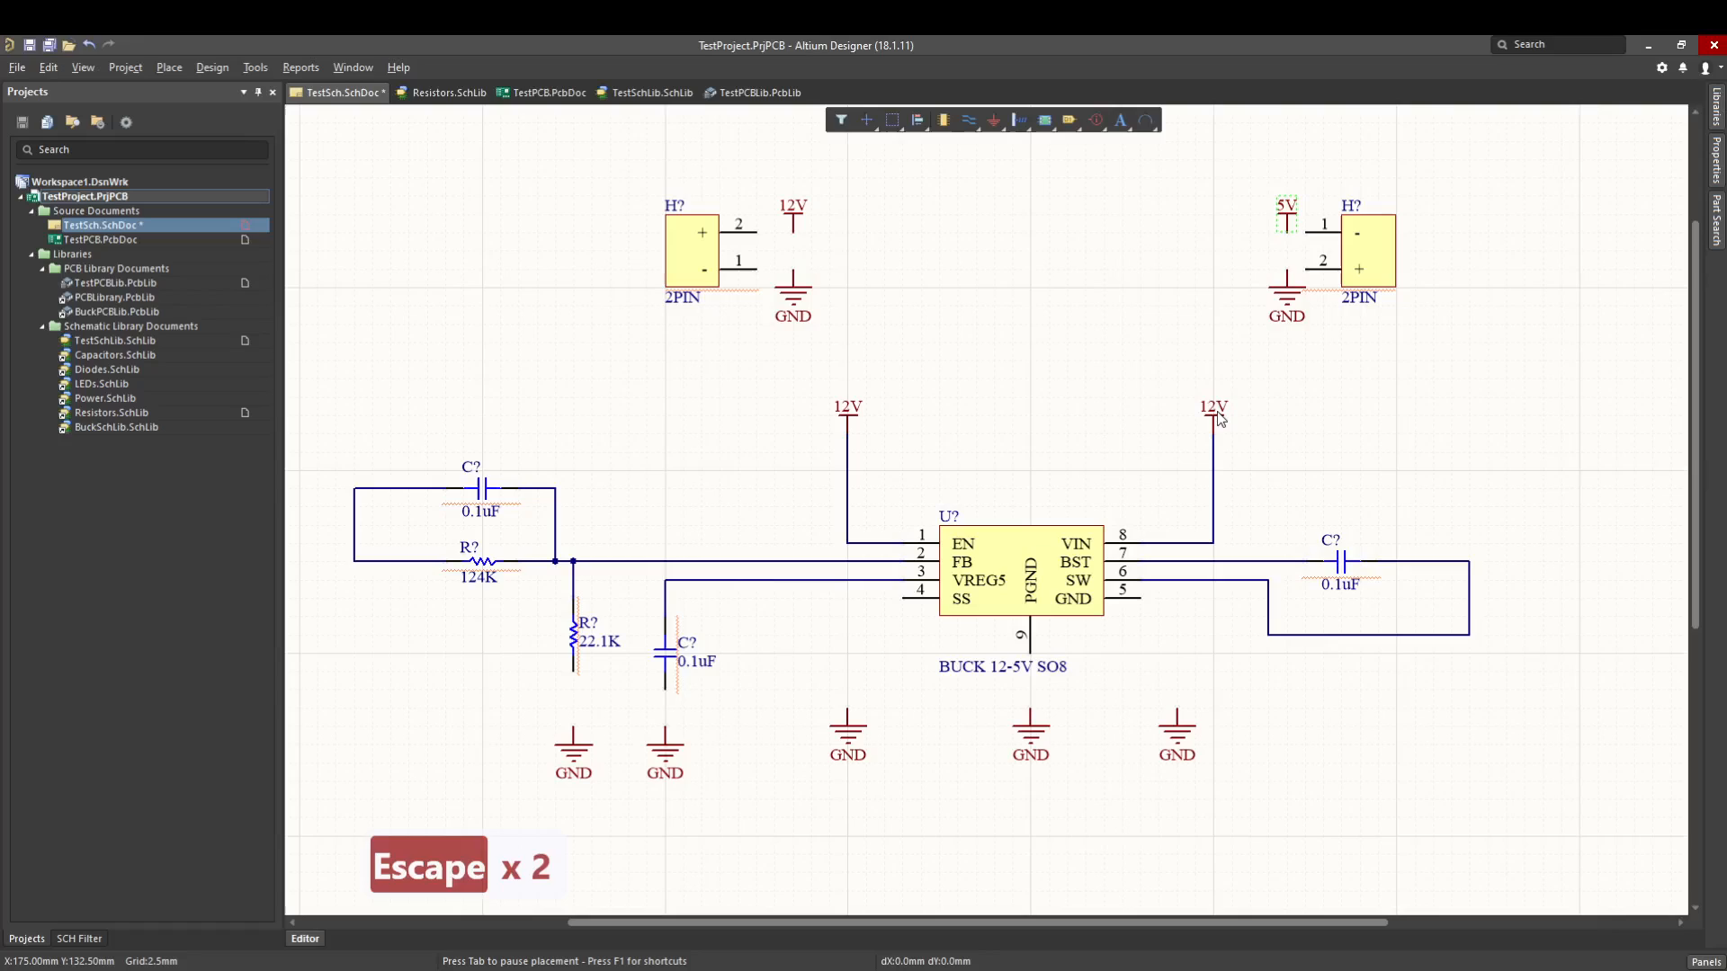
scroll(1222, 440, "up", 2, "ctrl")
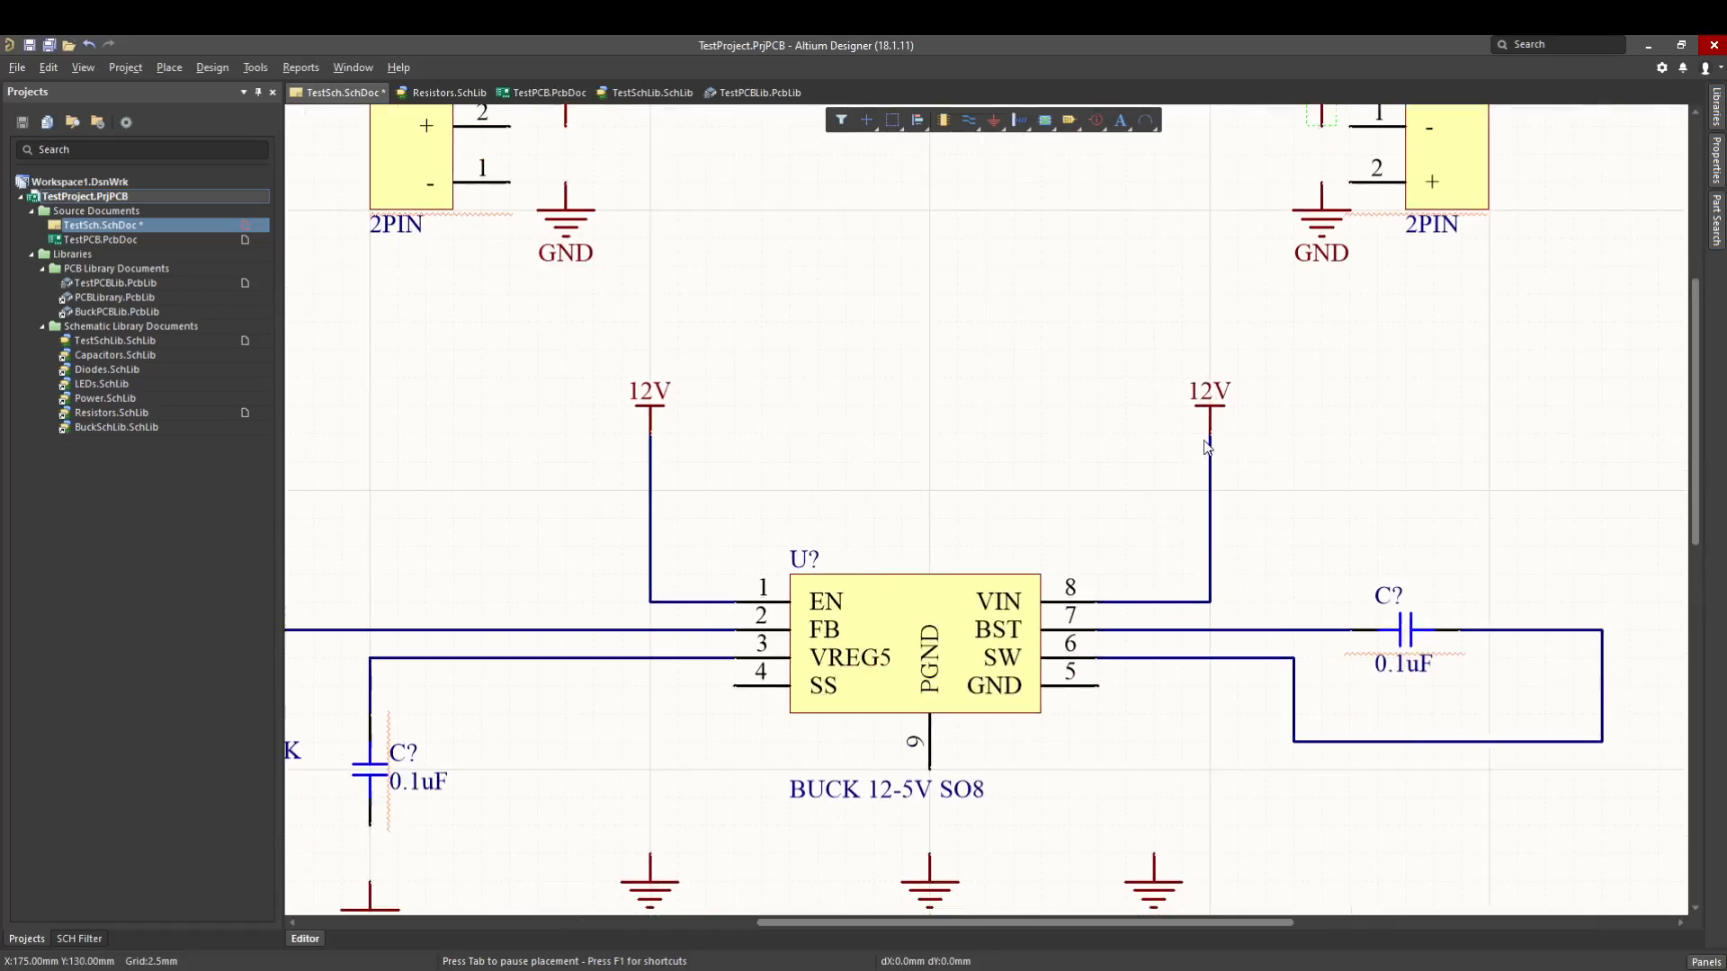
mouse_move(1207, 447)
left_mouse_down()
mouse_move(1179, 428)
mouse_move(1236, 428)
mouse_move(1184, 459)
mouse_move(1206, 457)
left_mouse_up()
- Wire the lower ends of the 22.1K resistor and the vertical 0.1uF capacitor to the GND ports beneath them
right_click_drag(1069, 477, 1188, 347)
scroll(1162, 416, "down", 1, "ctrl")
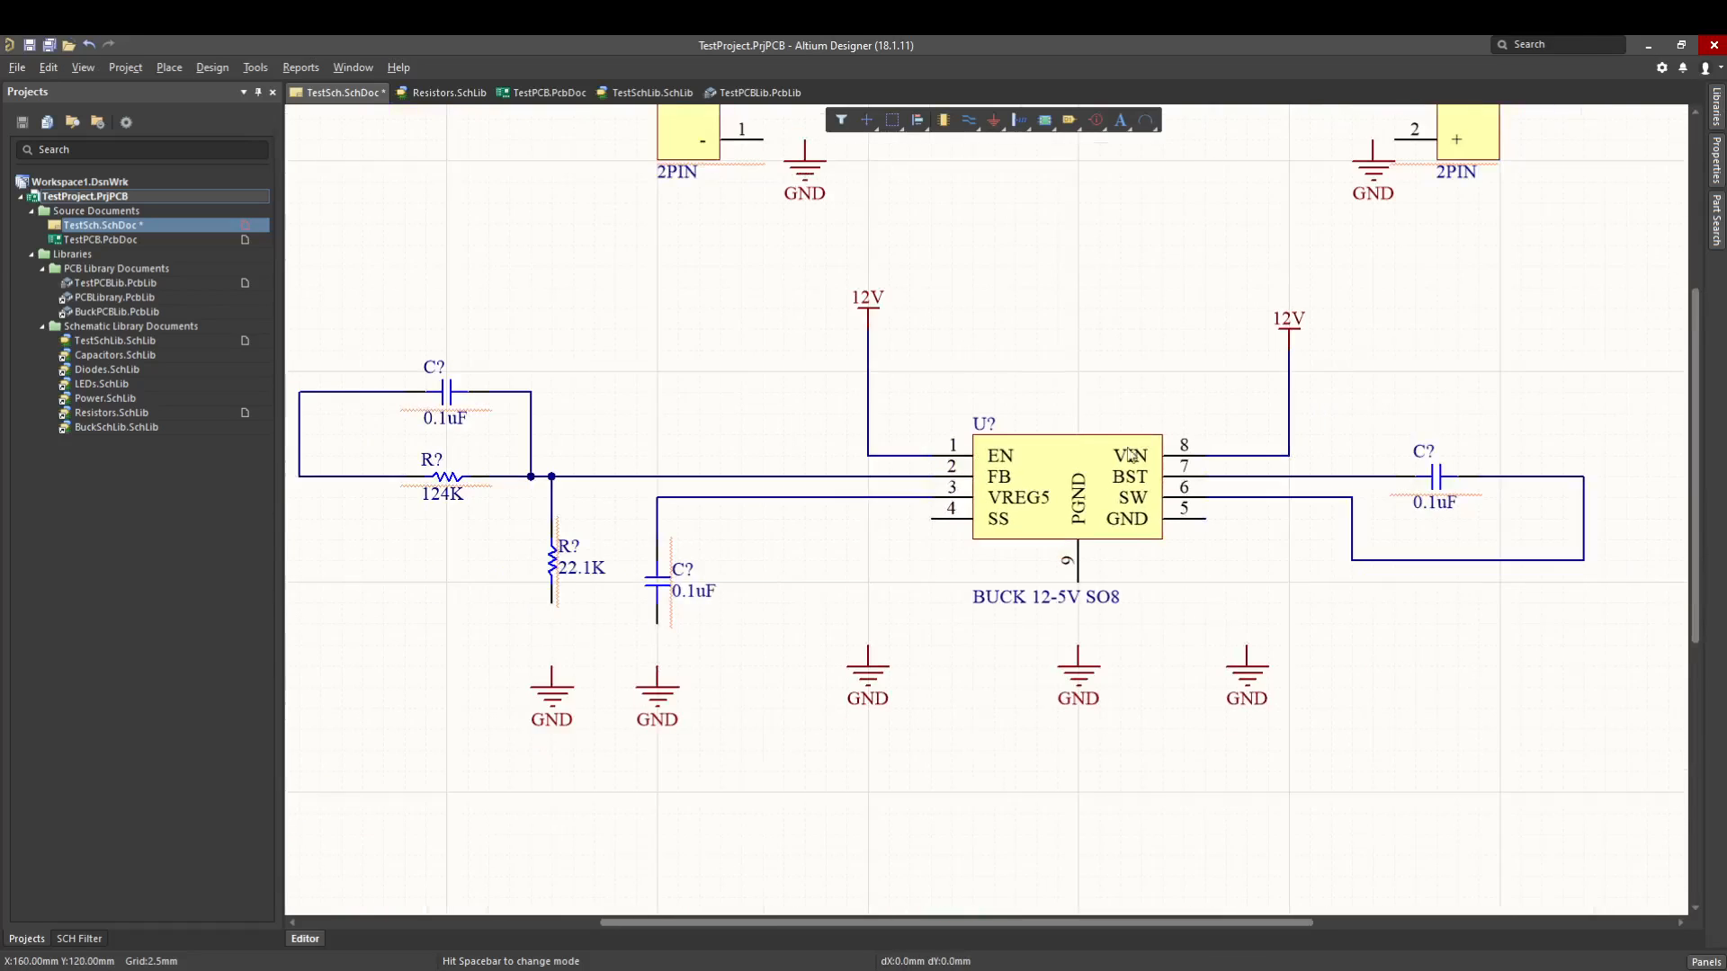
right_click_drag(1131, 455, 1048, 520)
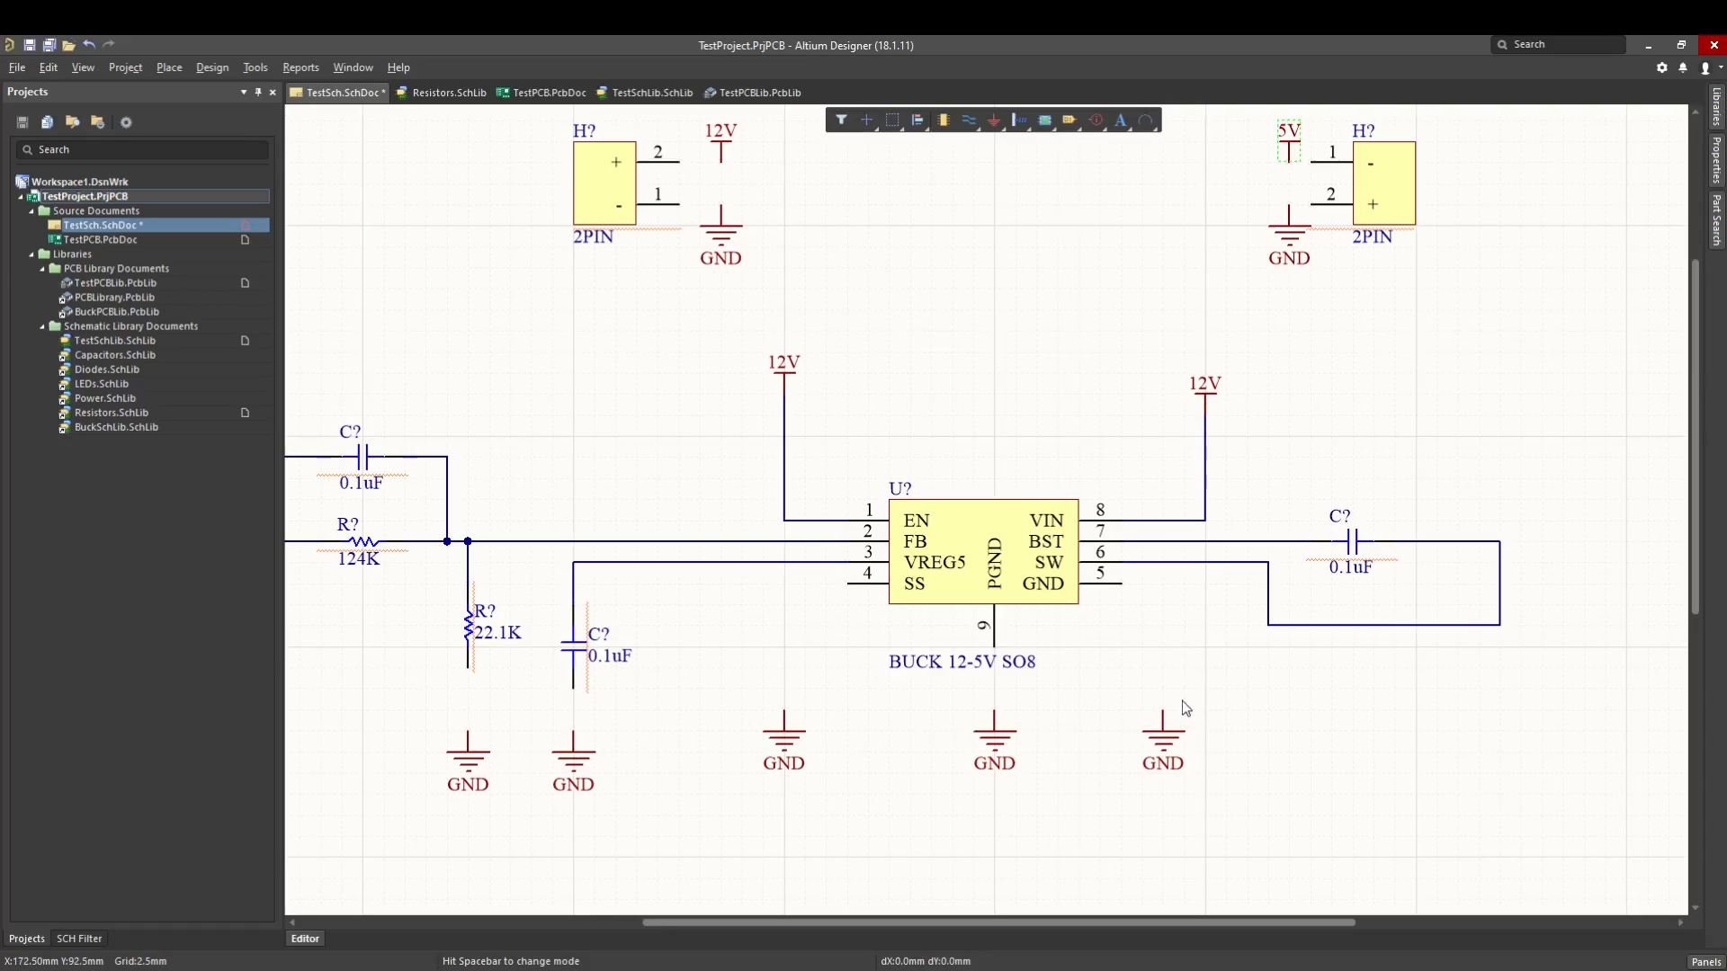
key("p")
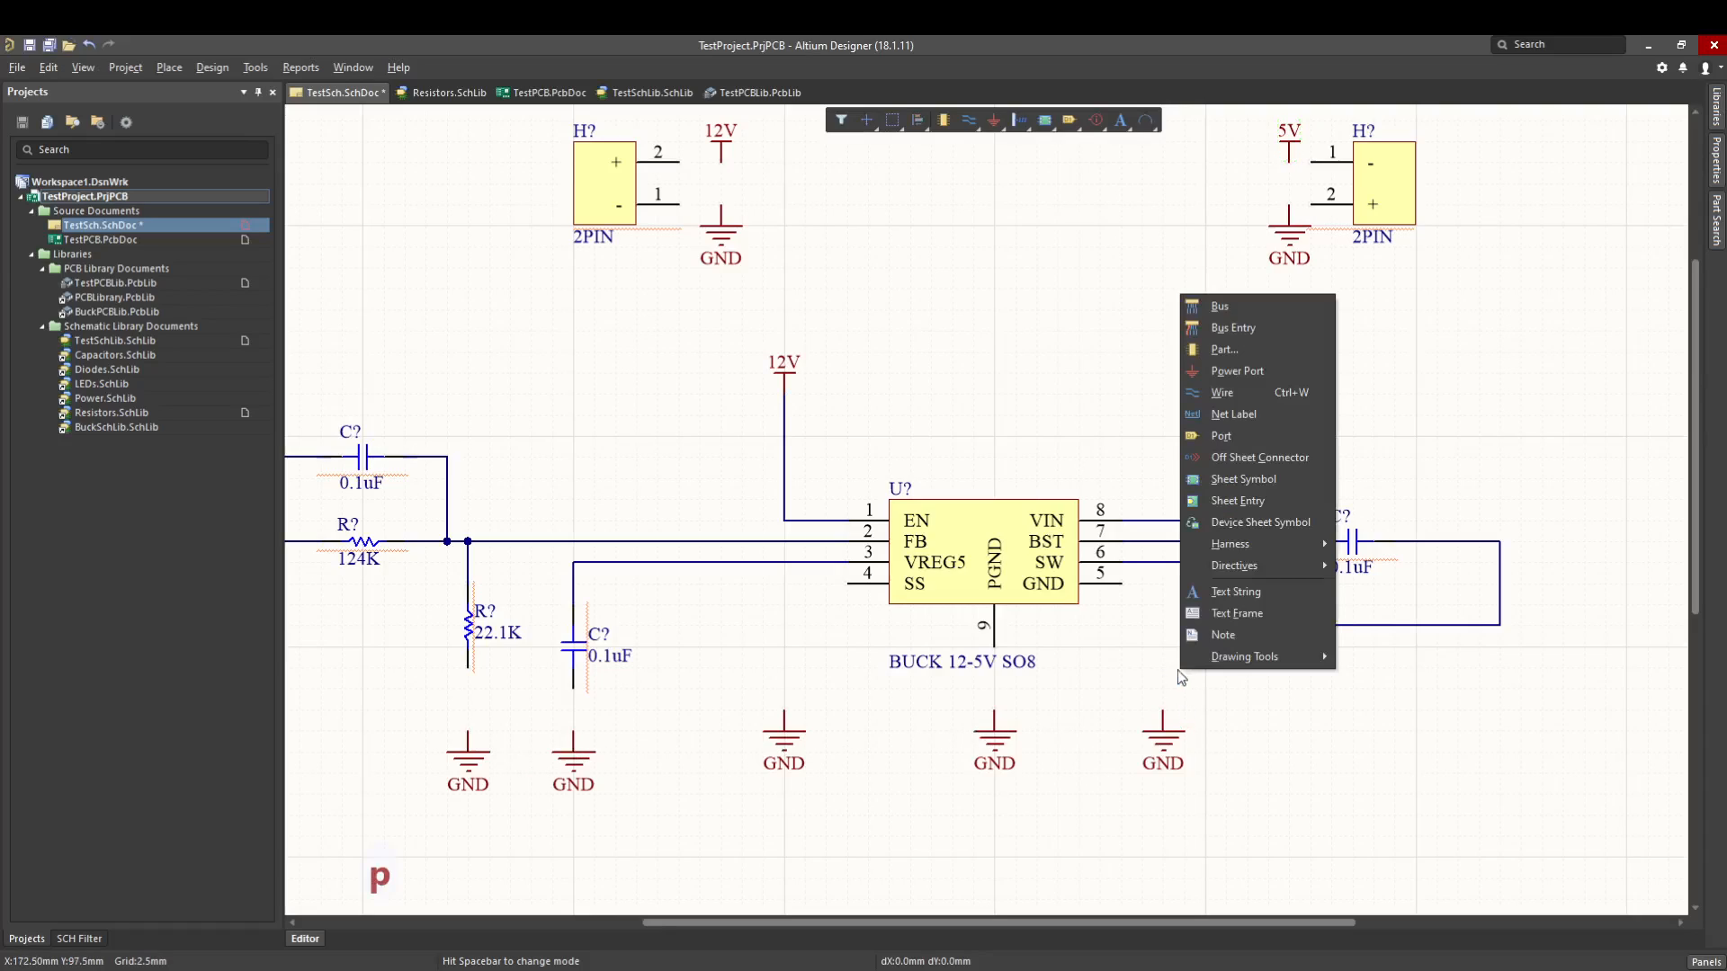
key("w")
left_click(468, 671)
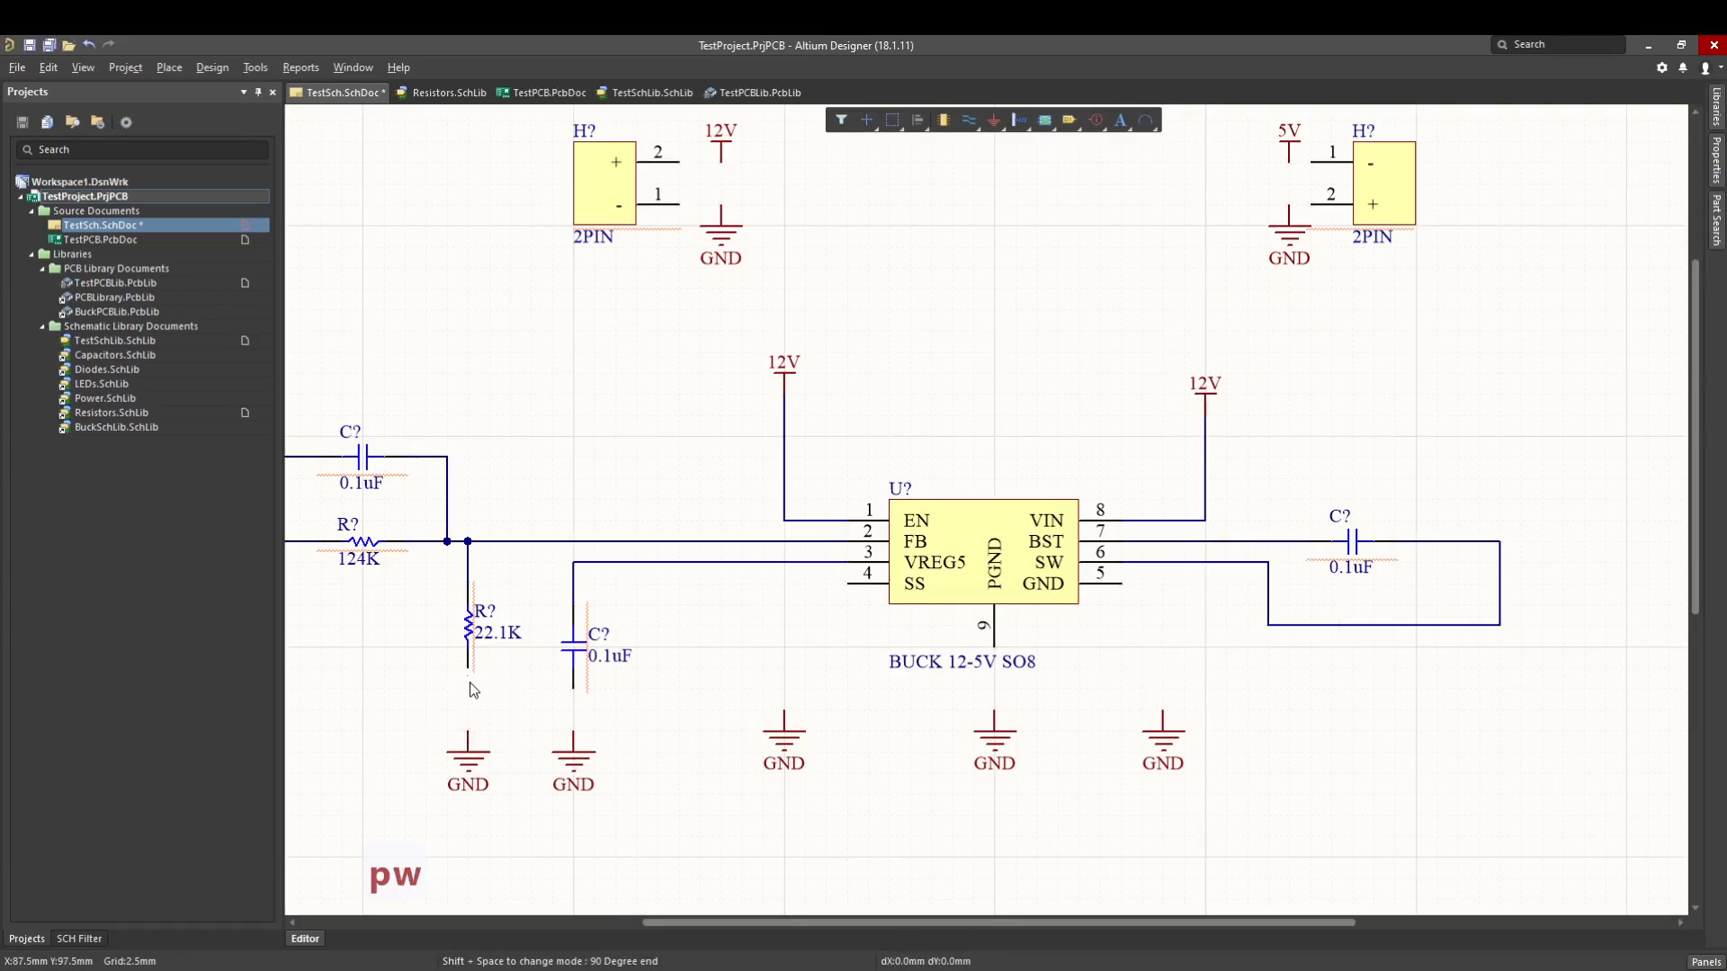
left_click(468, 734)
left_click(573, 688)
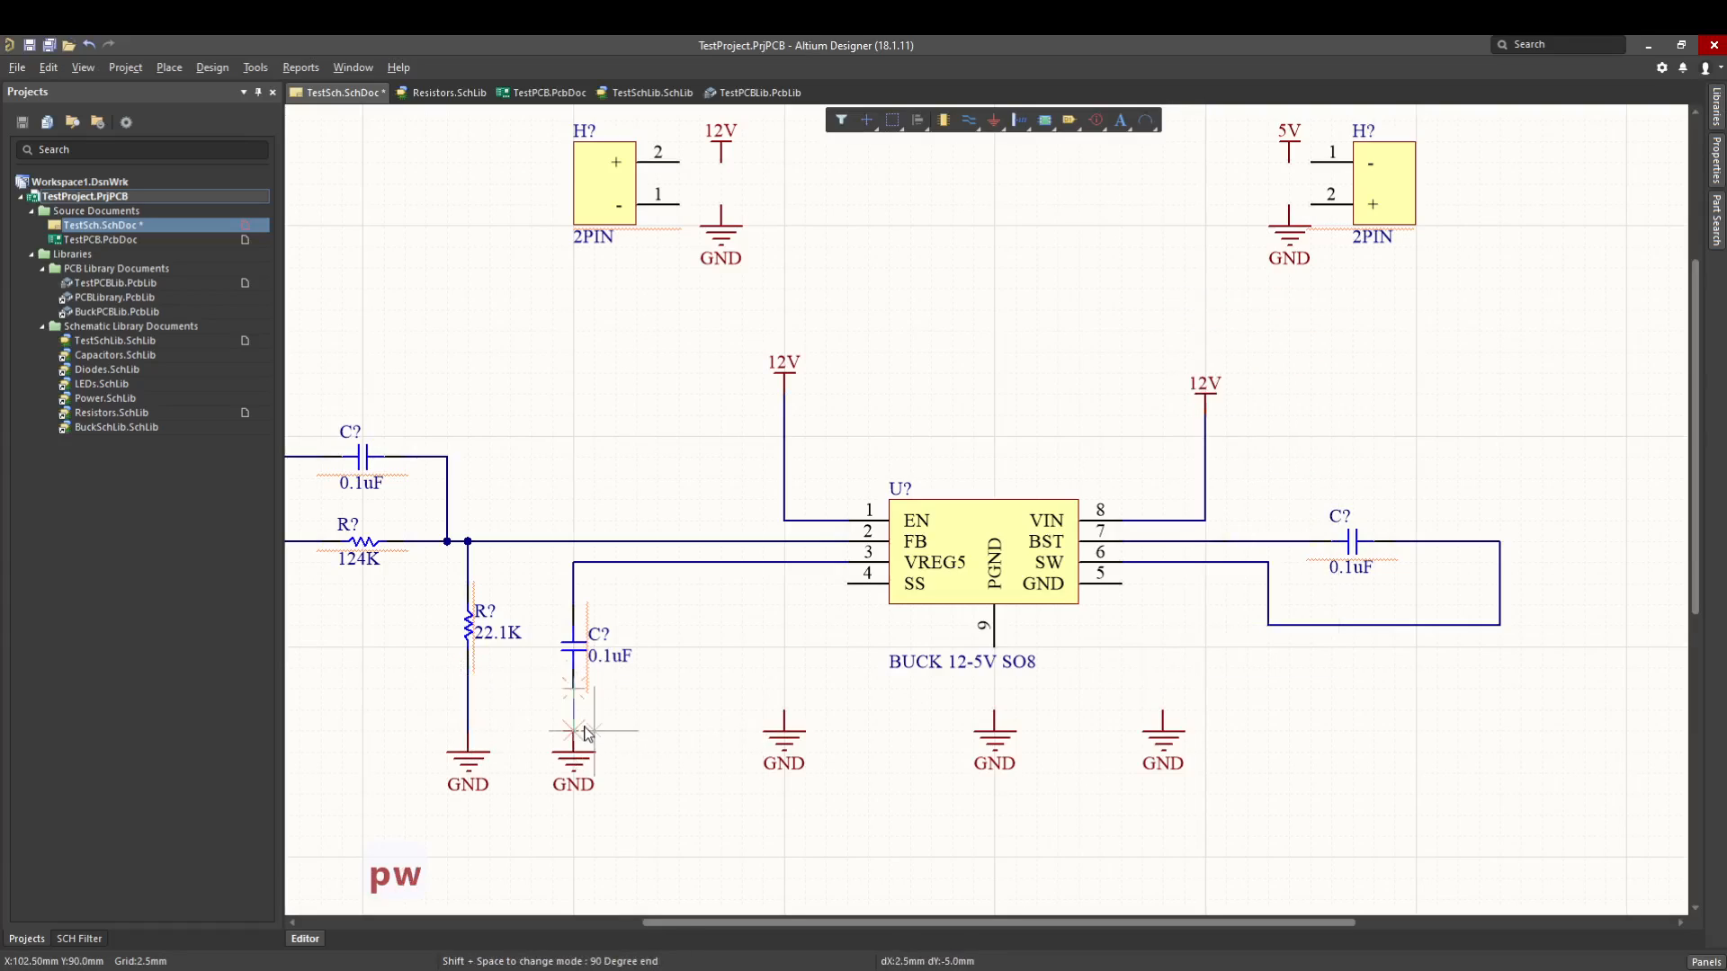
left_click(572, 734)
- Wire the converter's SS and PGND pins down to the two nearest GND ports below them
left_click(784, 711)
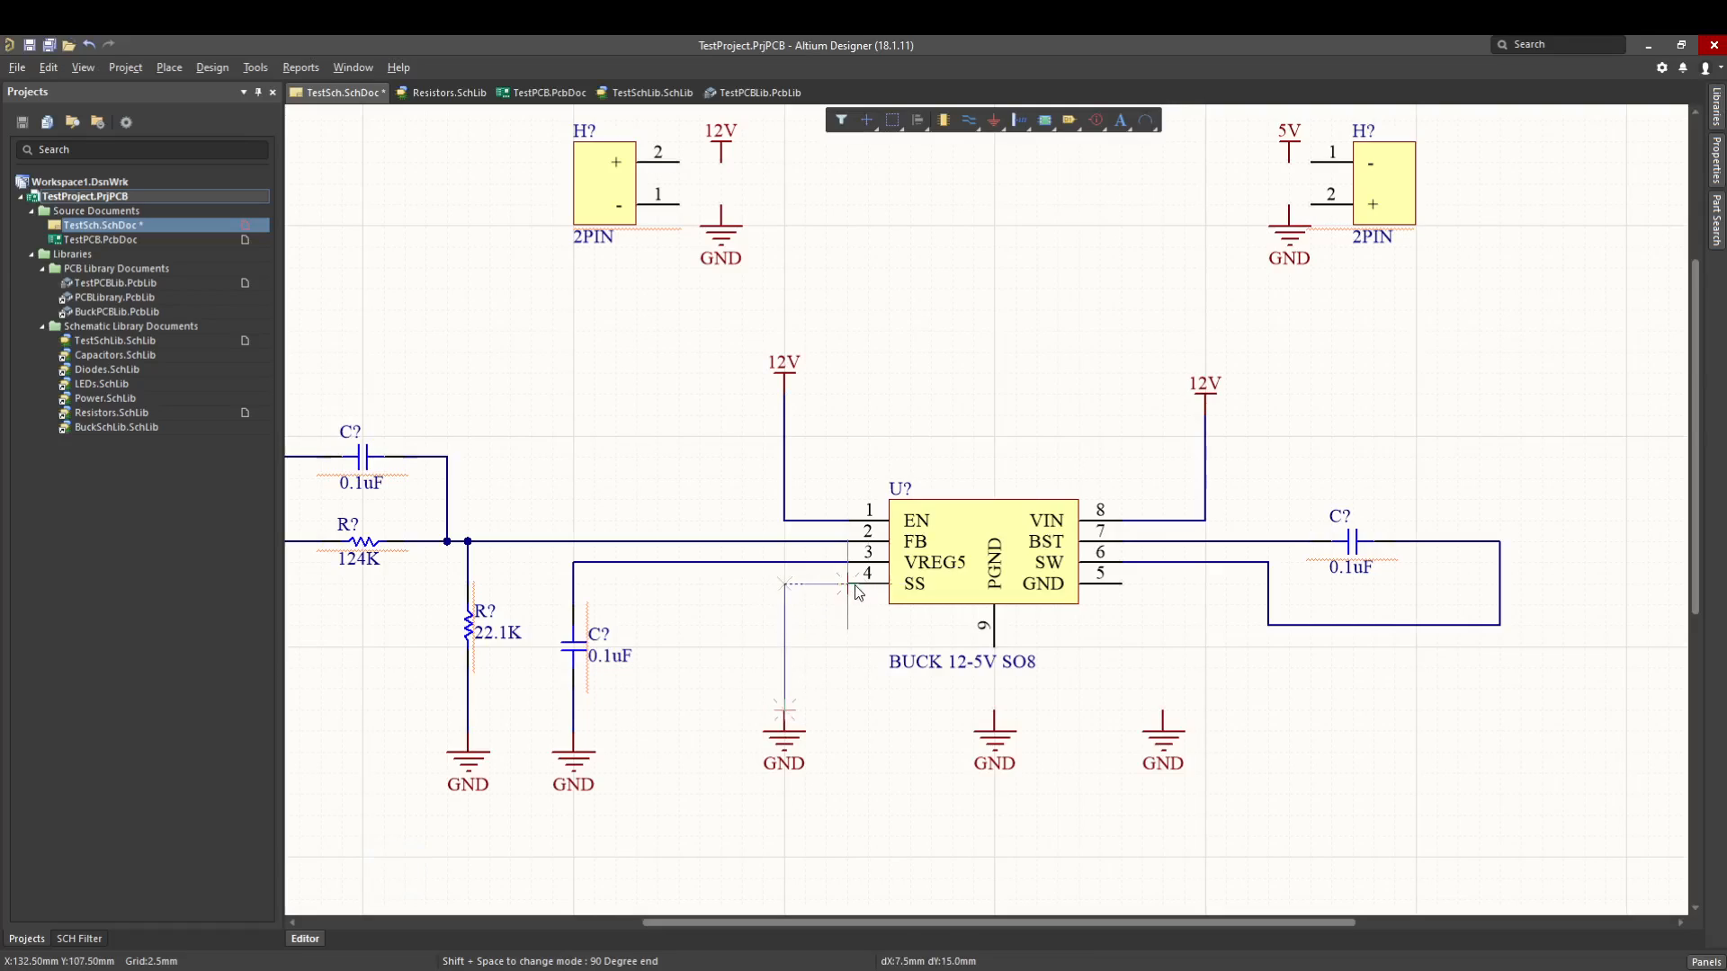
left_click(849, 583)
left_click(994, 715)
left_click(994, 646)
- Wire the left header's pins to its 12V and GND ports and the right header's pins to its 5V and GND ports
left_click(680, 163)
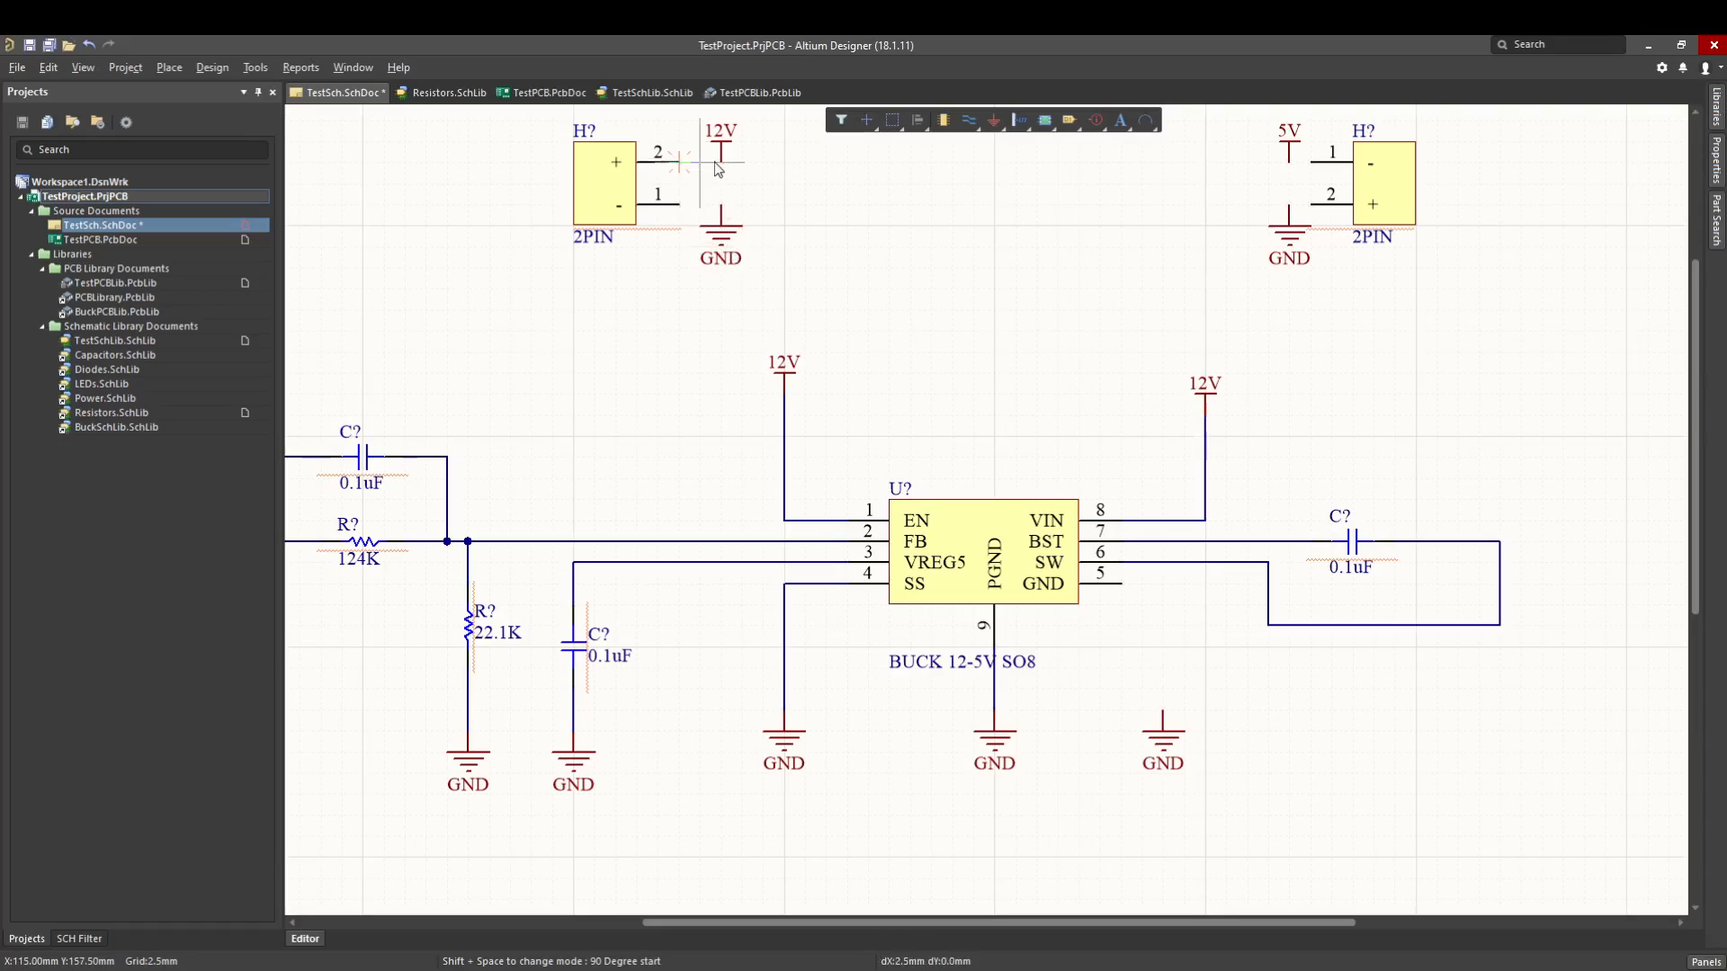
left_click(720, 163)
left_click(680, 205)
left_click(1310, 164)
left_click(1290, 164)
left_click(1290, 206)
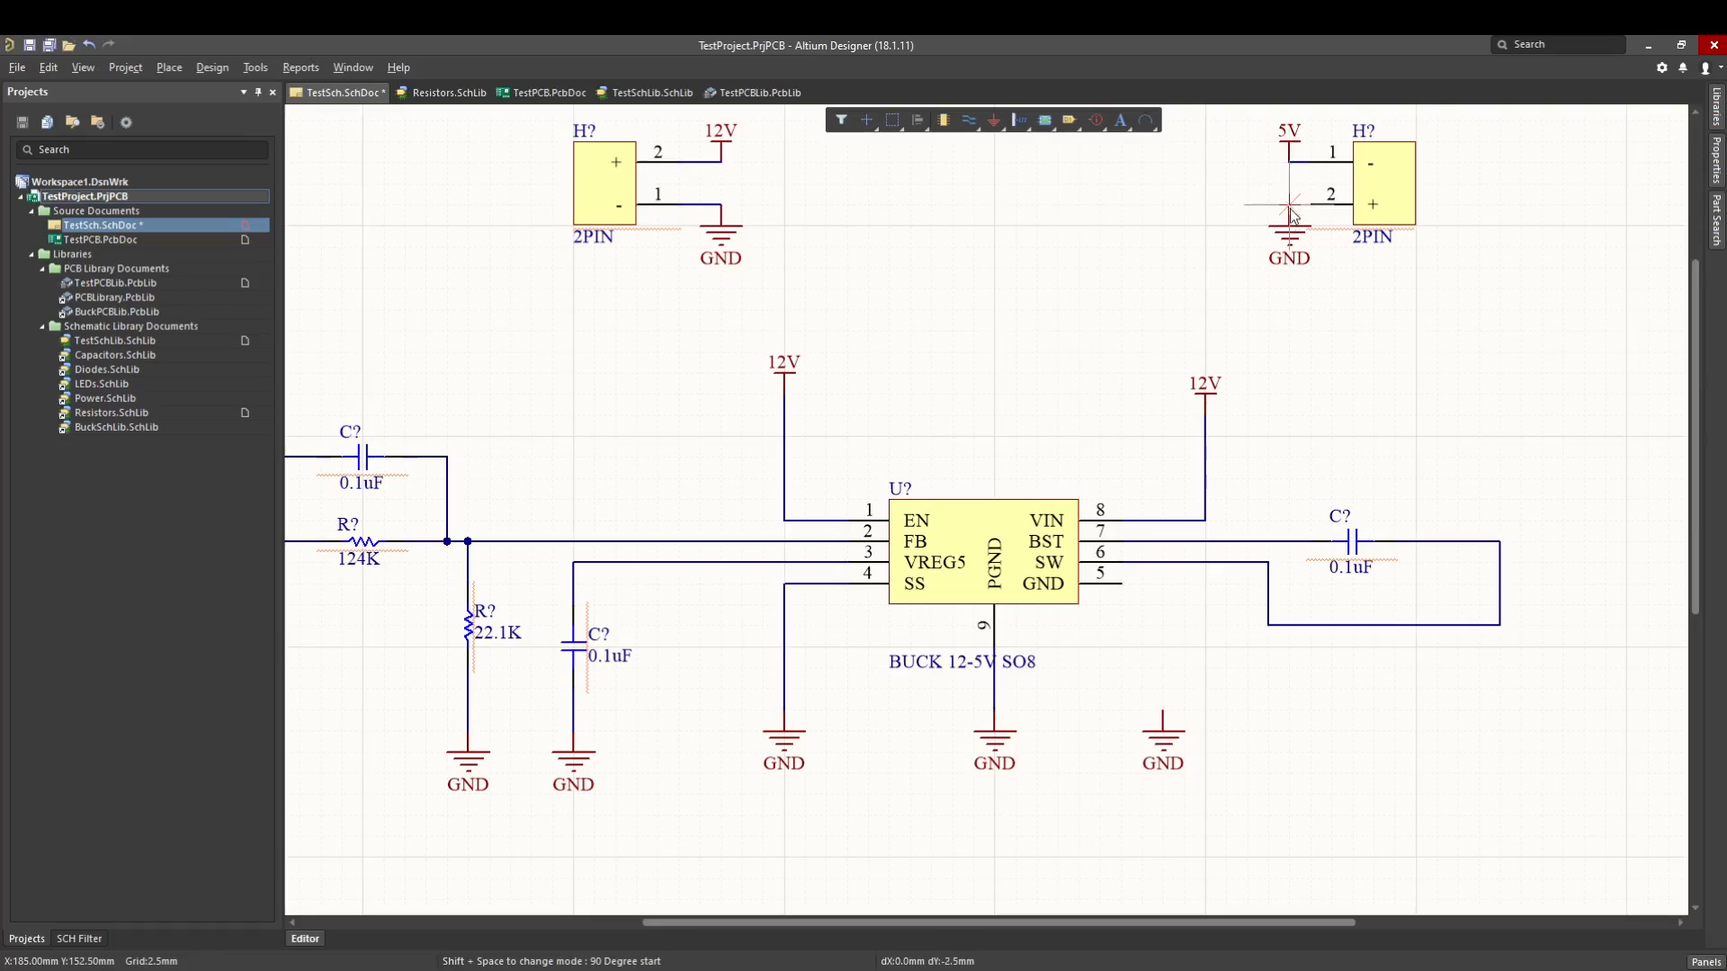
left_click(1311, 205)
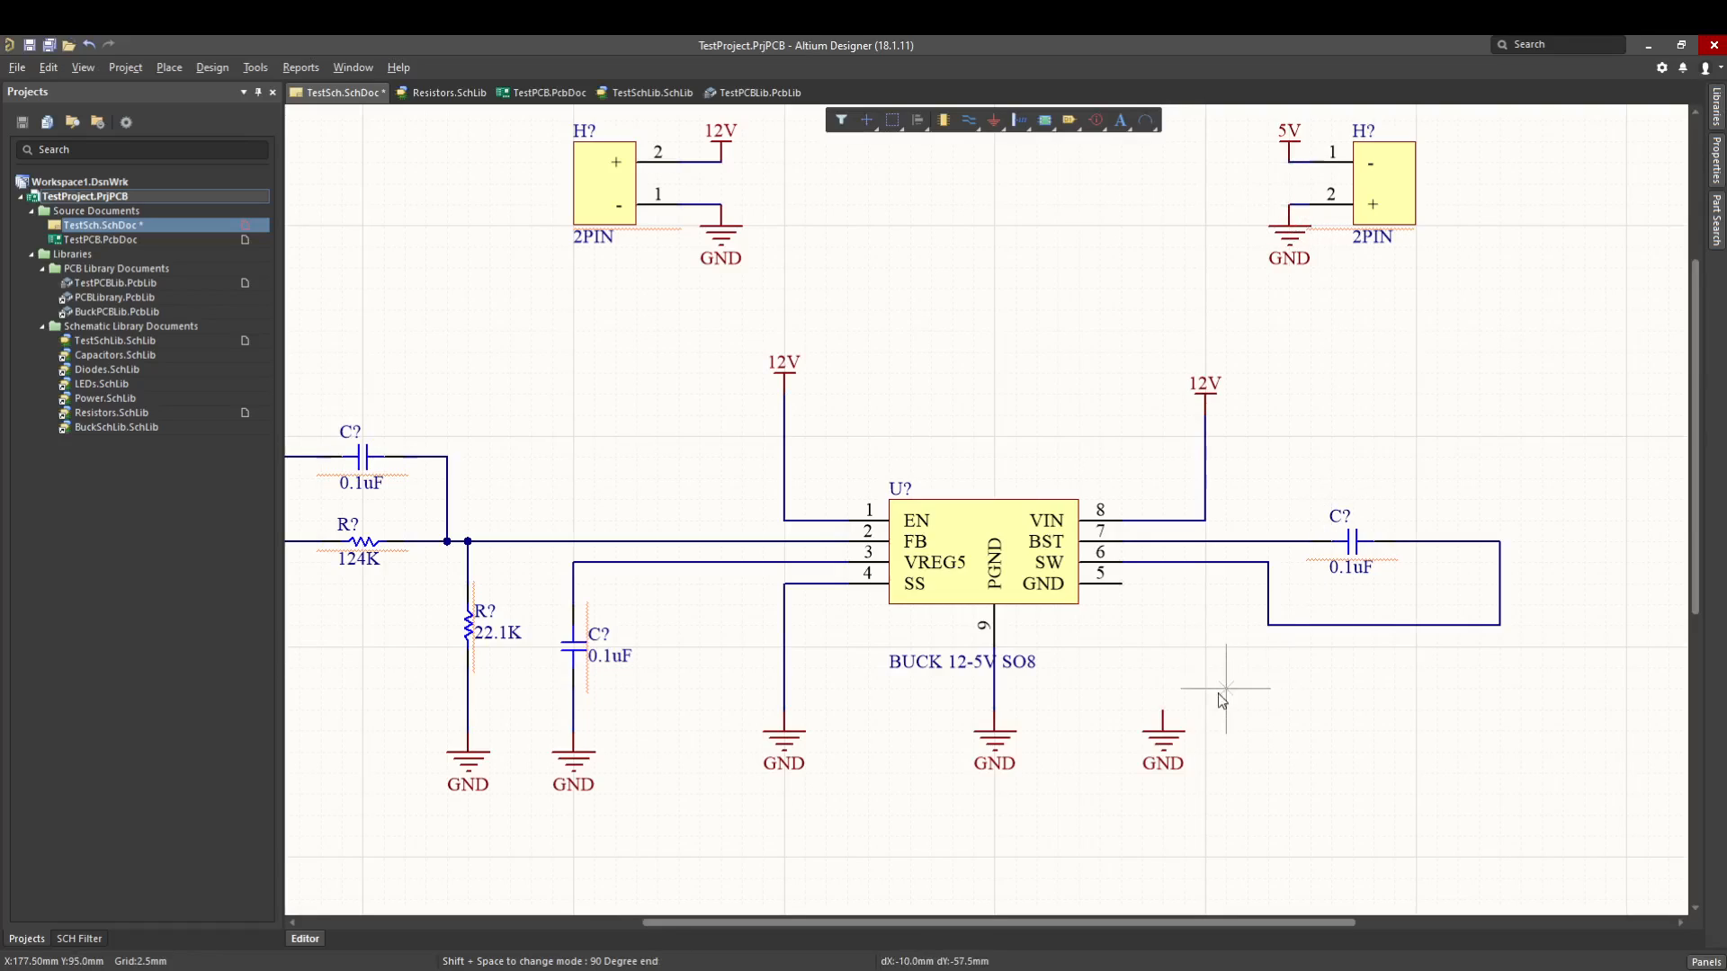
- Wire the converter's GND pin 5 to the remaining GND port and end wiring
left_click(1163, 710)
left_click(1122, 584)
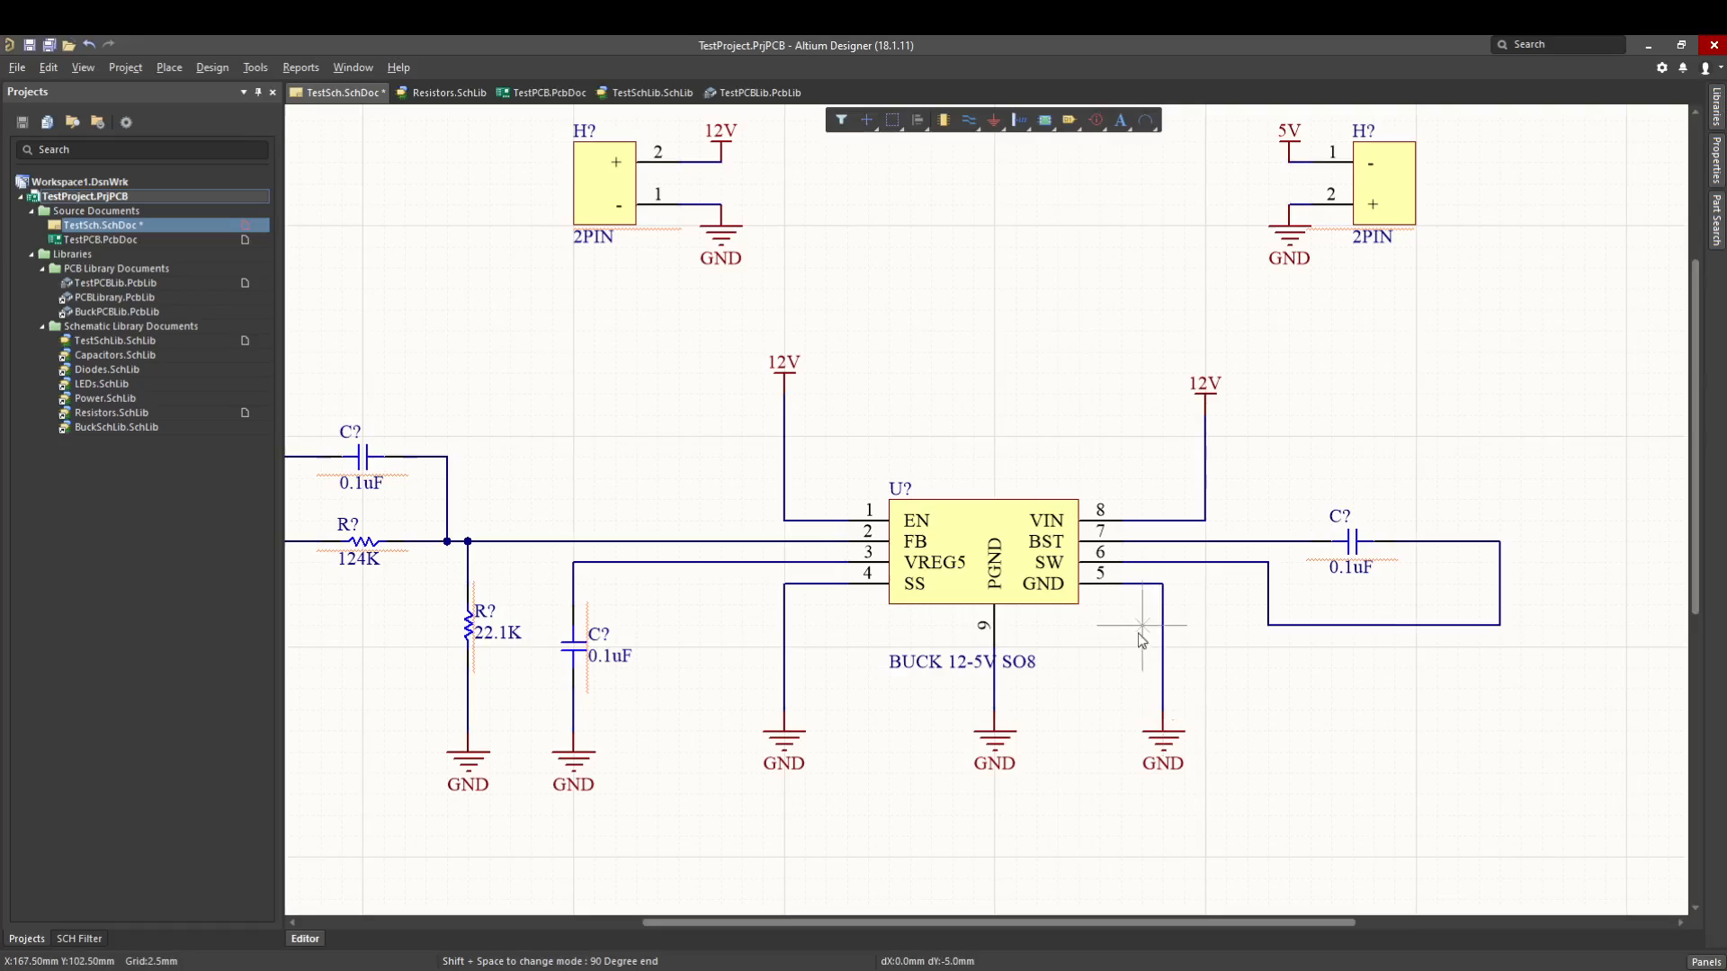
key("Escape")
- Drag pin 5's GND port about 15 mm to the right so its wire crosses the SW wire
right_click_drag(1226, 694, 1081, 713)
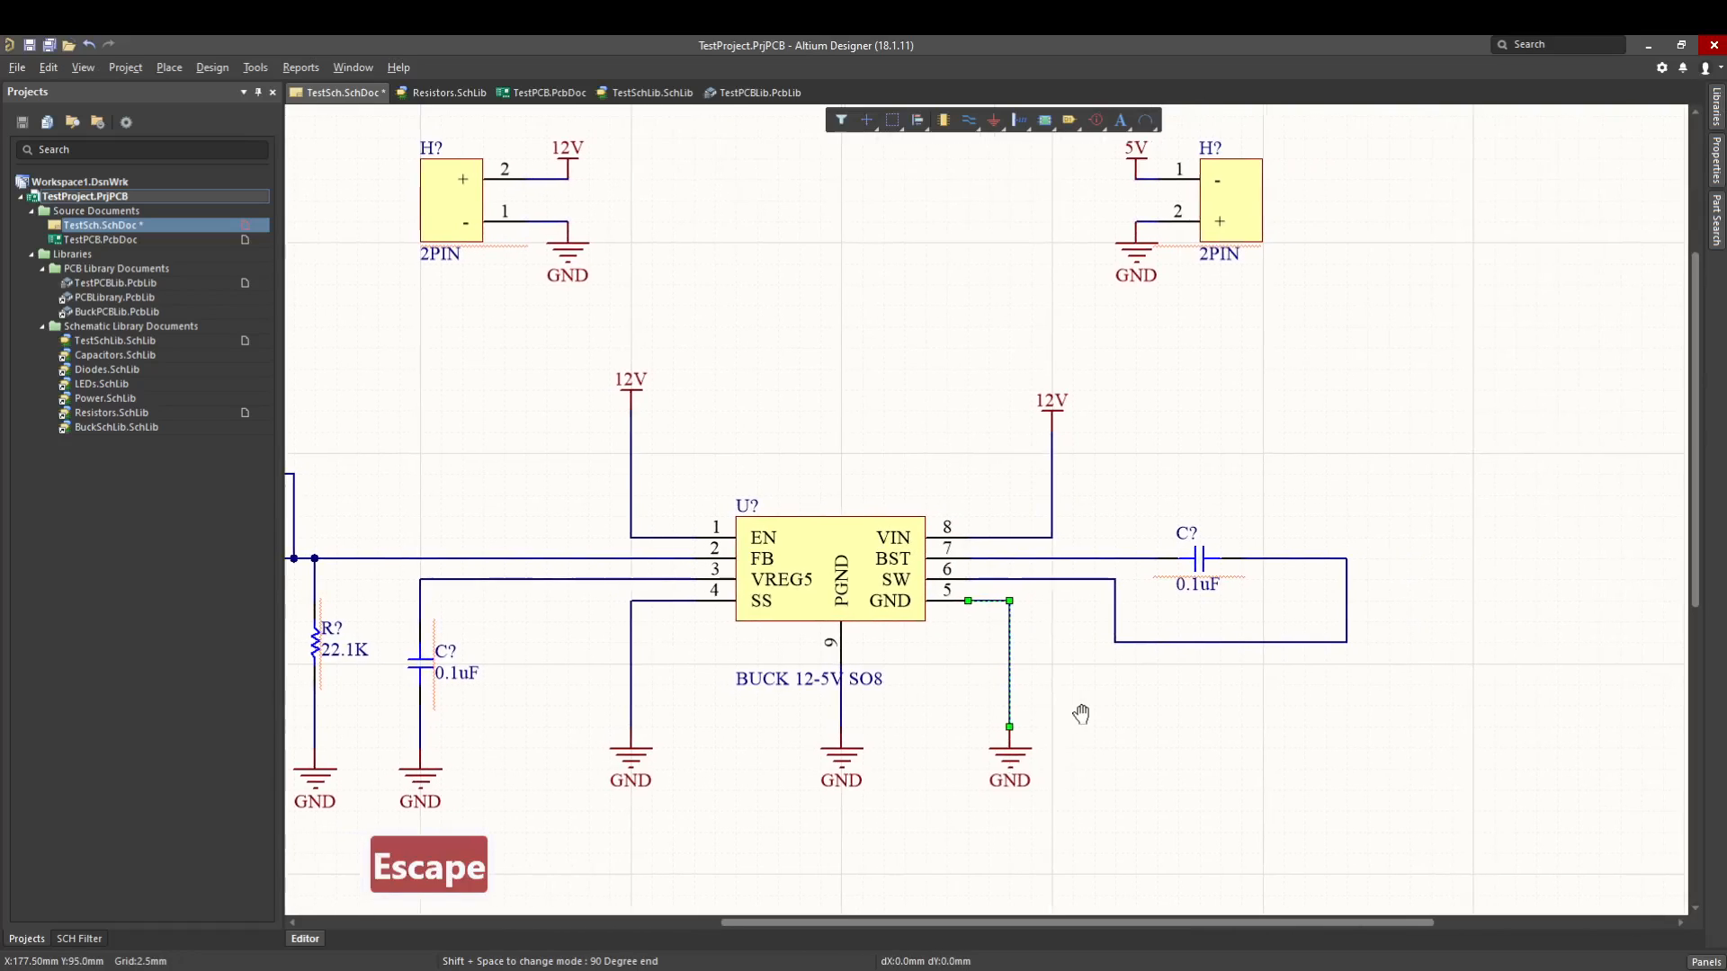
left_click(1062, 780)
left_click_drag(1012, 769, 1138, 765)
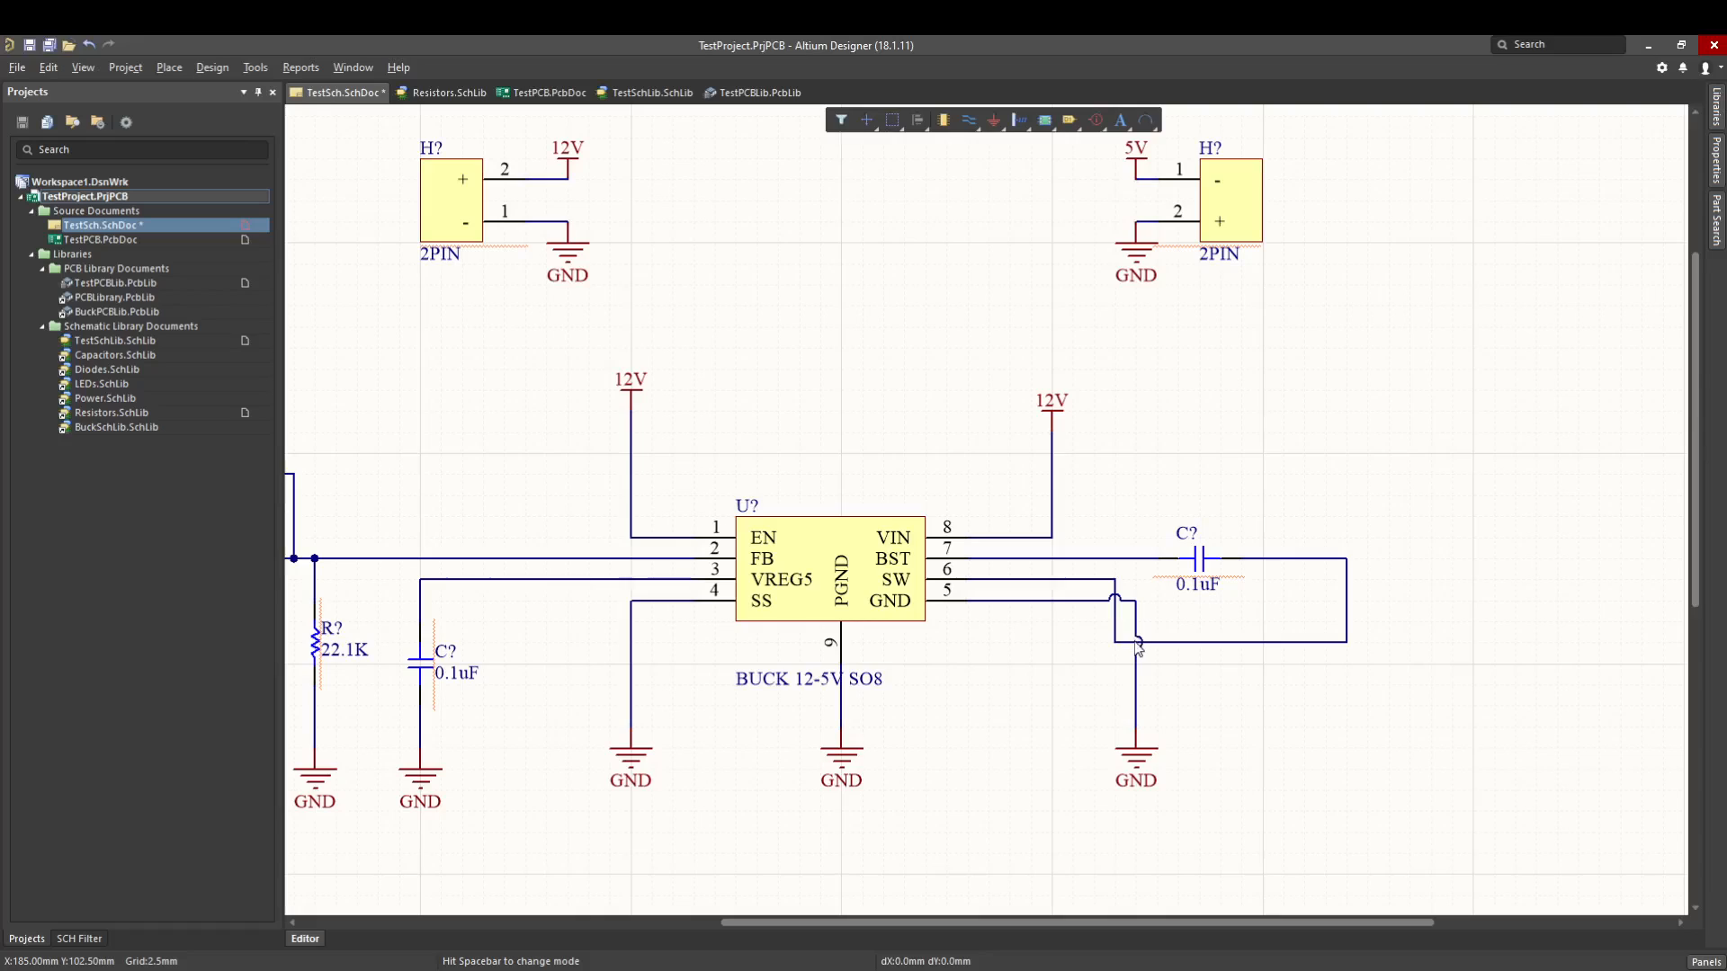
- Examine the wire crossings between the SW and GND wires and the junction dots beside the 124K resistor
scroll(1147, 645, "up", 3, "ctrl")
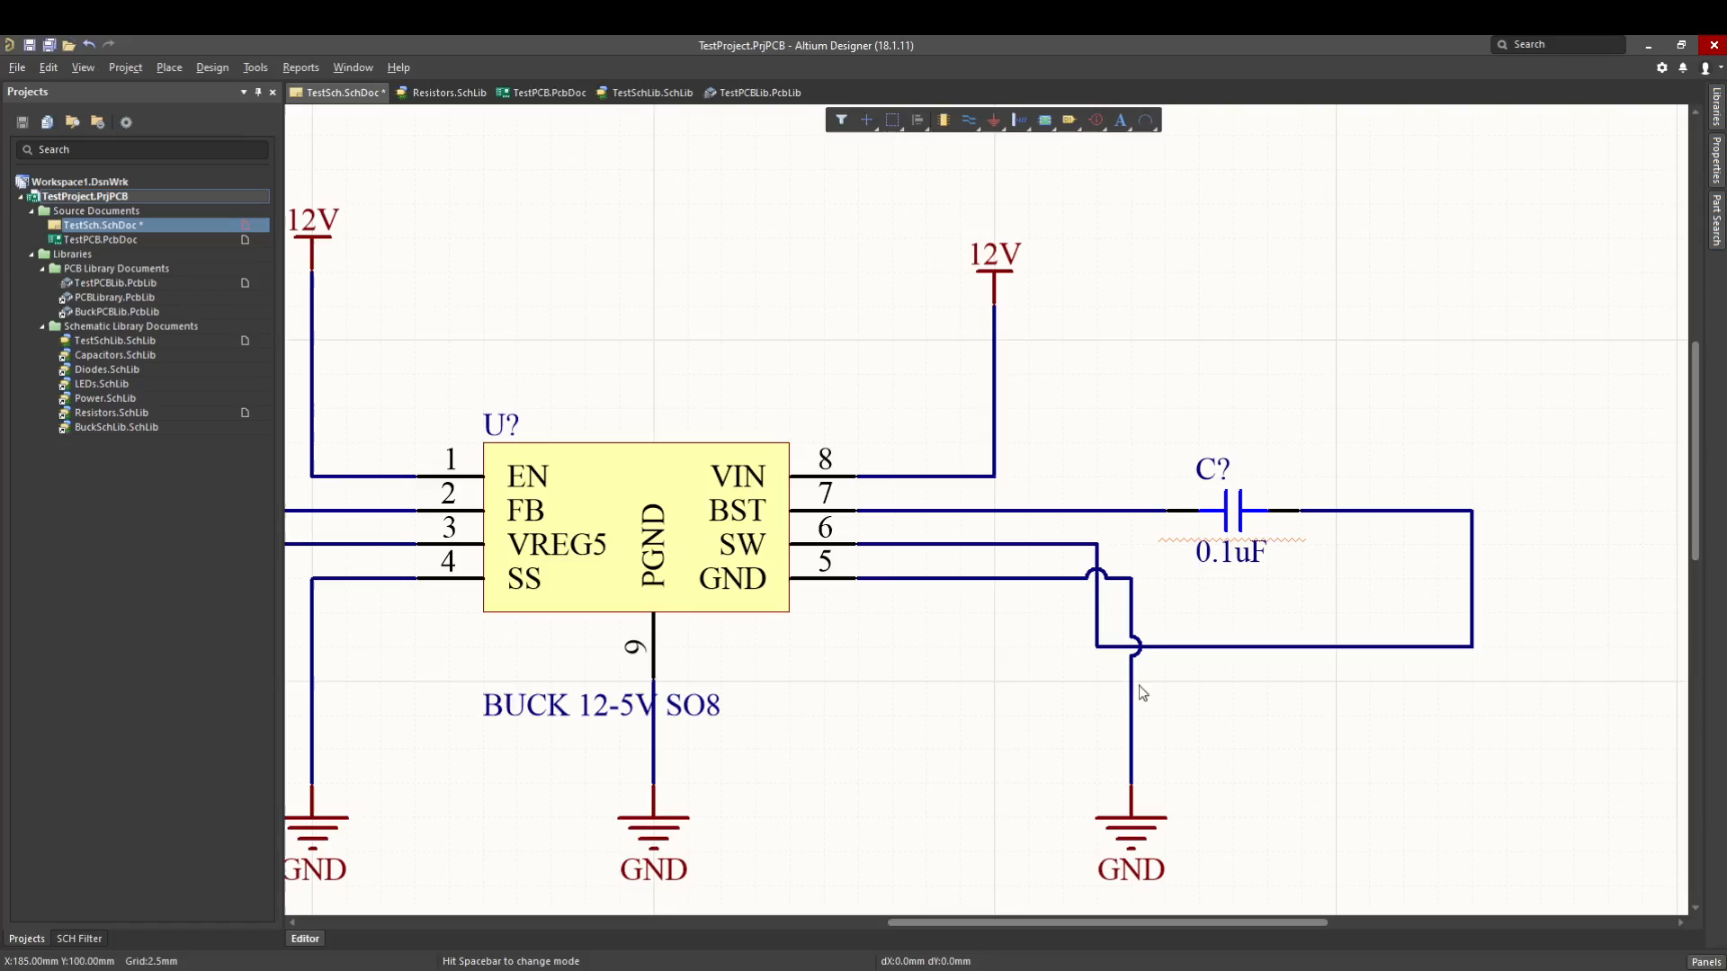
scroll(971, 625, "down", 2, "ctrl")
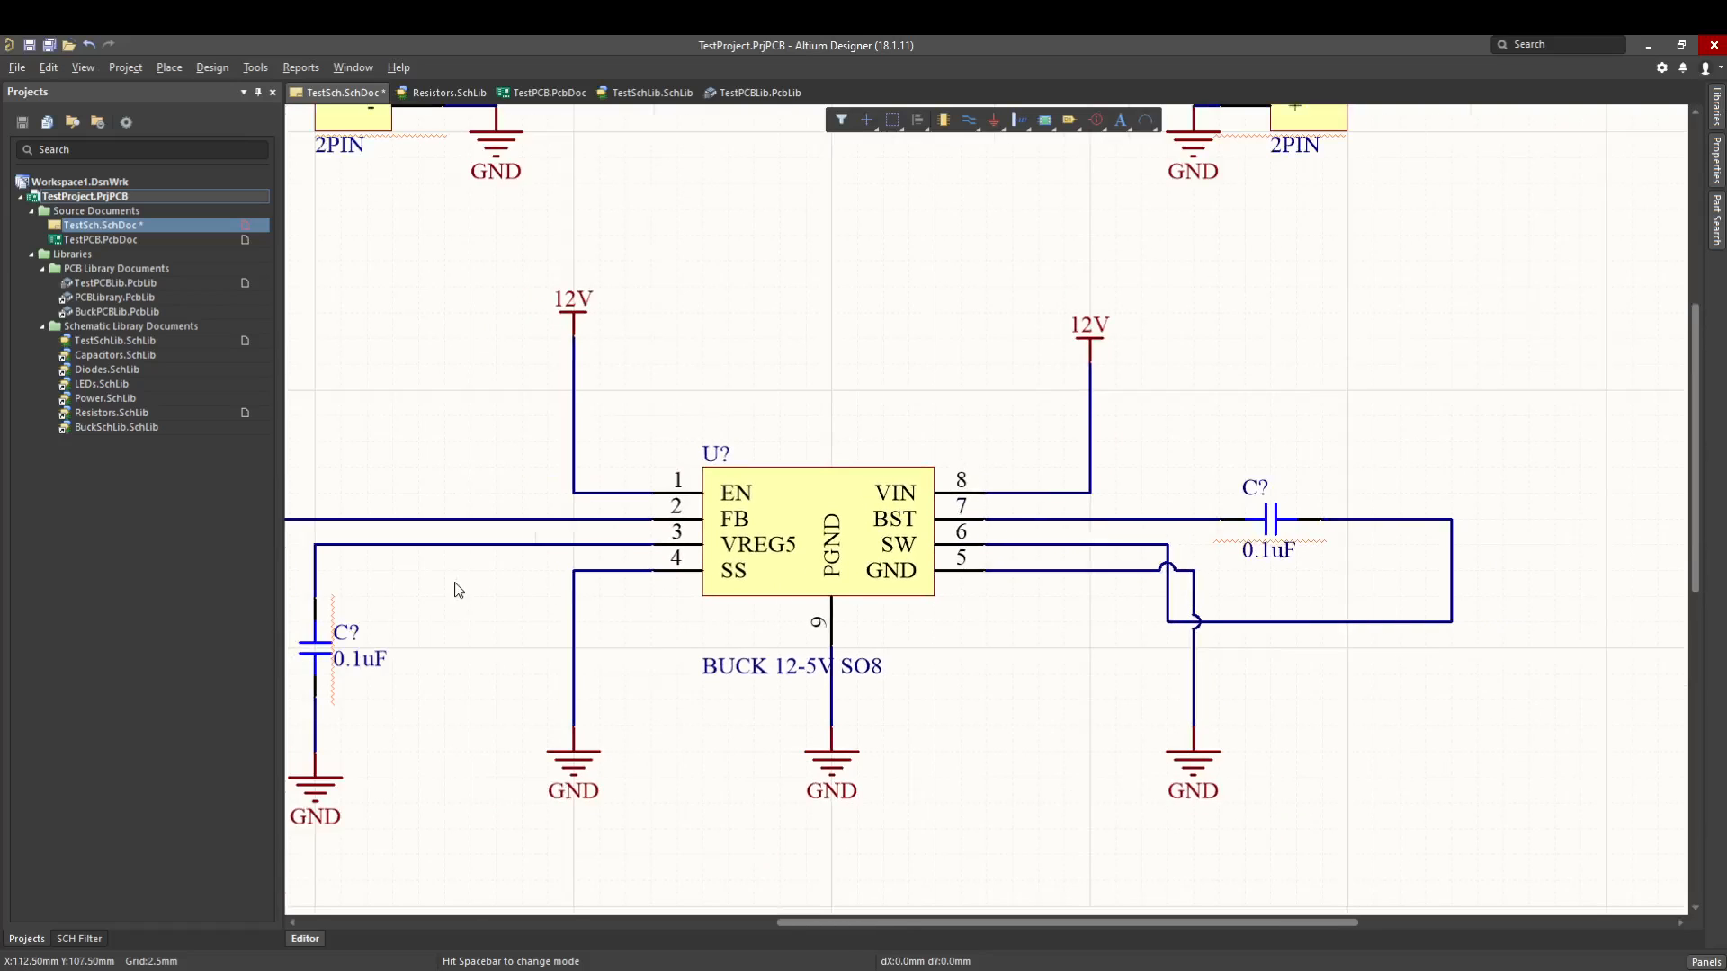
right_click_drag(457, 582, 900, 555)
scroll(583, 508, "up", 3, "ctrl")
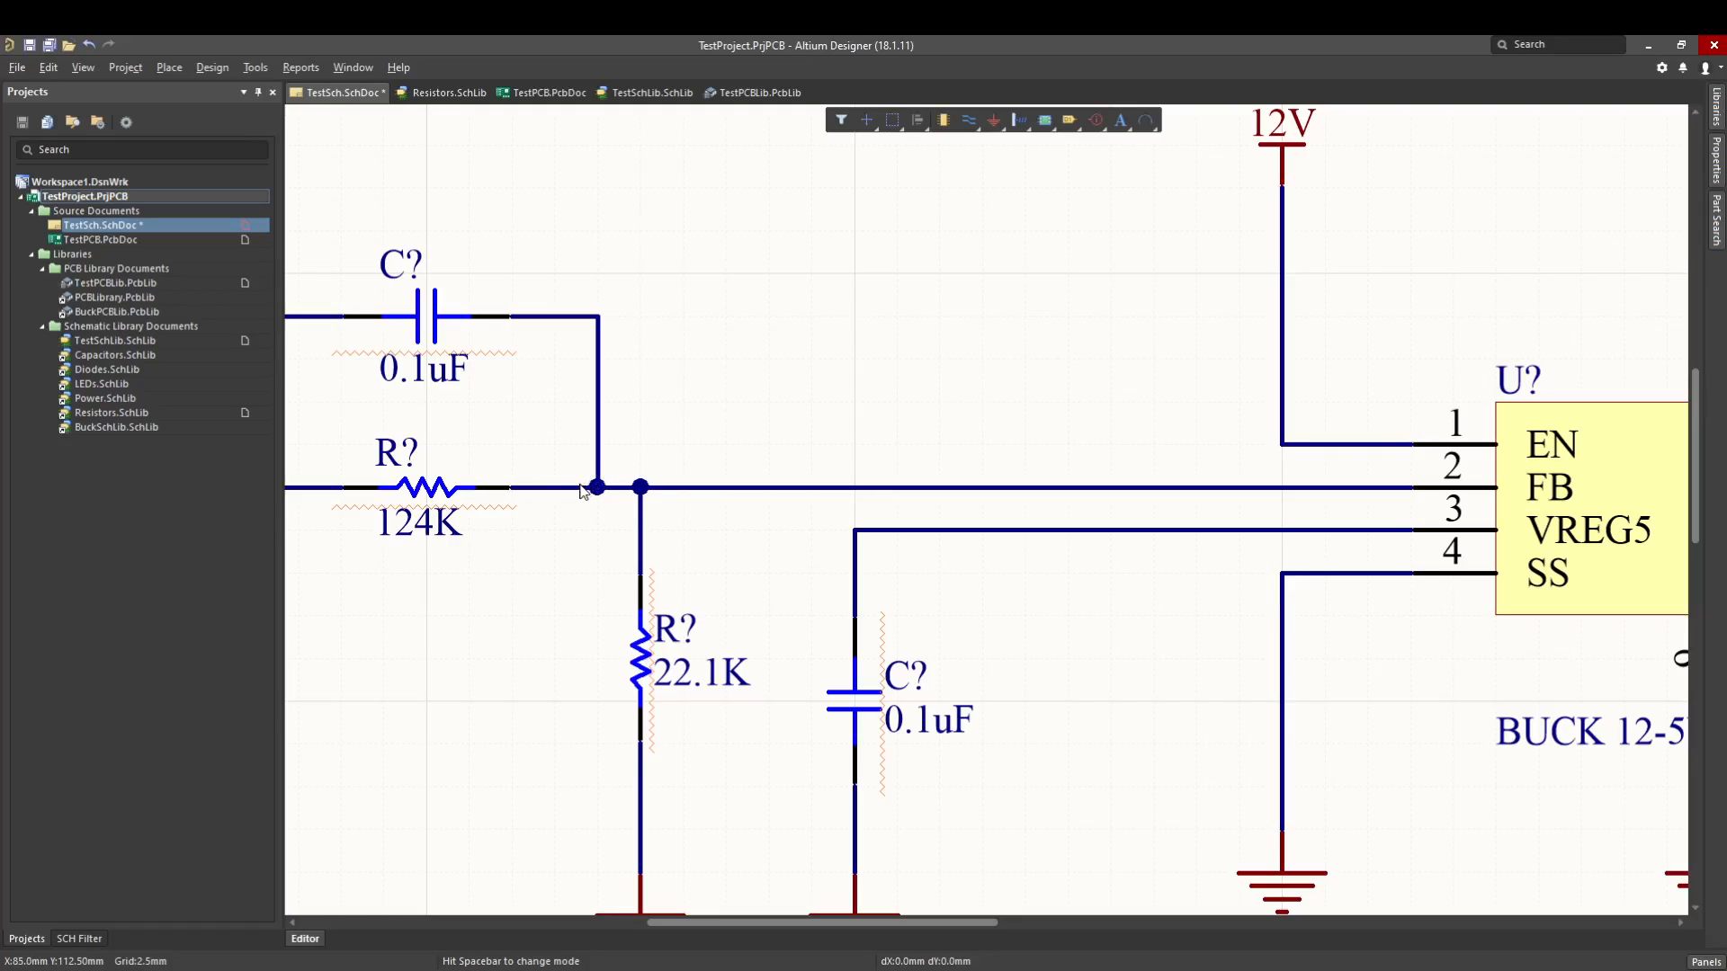
scroll(644, 533, "down", 3, "ctrl")
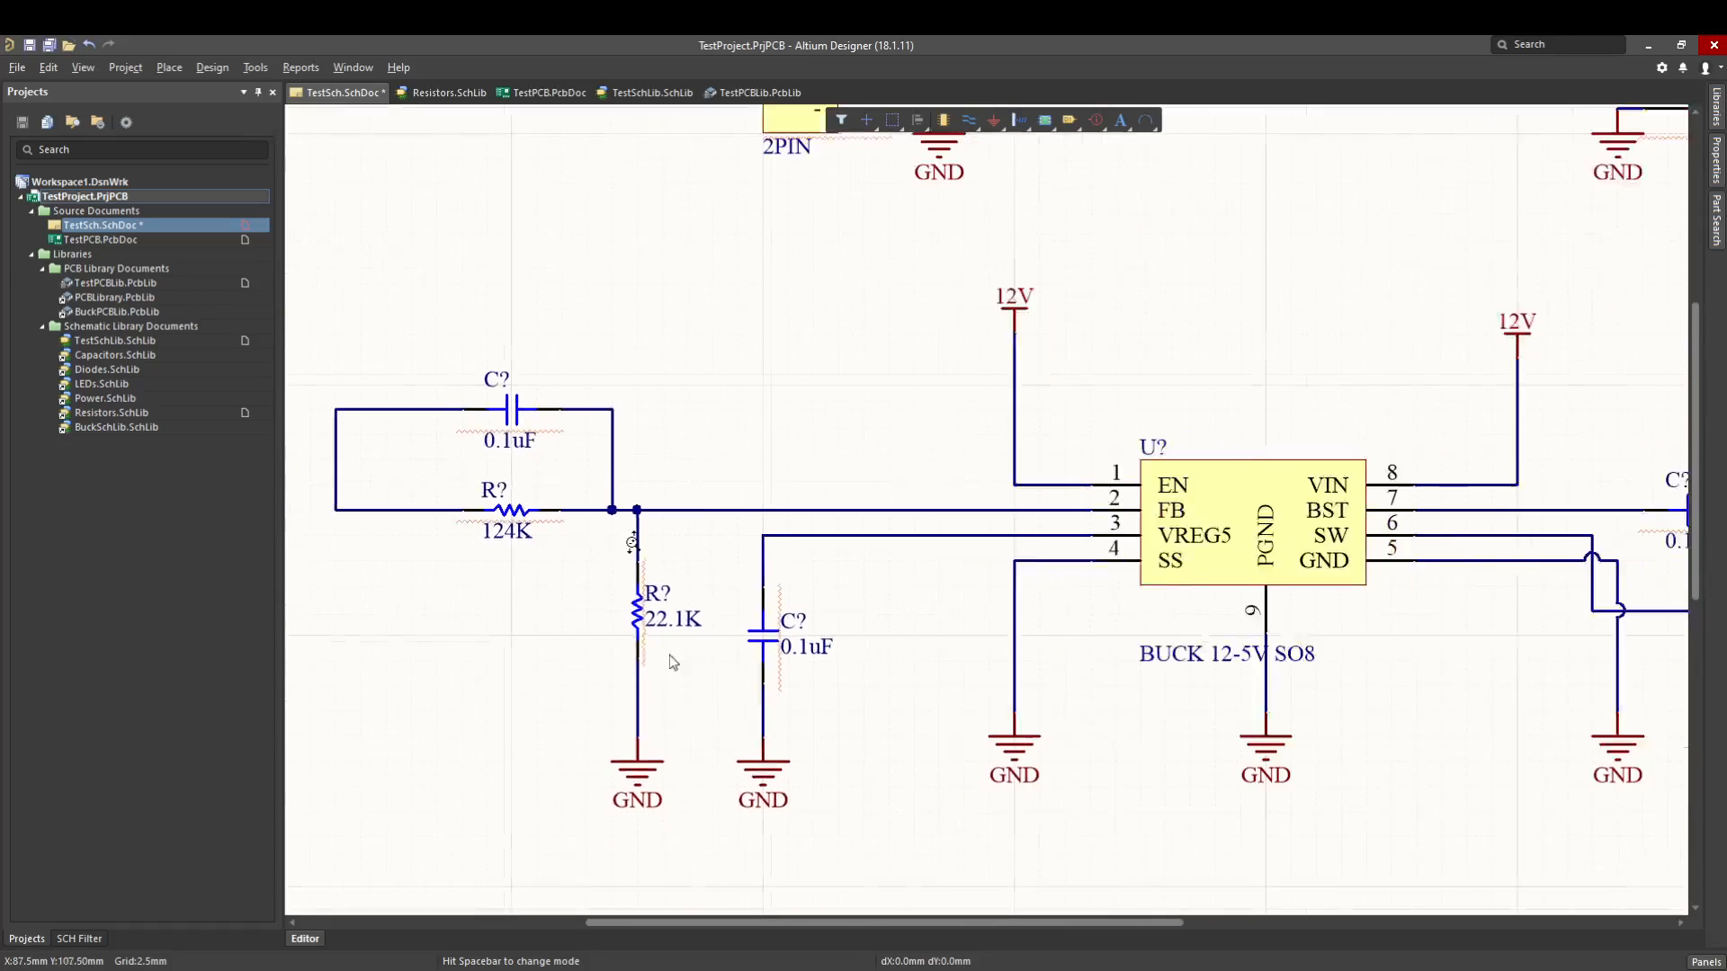
right_click_drag(1133, 735, 923, 733)
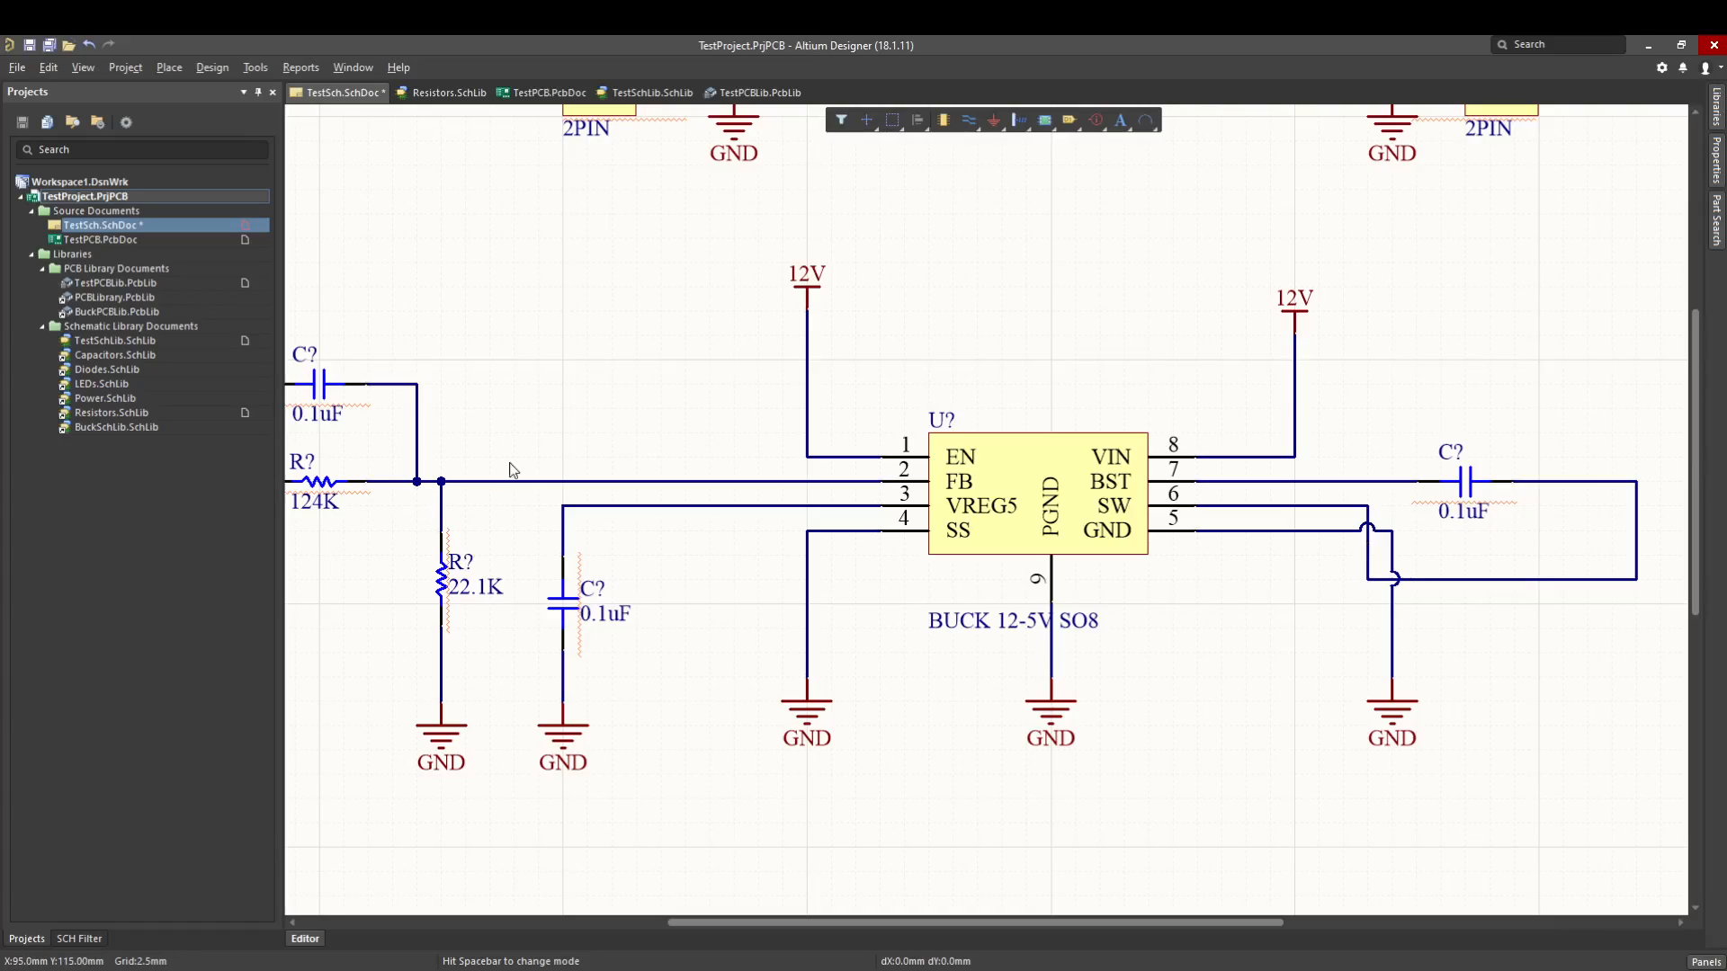
- Move pin 5's GND port back to the left, clear of the SW wire
left_click_drag(1403, 718, 1276, 681)
scroll(1349, 675, "down", 2, "ctrl")
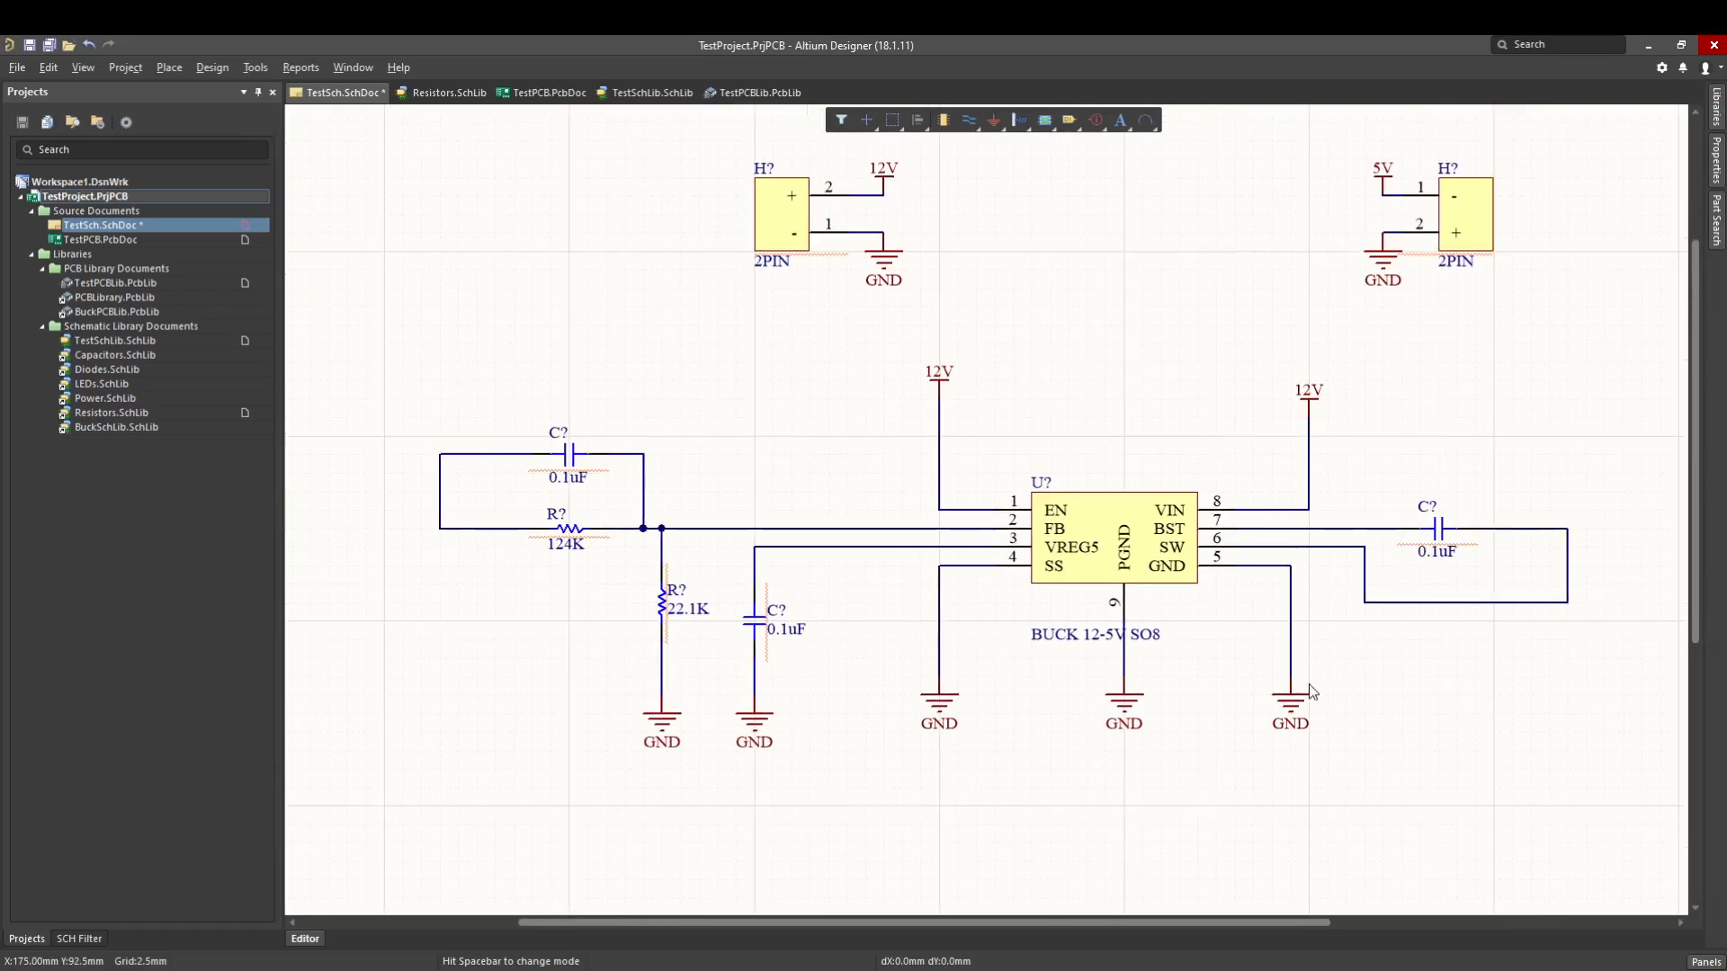
right_click_drag(1302, 689, 1215, 745)
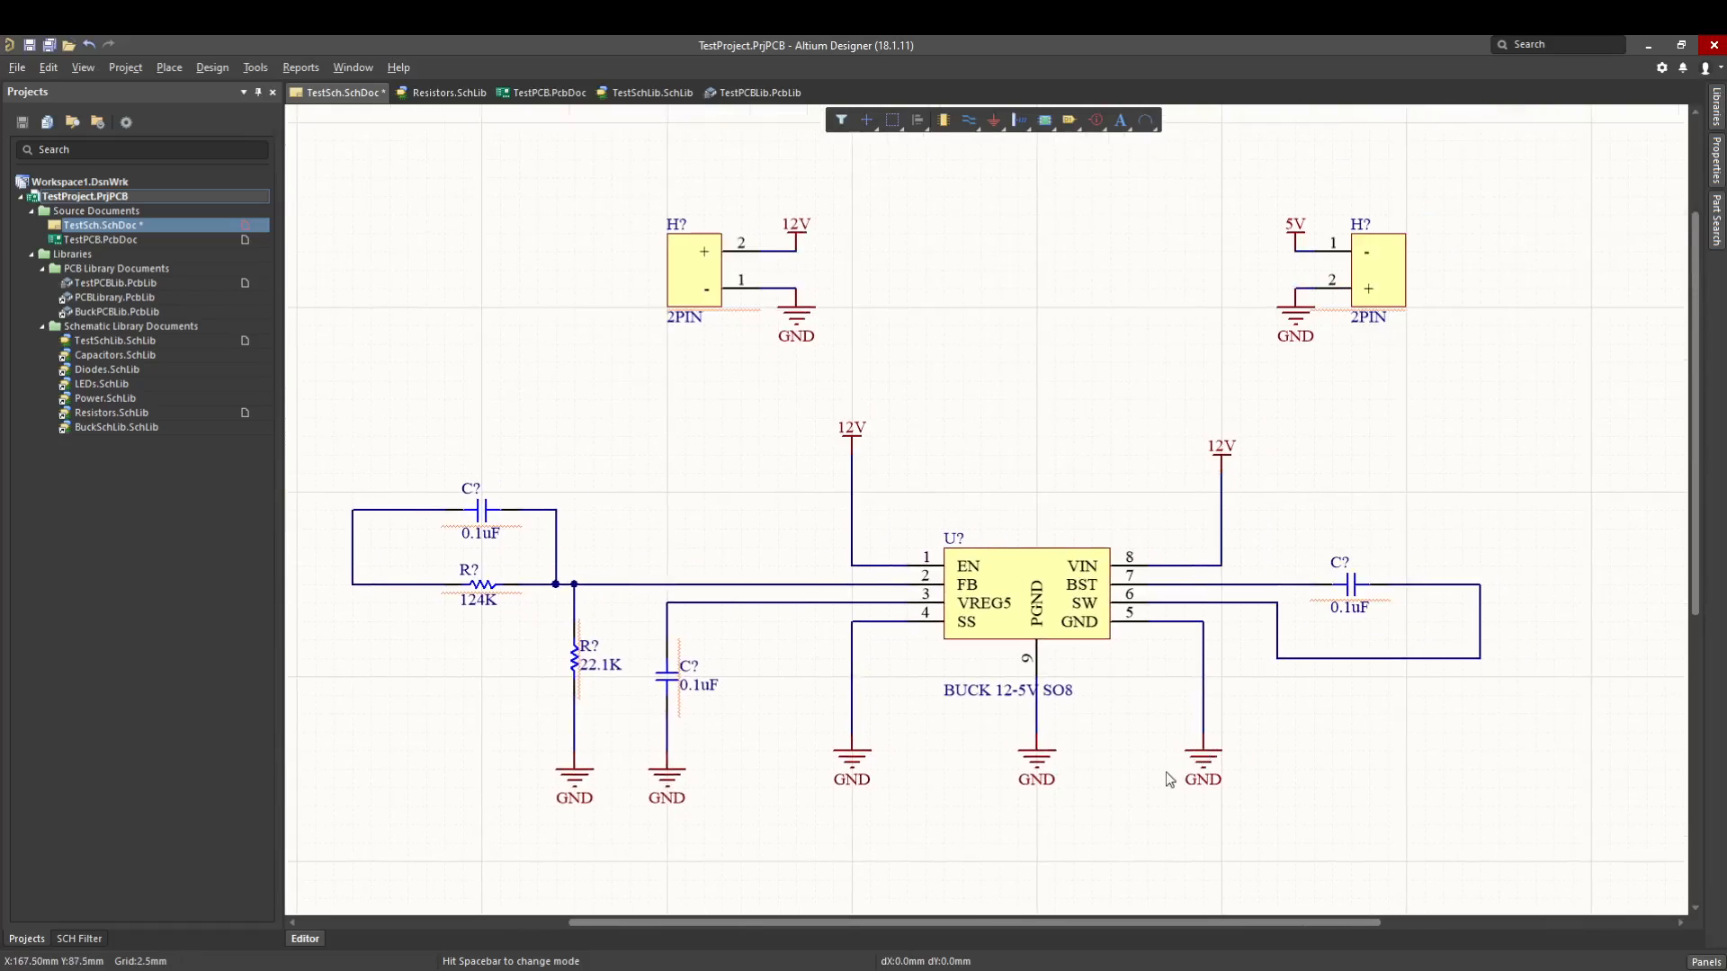